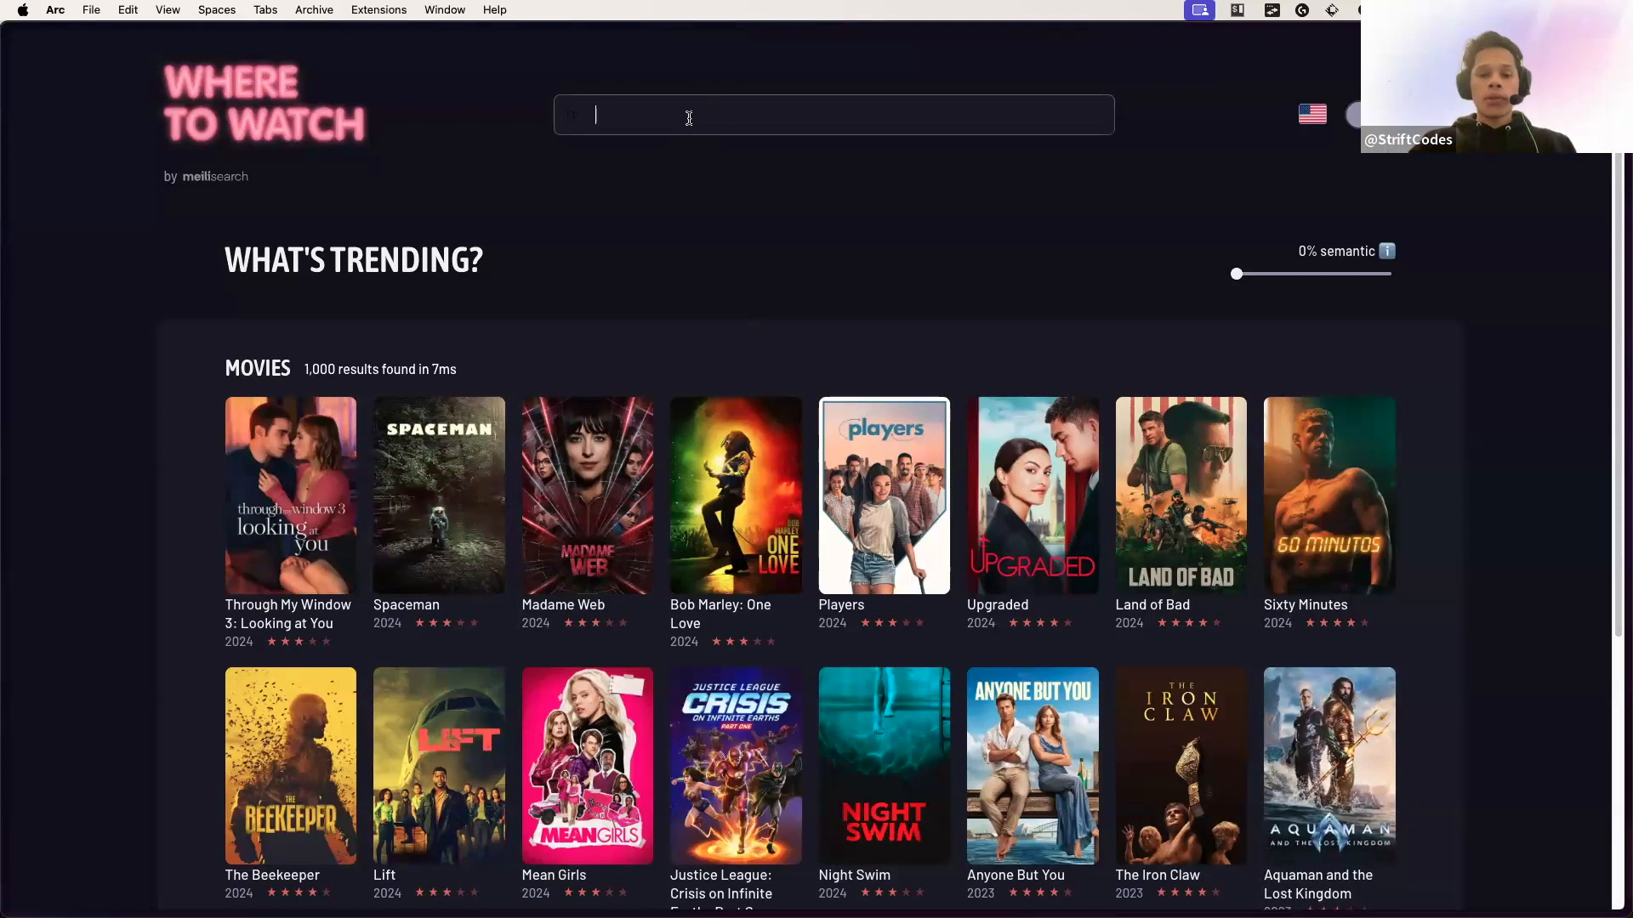
Search the movie catalogue for 'barbie' and view the details of the 2023 film Barbie.
{"action": "type", "text": "barb"}
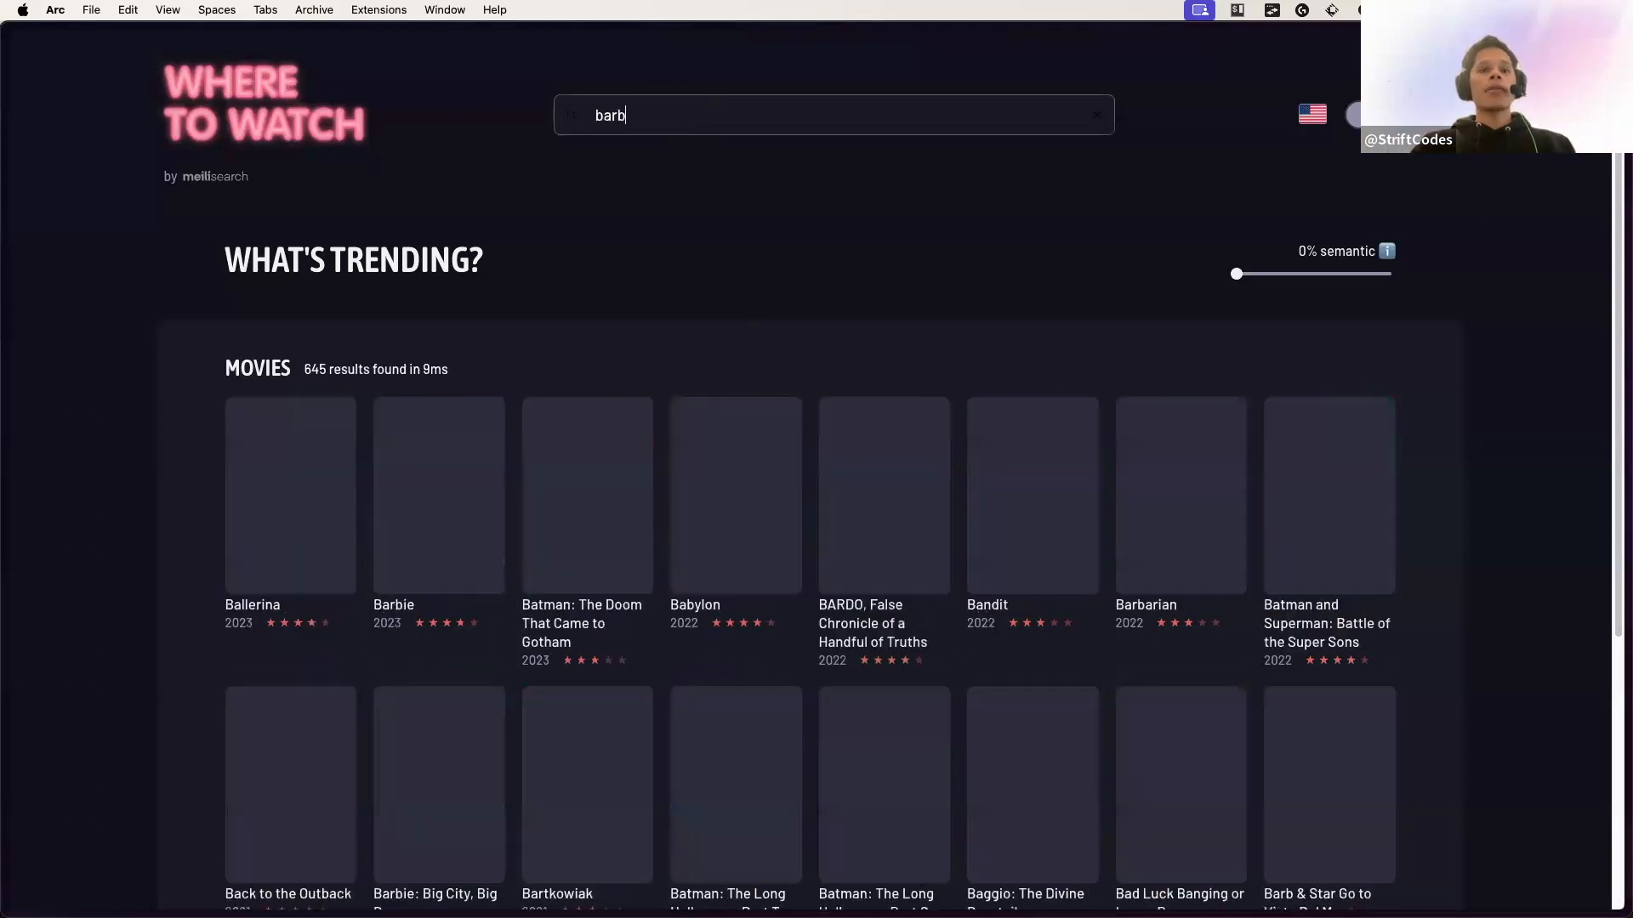
{"action": "type", "text": "ie"}
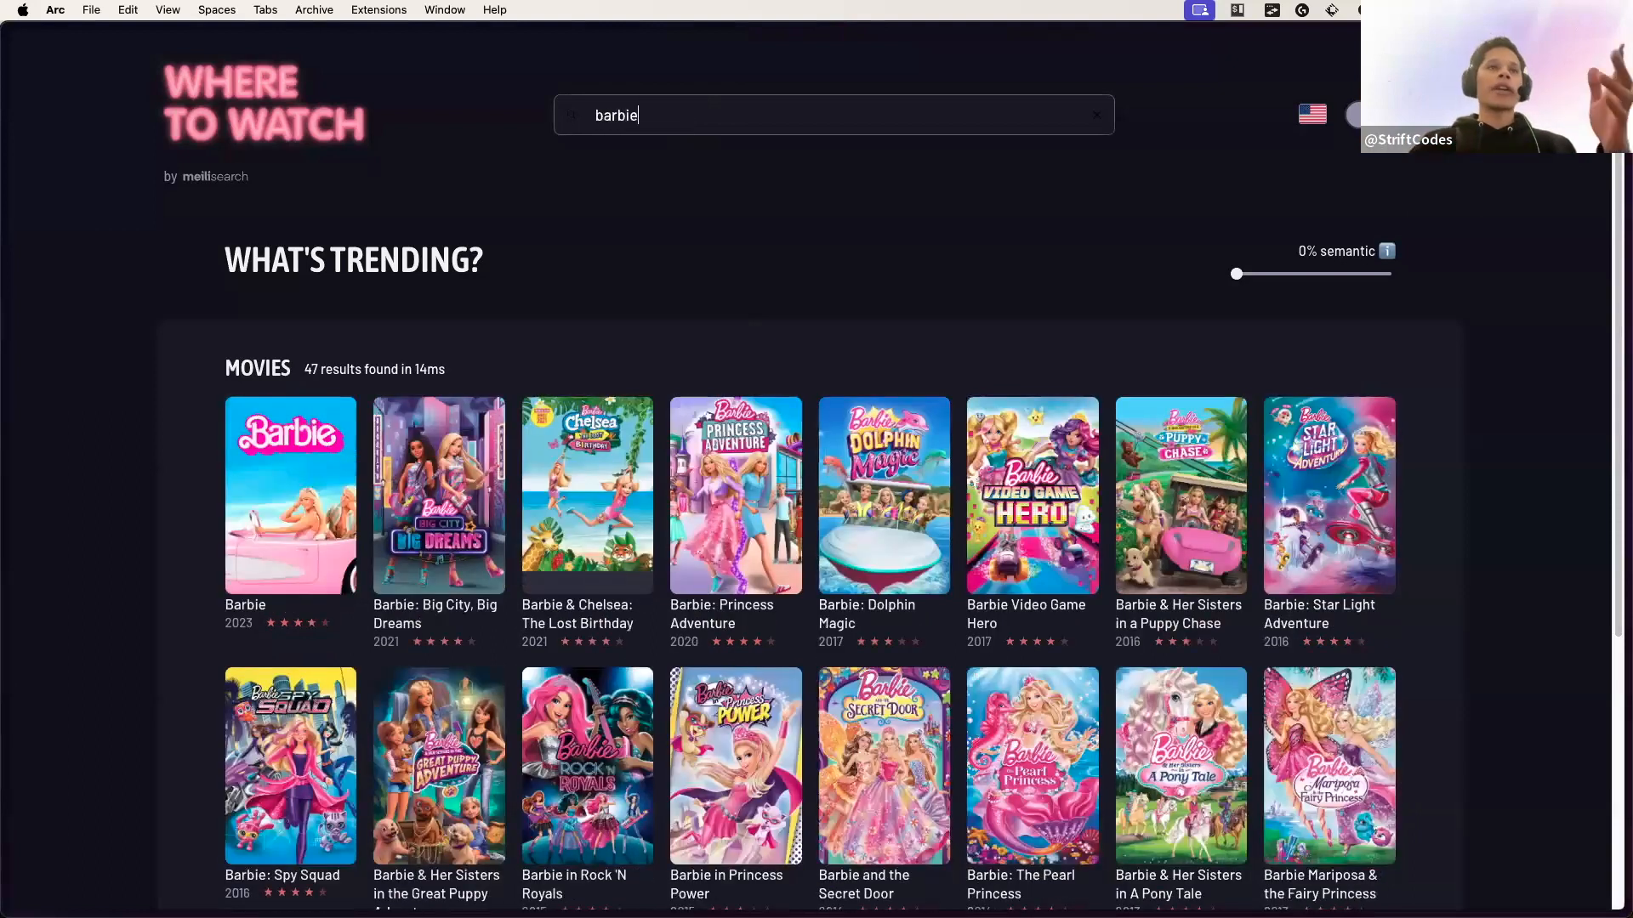
{"action": "left_click", "coordinate": [297, 478]}
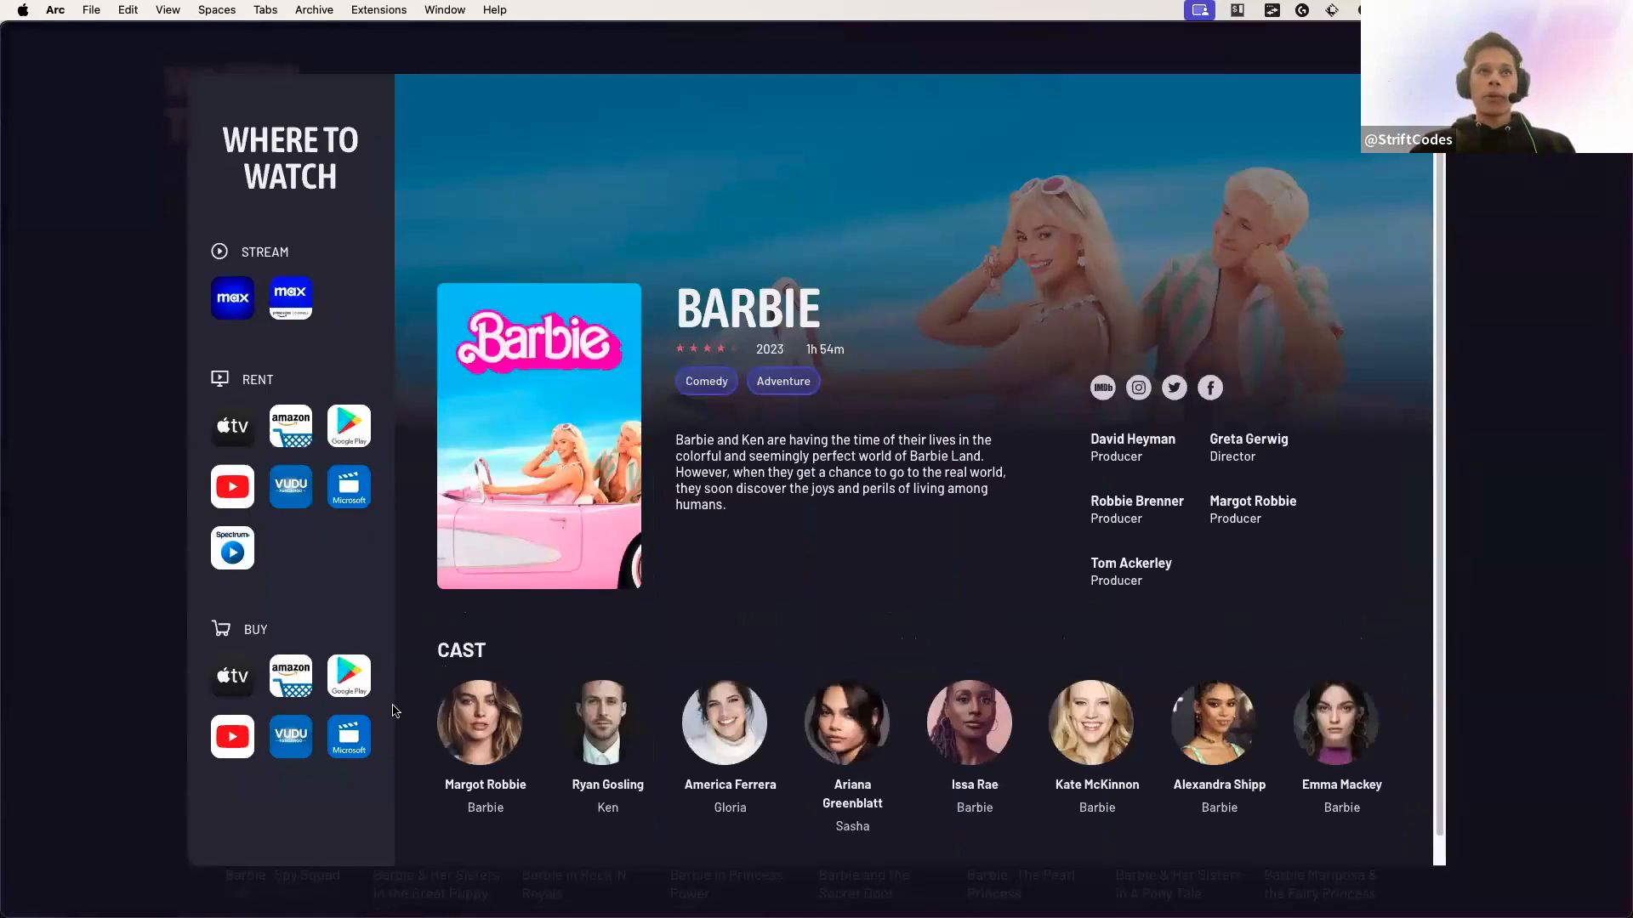
{"action": "key", "text": "Escape"}
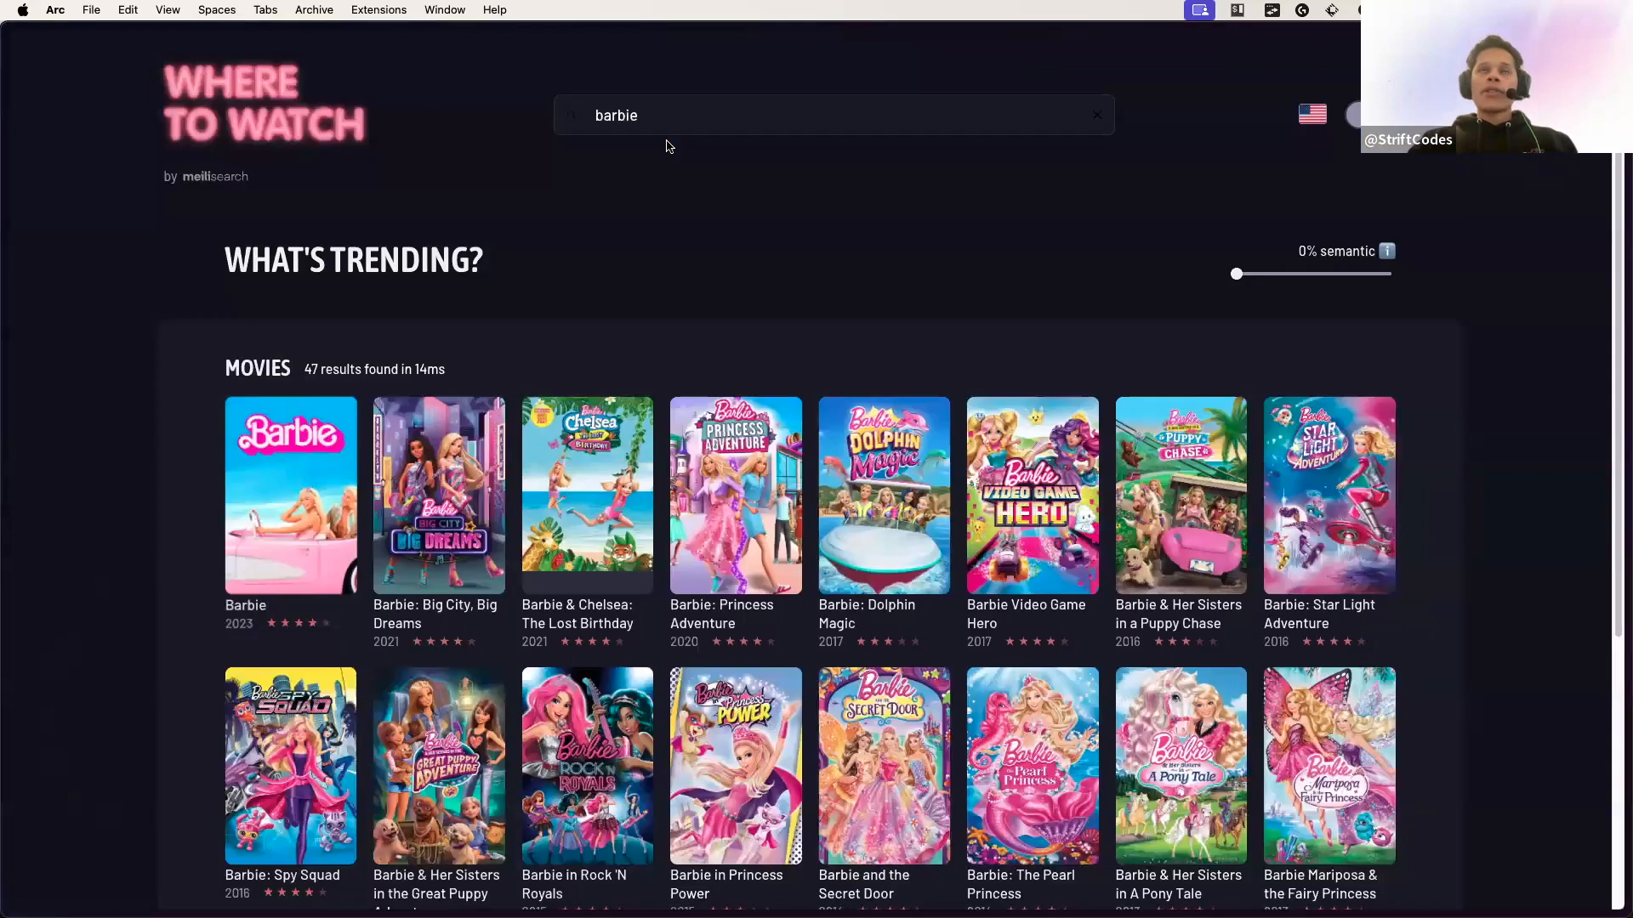
Replace the search query with 'that movie about a green ogre'.
{"action": "left_click", "coordinate": [704, 112]}
{"action": "key", "text": "super+a"}
{"action": "key", "text": "BackSpace"}
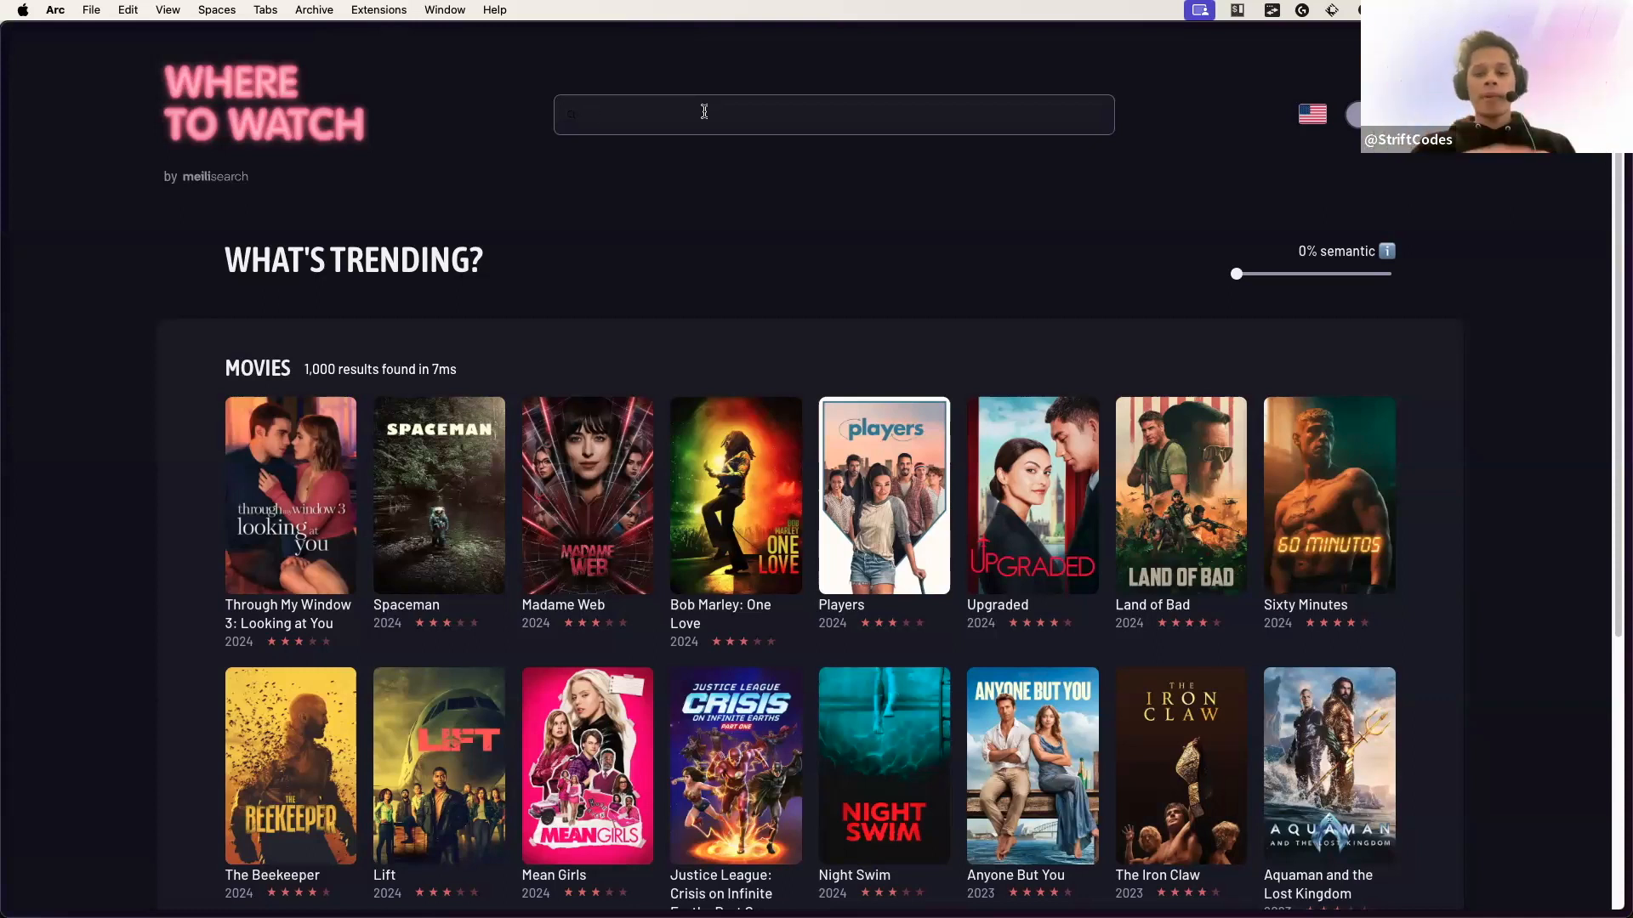
{"action": "type", "text": "that"}
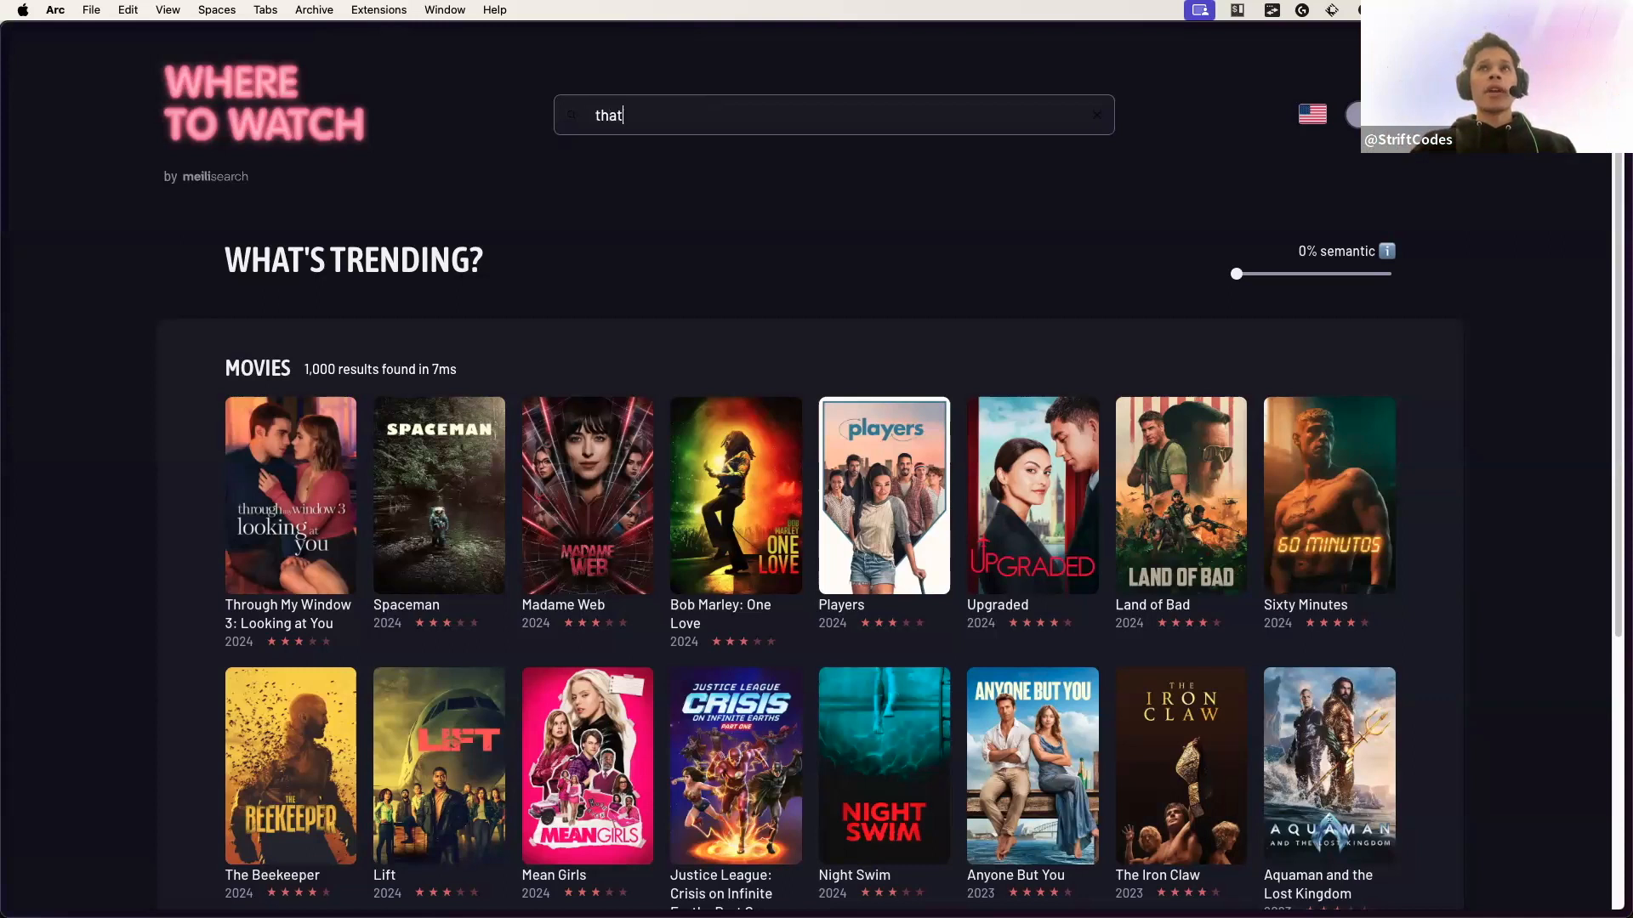
{"action": "type", "text": " movie about a gr"}
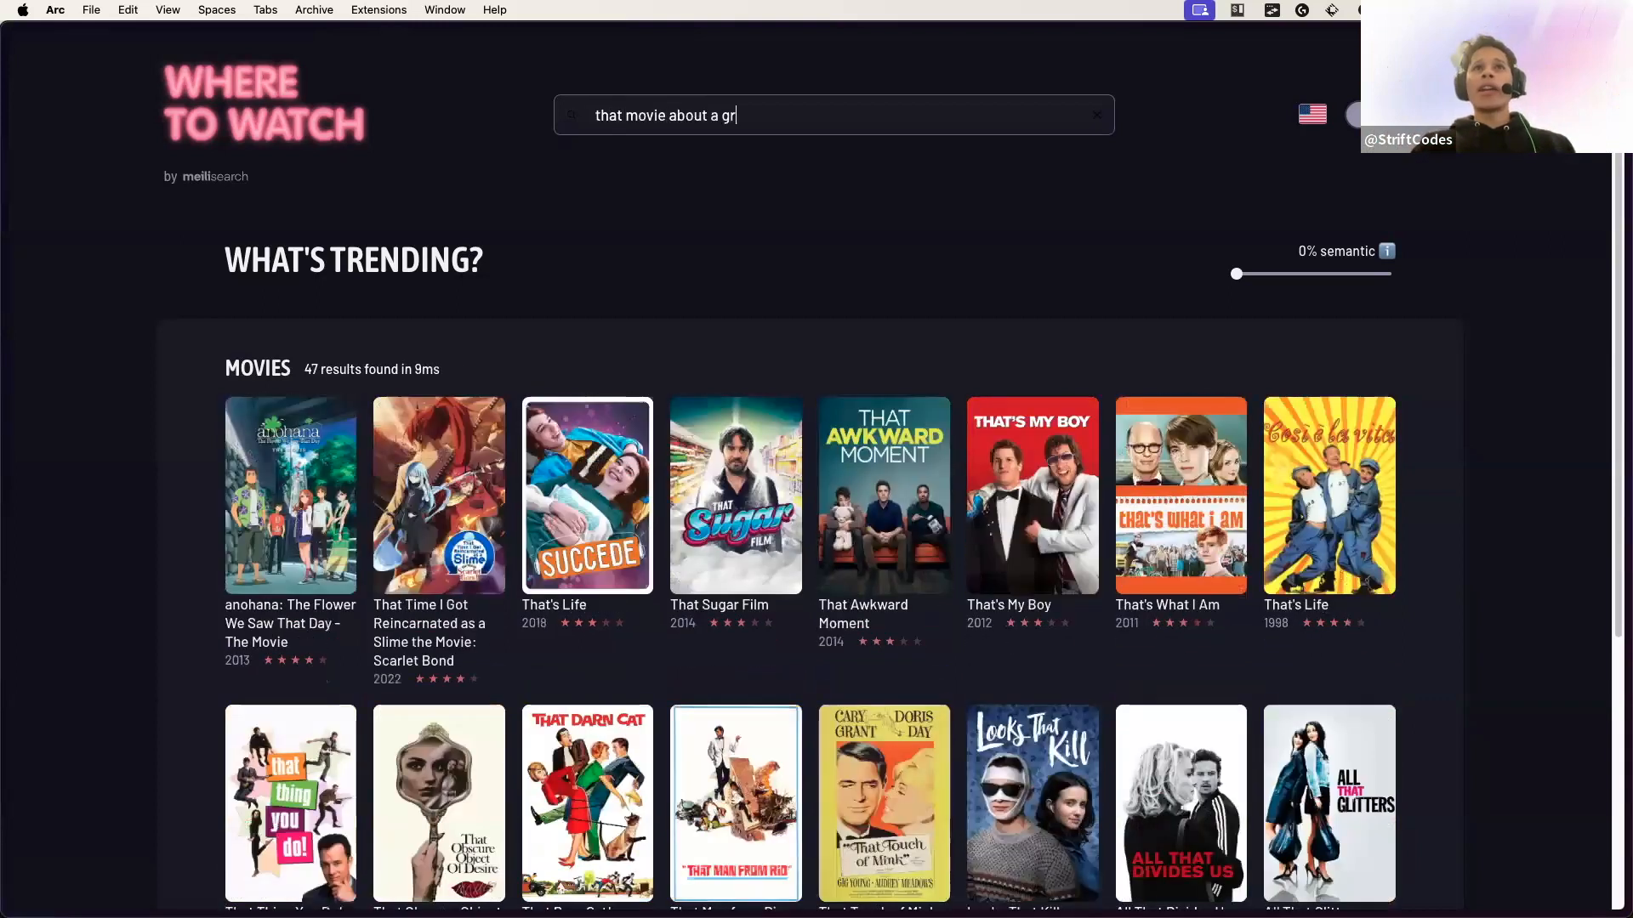
{"action": "type", "text": "een ogre"}
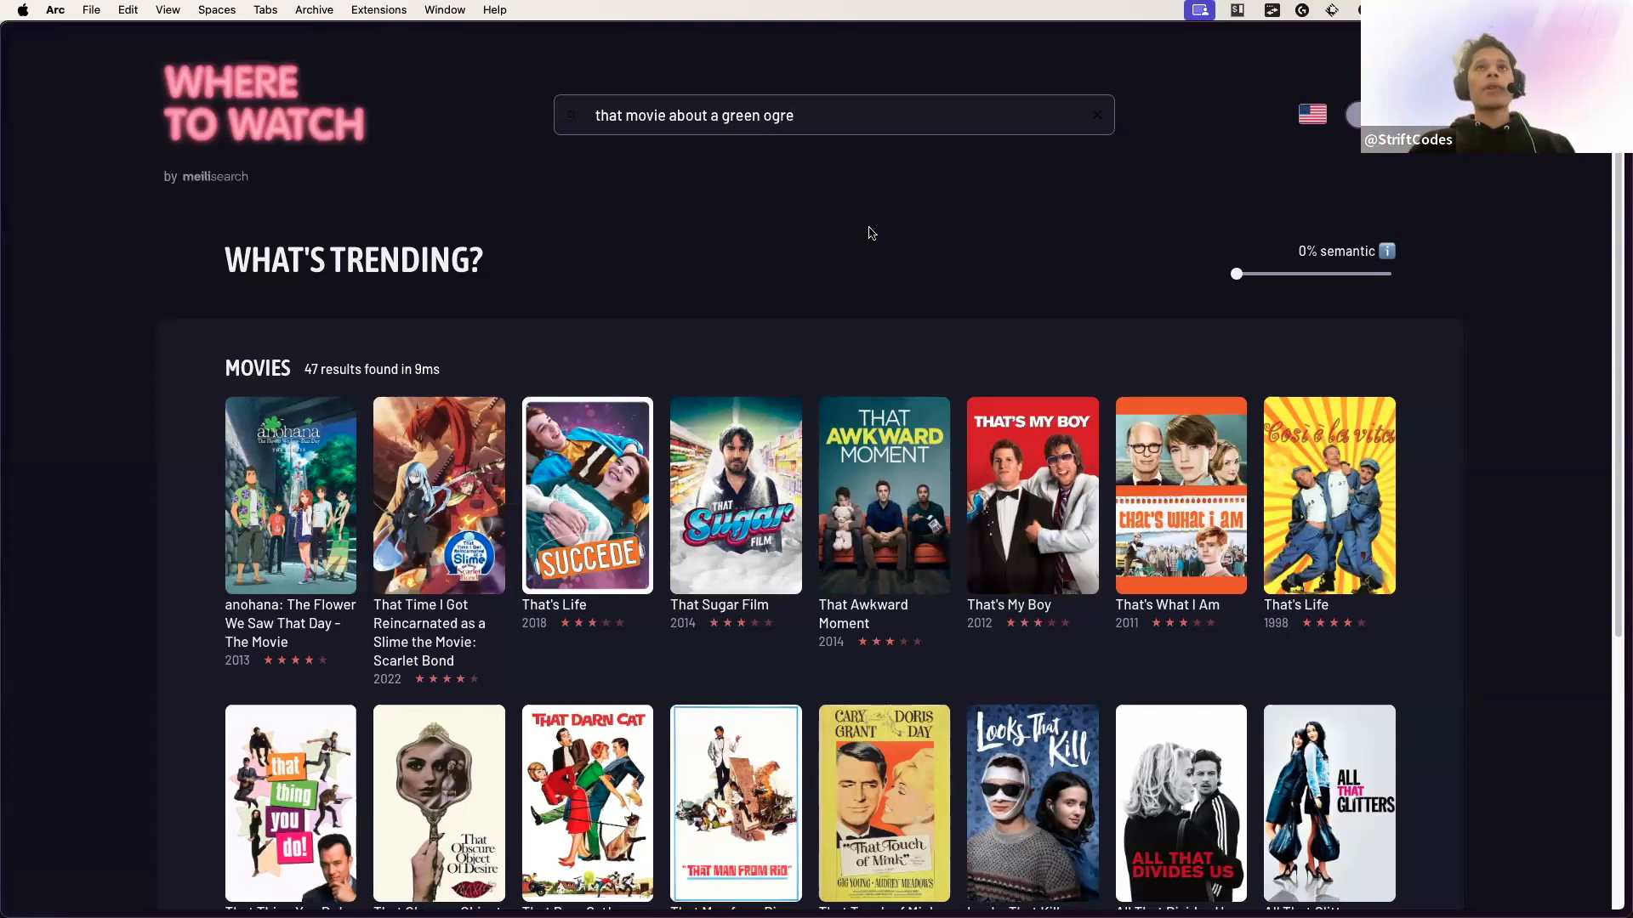
Switch to the Meilisearch Cloud dashboard and open the webinar-demo project's list of indexes.
{"action": "key", "text": "ctrl+Tab"}
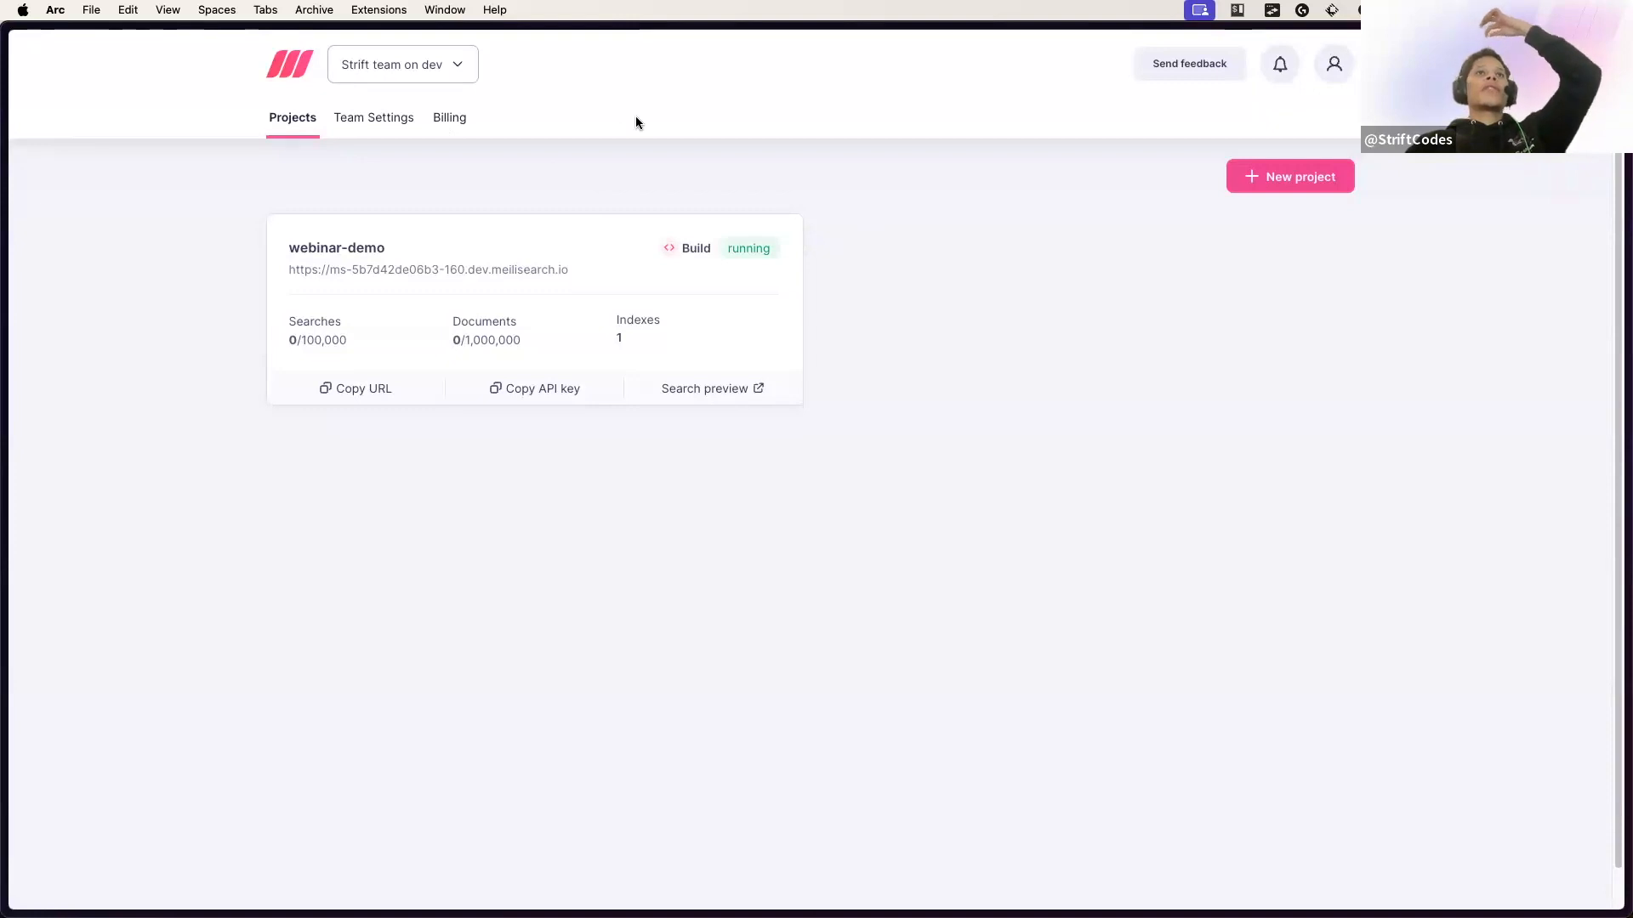
{"action": "left_click", "coordinate": [452, 70]}
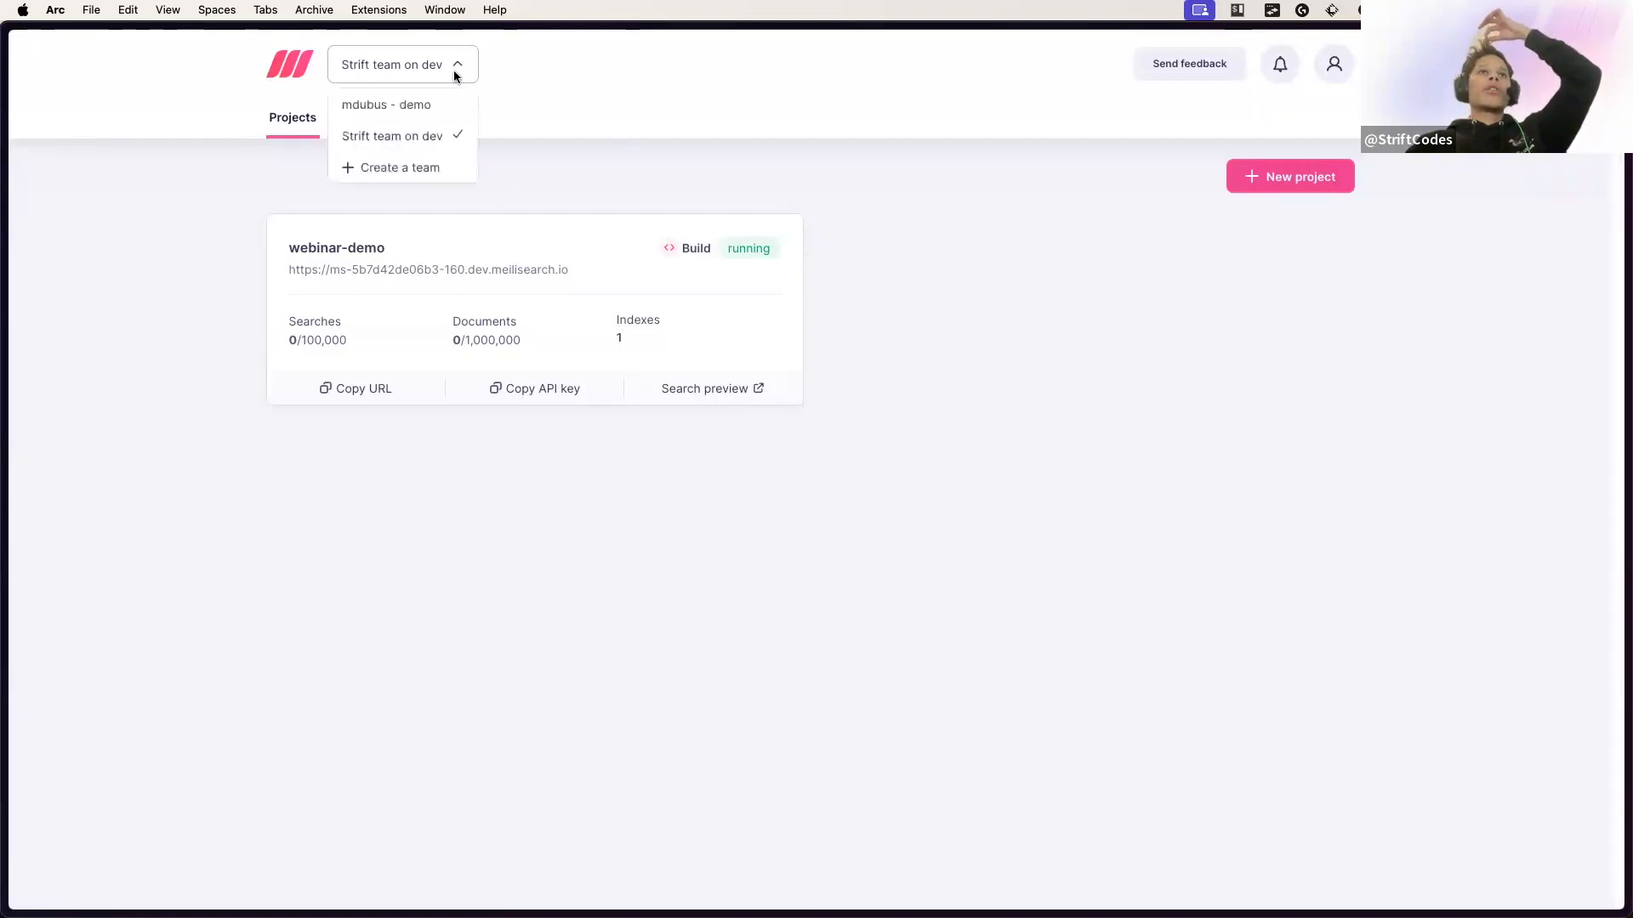
{"action": "left_click", "coordinate": [599, 174]}
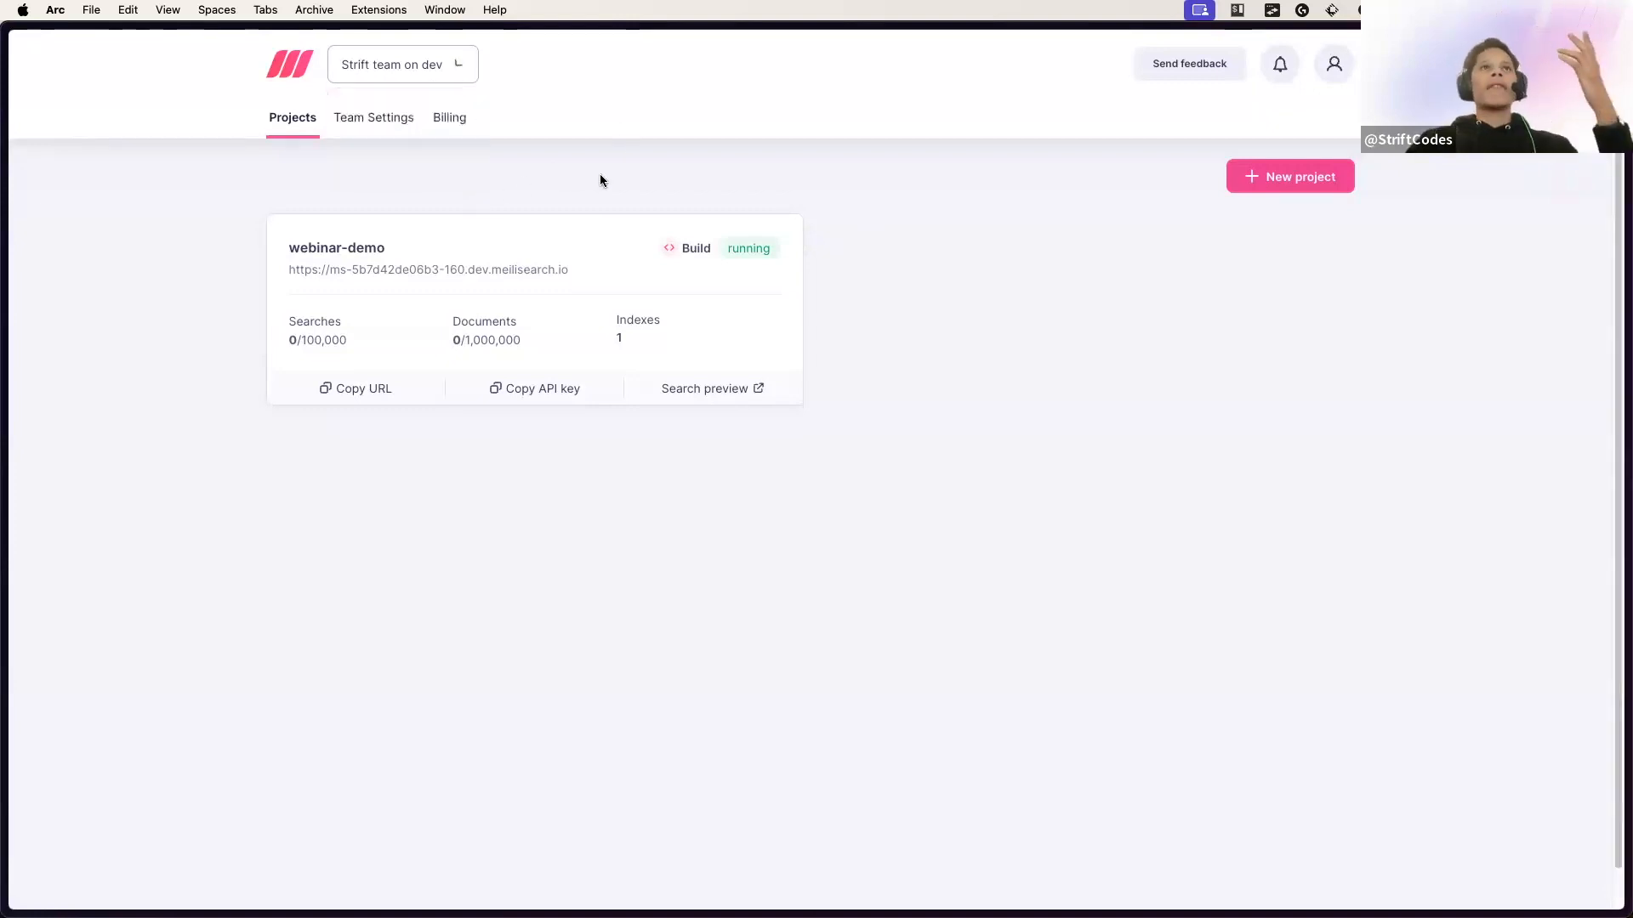
{"action": "left_click", "coordinate": [424, 254]}
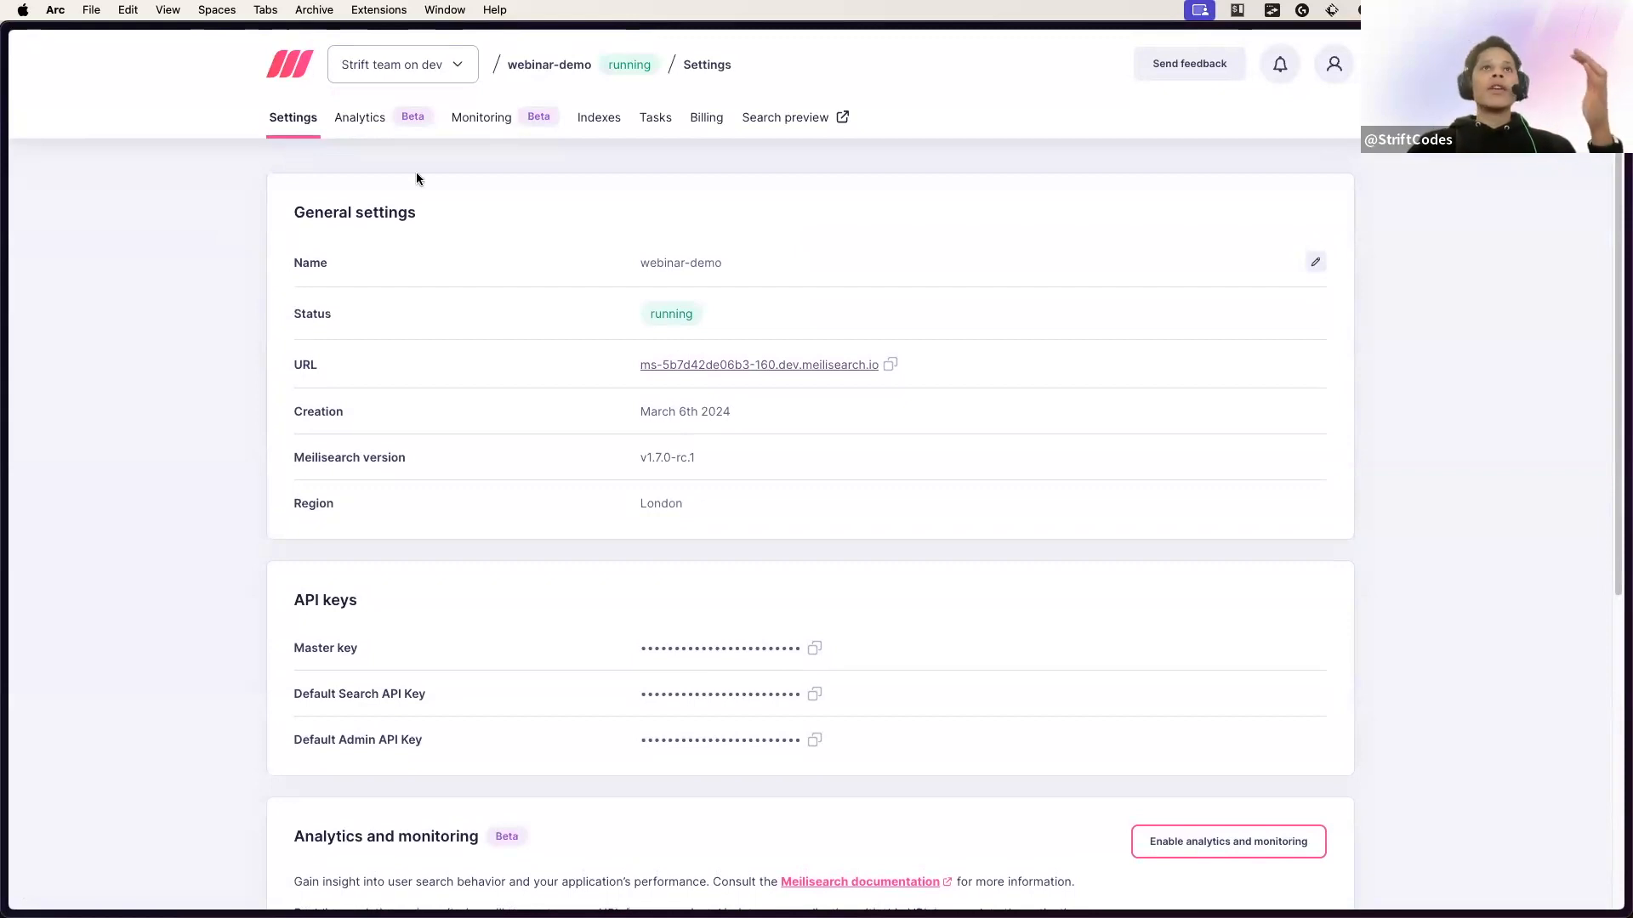
{"action": "scroll", "coordinate": [740, 366], "scroll_direction": "down", "scroll_amount": 3}
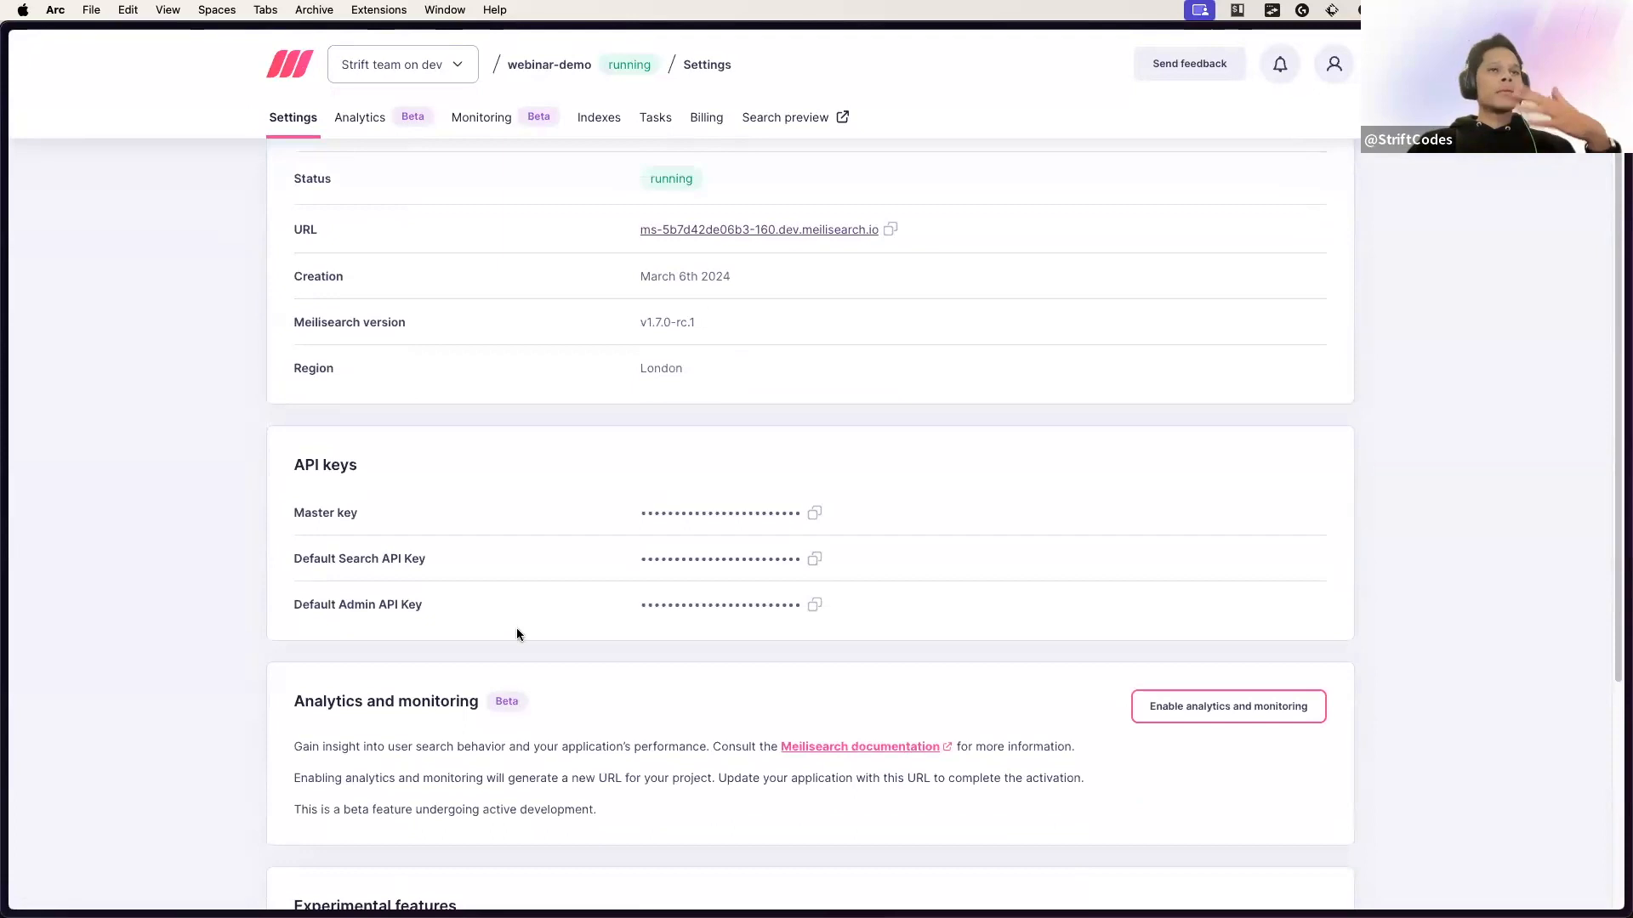
{"action": "scroll", "coordinate": [514, 611], "scroll_direction": "up", "scroll_amount": 3}
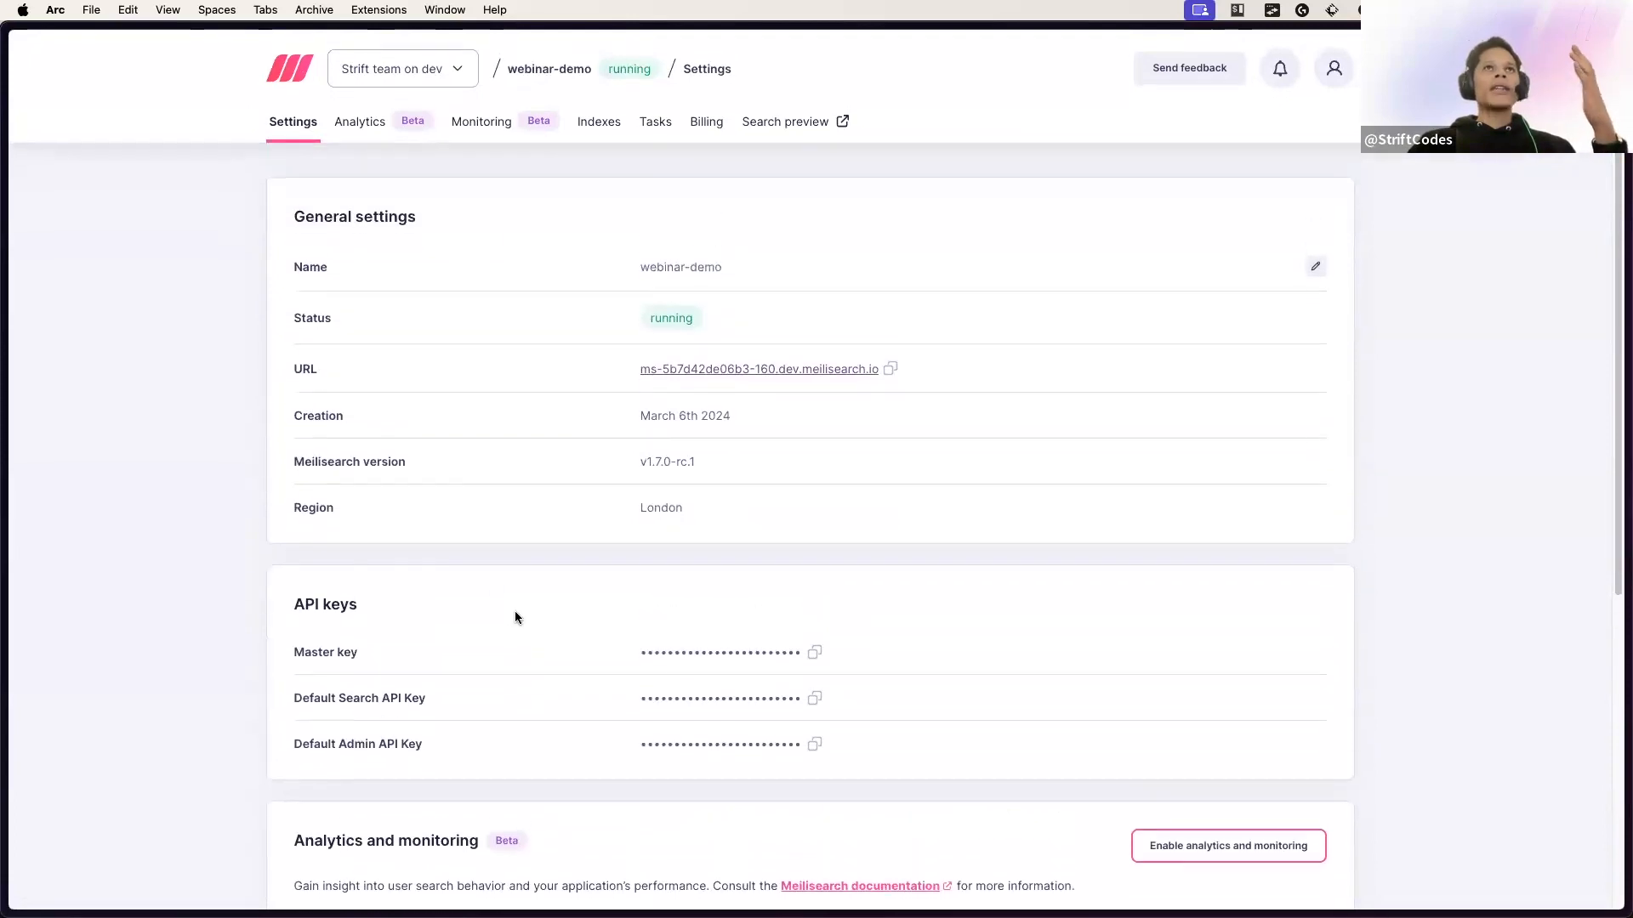
{"action": "left_click", "coordinate": [476, 119]}
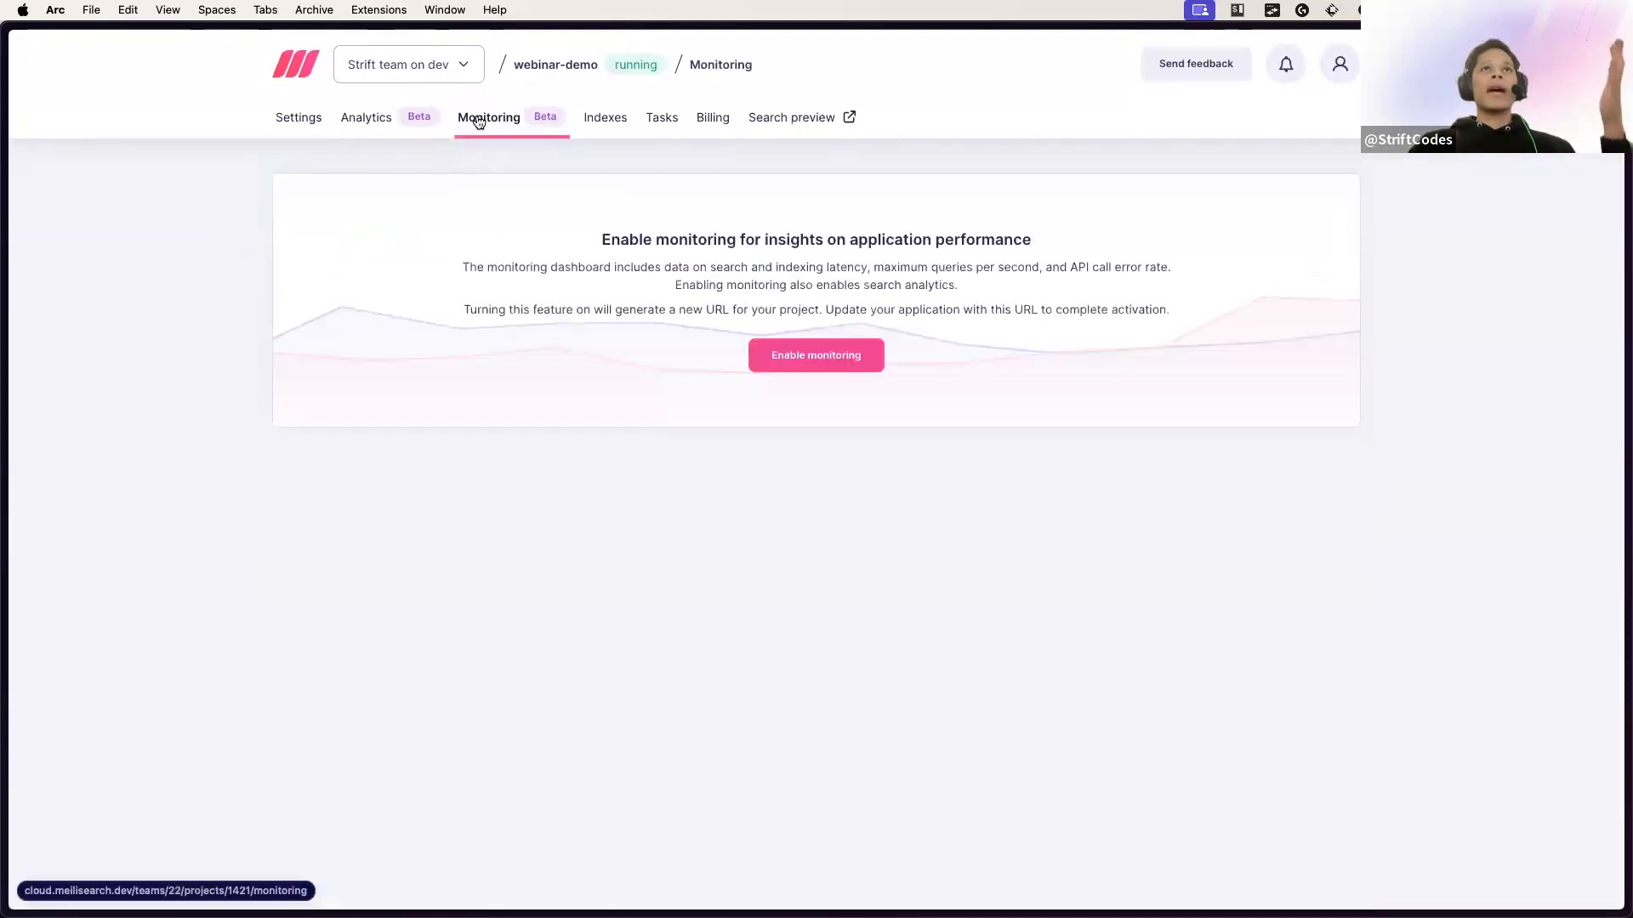
{"action": "left_click", "coordinate": [609, 120]}
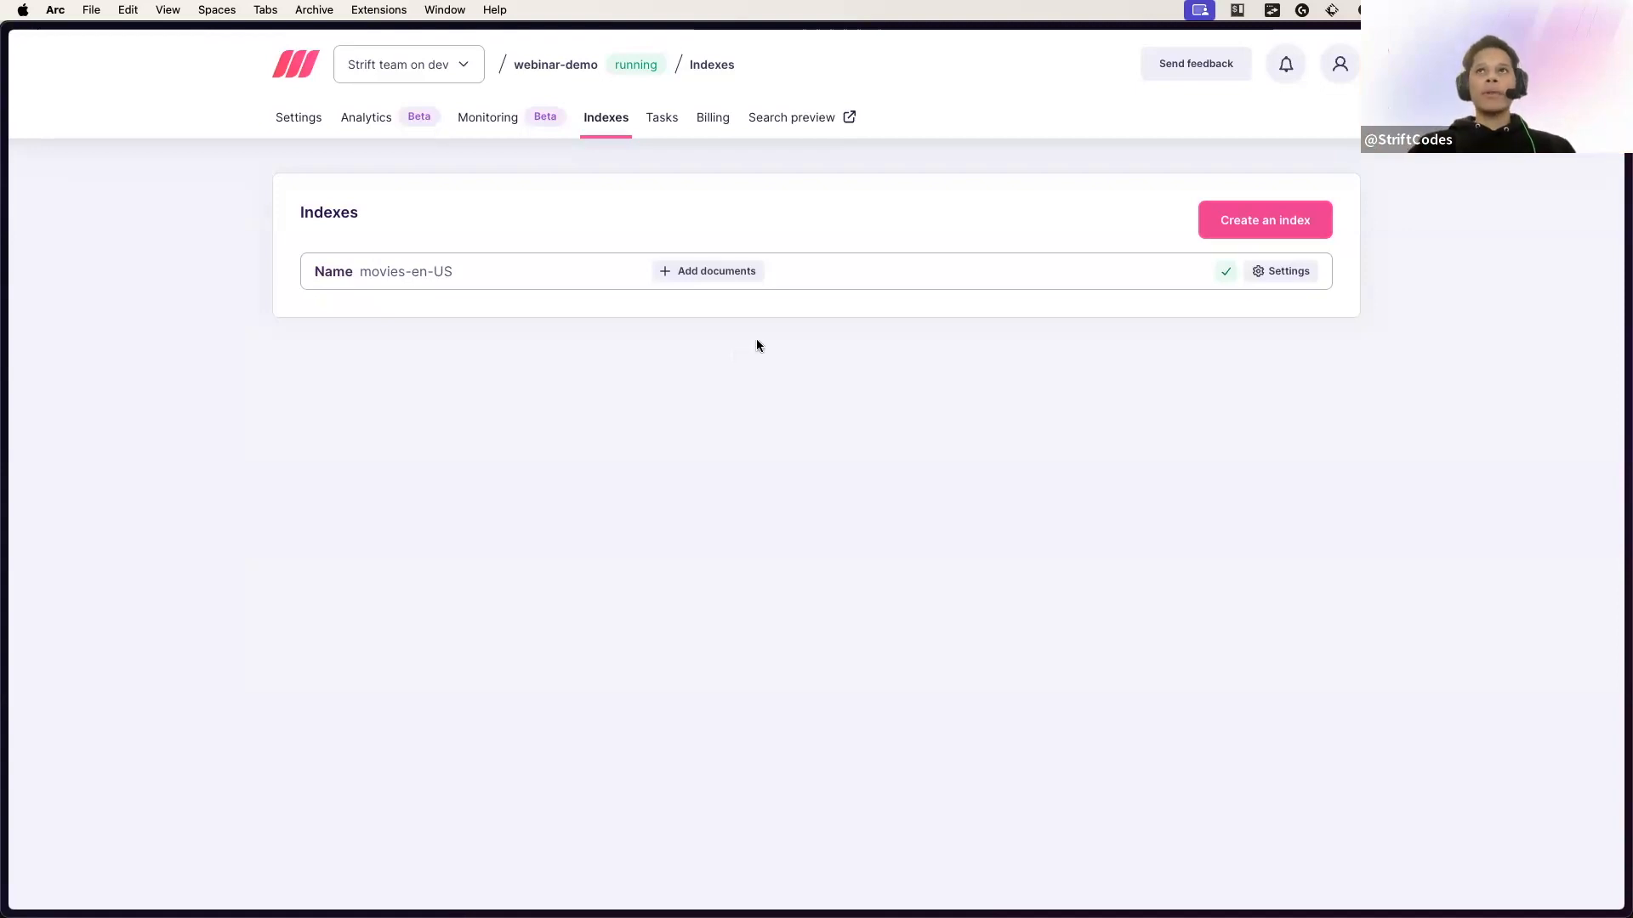
Delete the existing default embedder from the settings of the movies-en-US index.
{"action": "left_click", "coordinate": [1289, 272]}
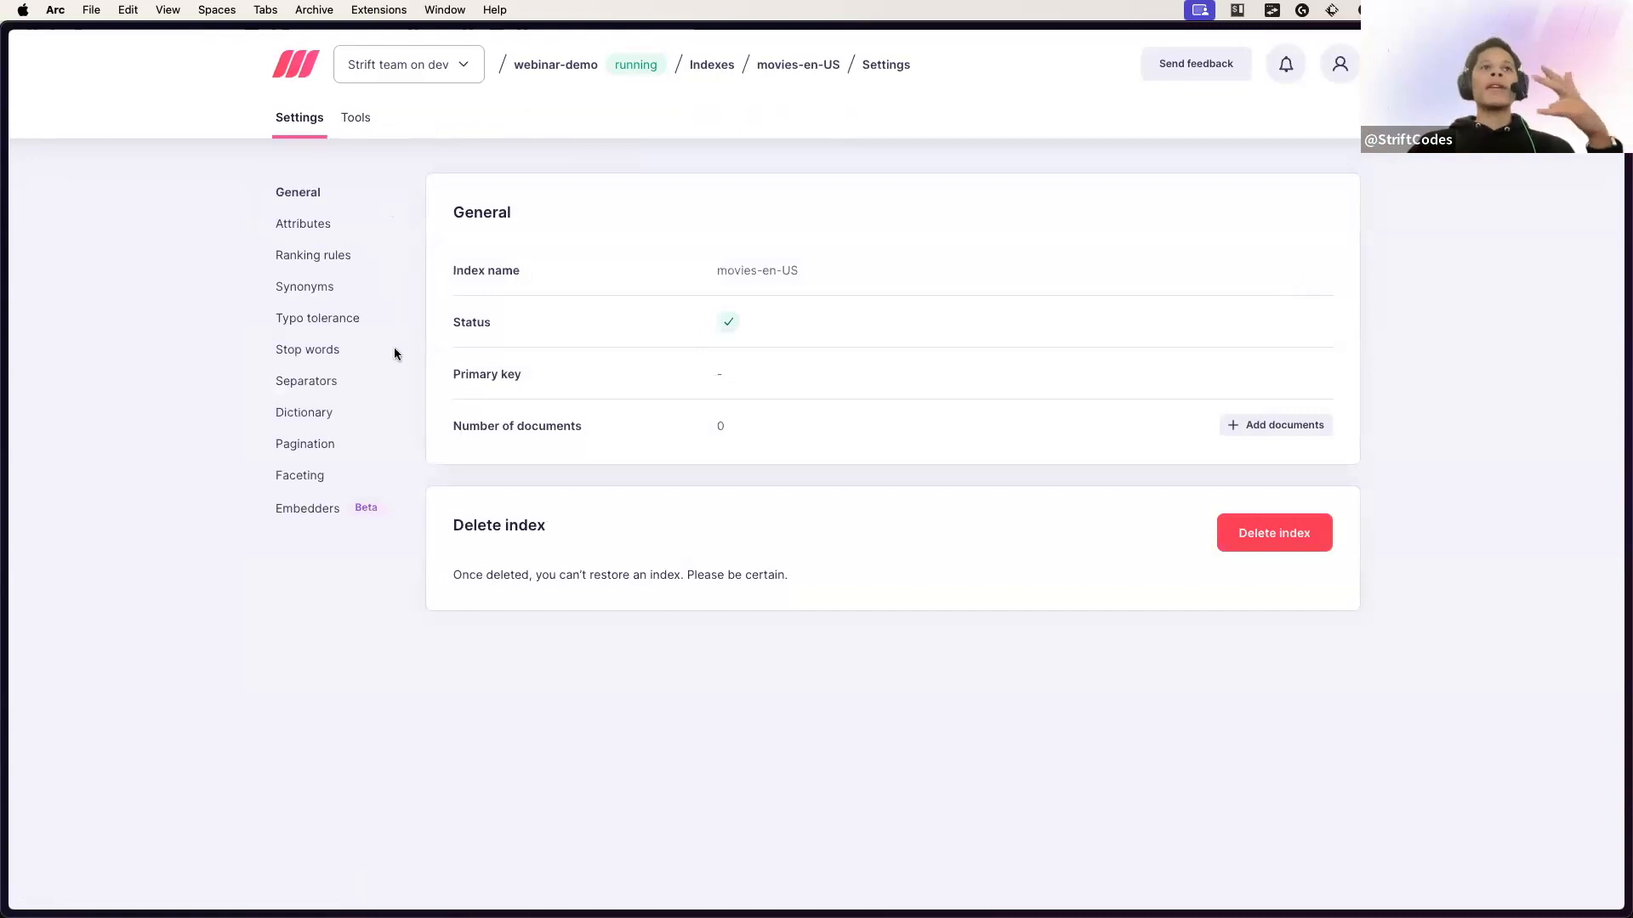
{"action": "left_click", "coordinate": [319, 514]}
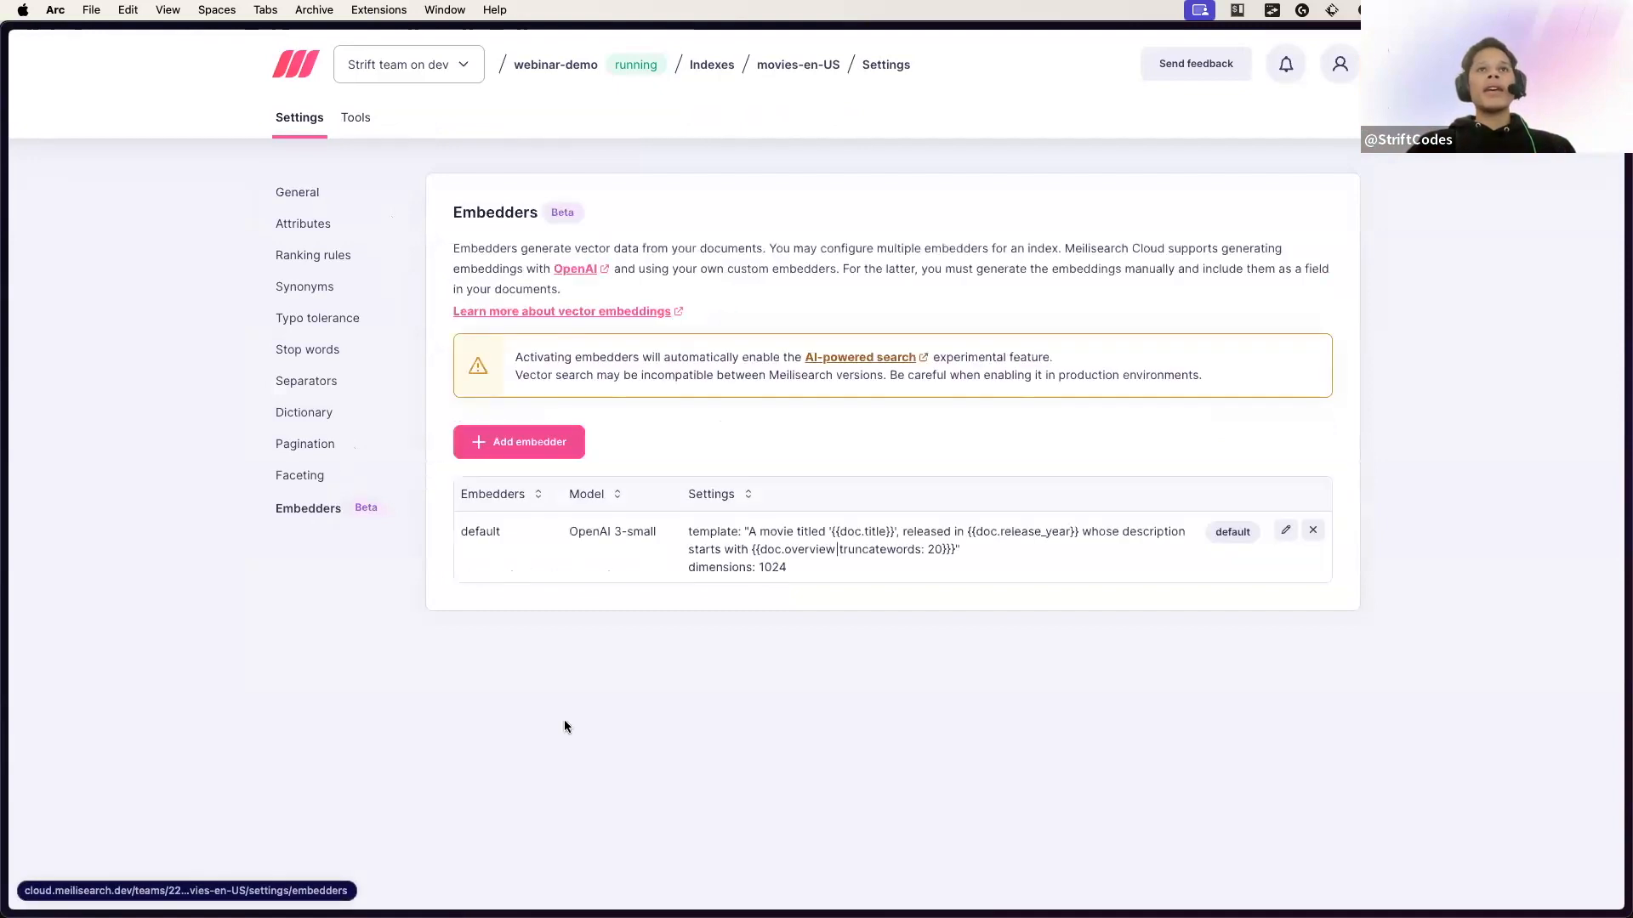
{"action": "left_click", "coordinate": [1313, 530]}
{"action": "left_click", "coordinate": [1114, 556]}
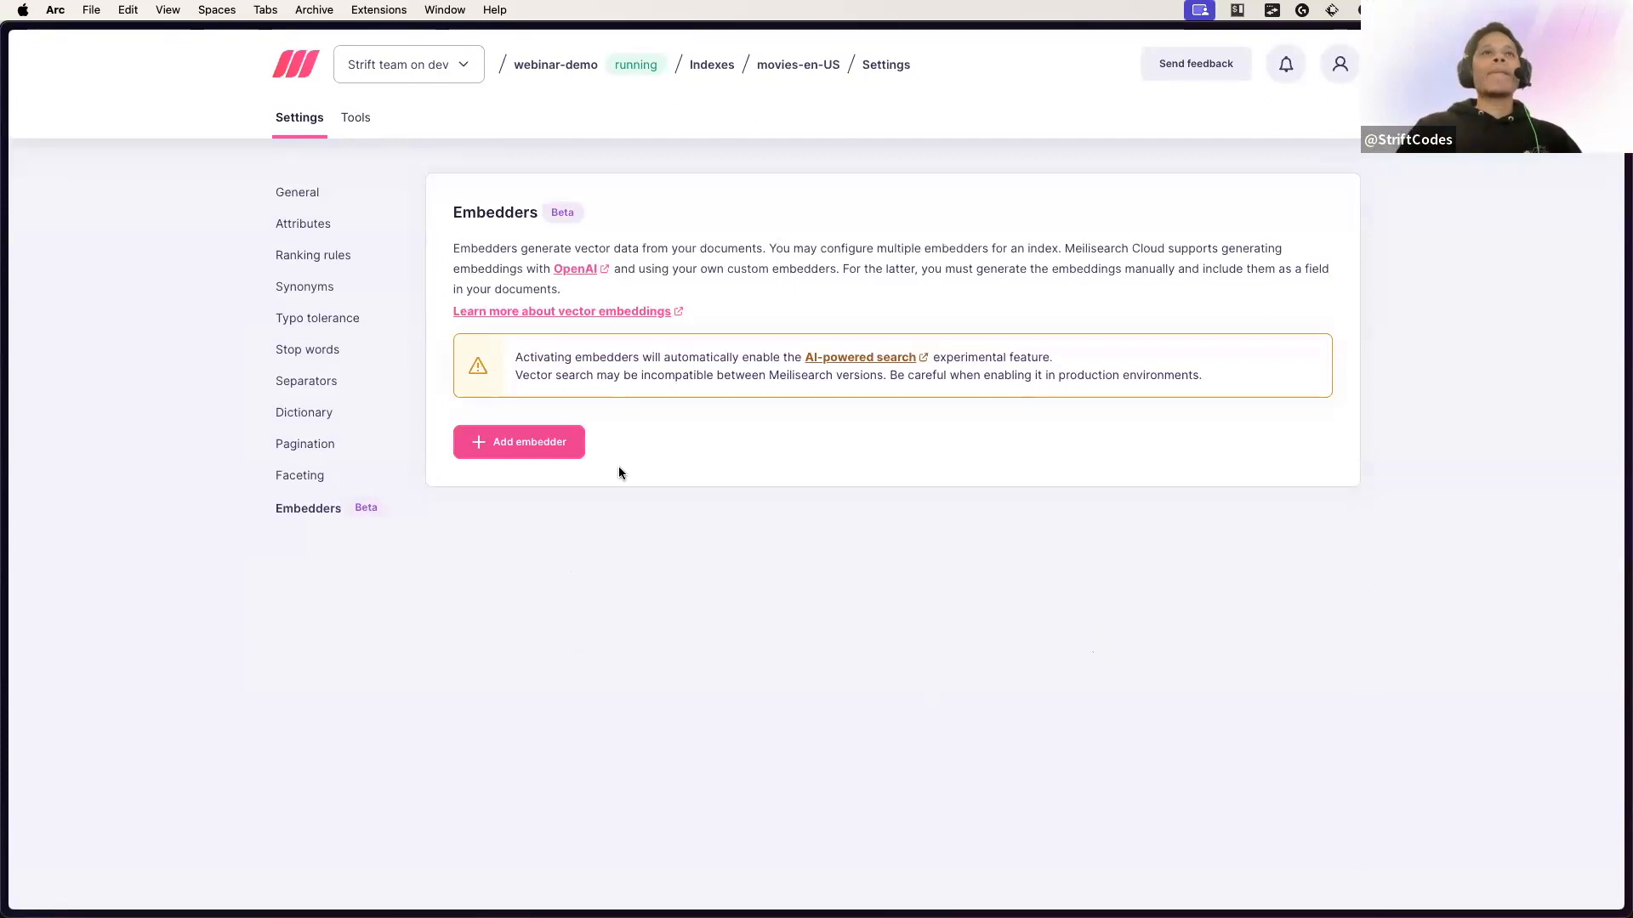
Start adding a new embedder with OpenAI as the source and text-embedding-3-small as the model.
{"action": "left_click", "coordinate": [548, 456]}
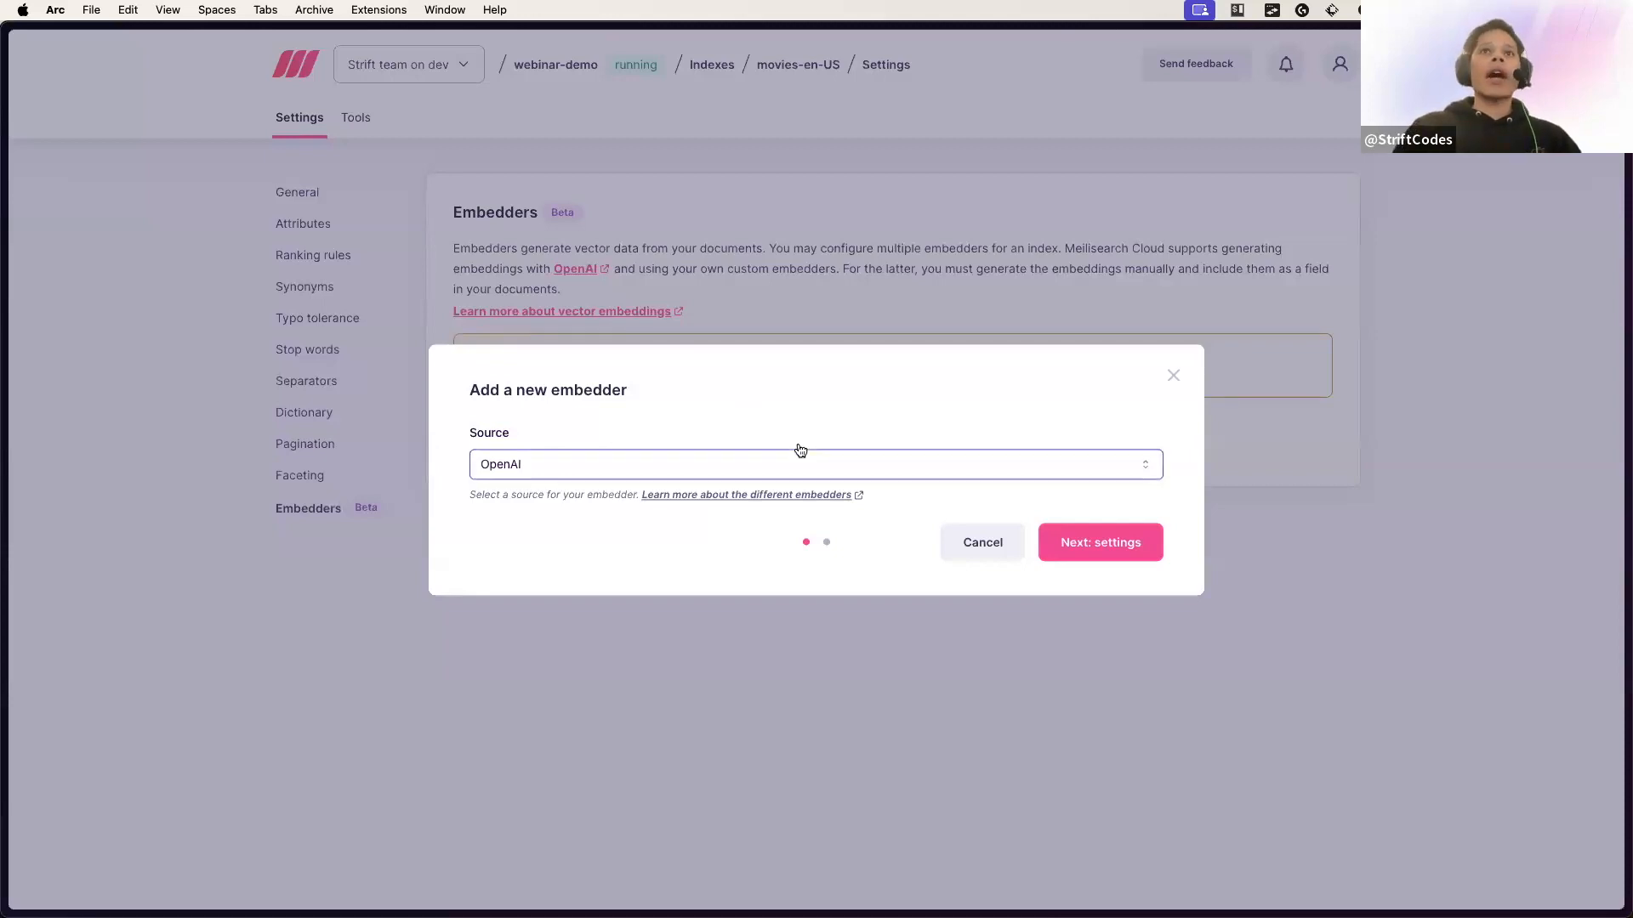
{"action": "left_click", "coordinate": [1085, 544]}
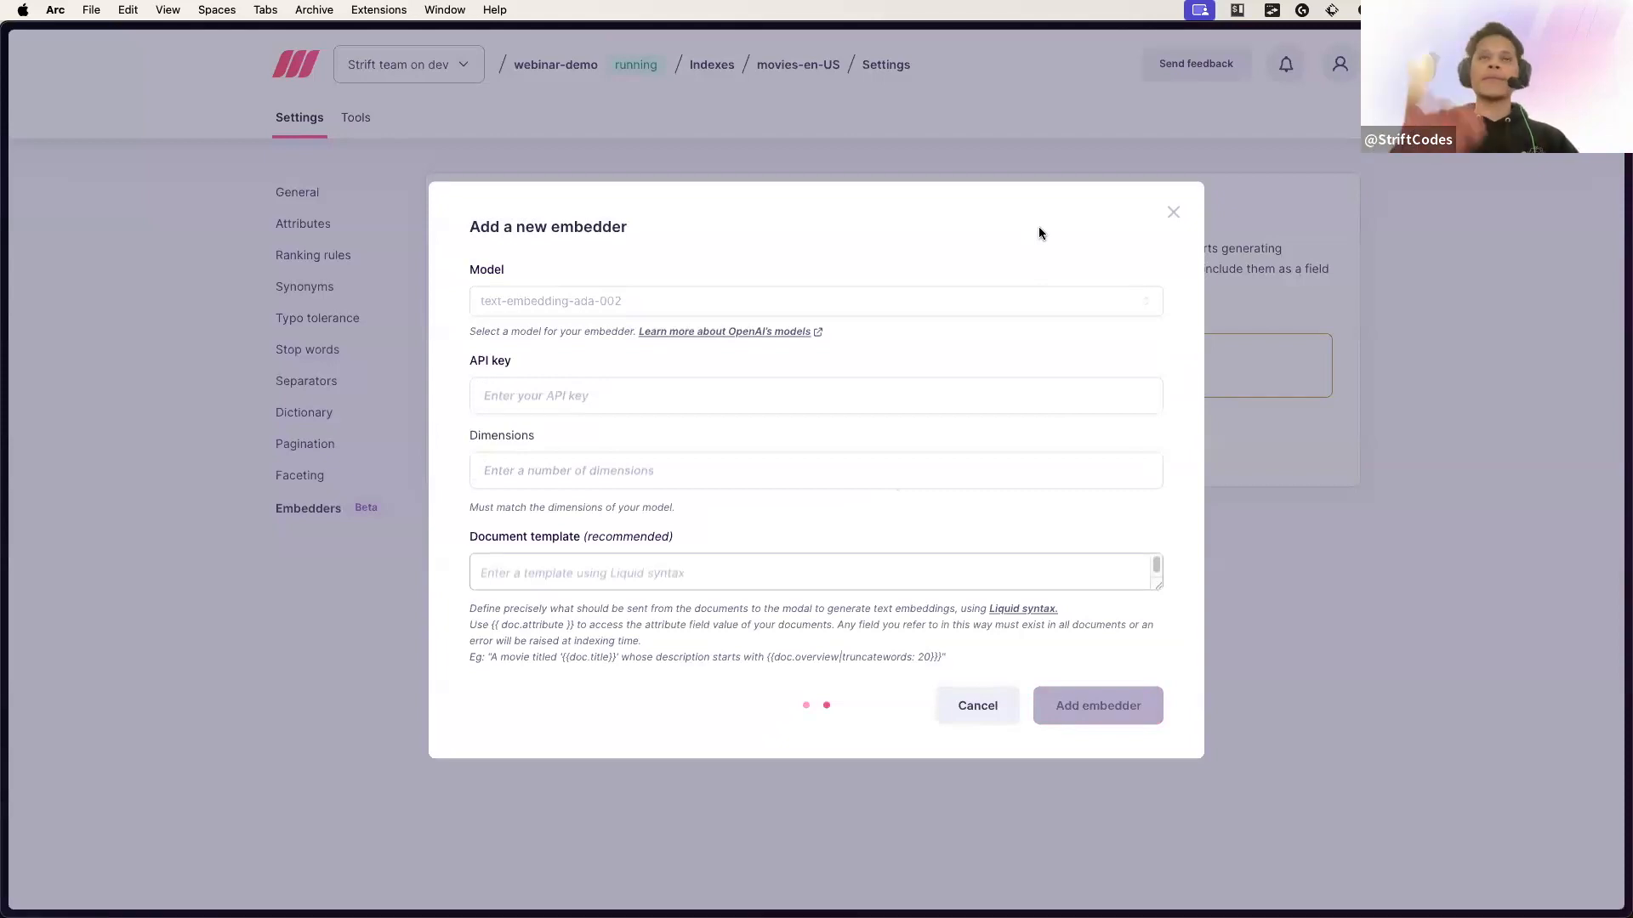
{"action": "left_click", "coordinate": [702, 302]}
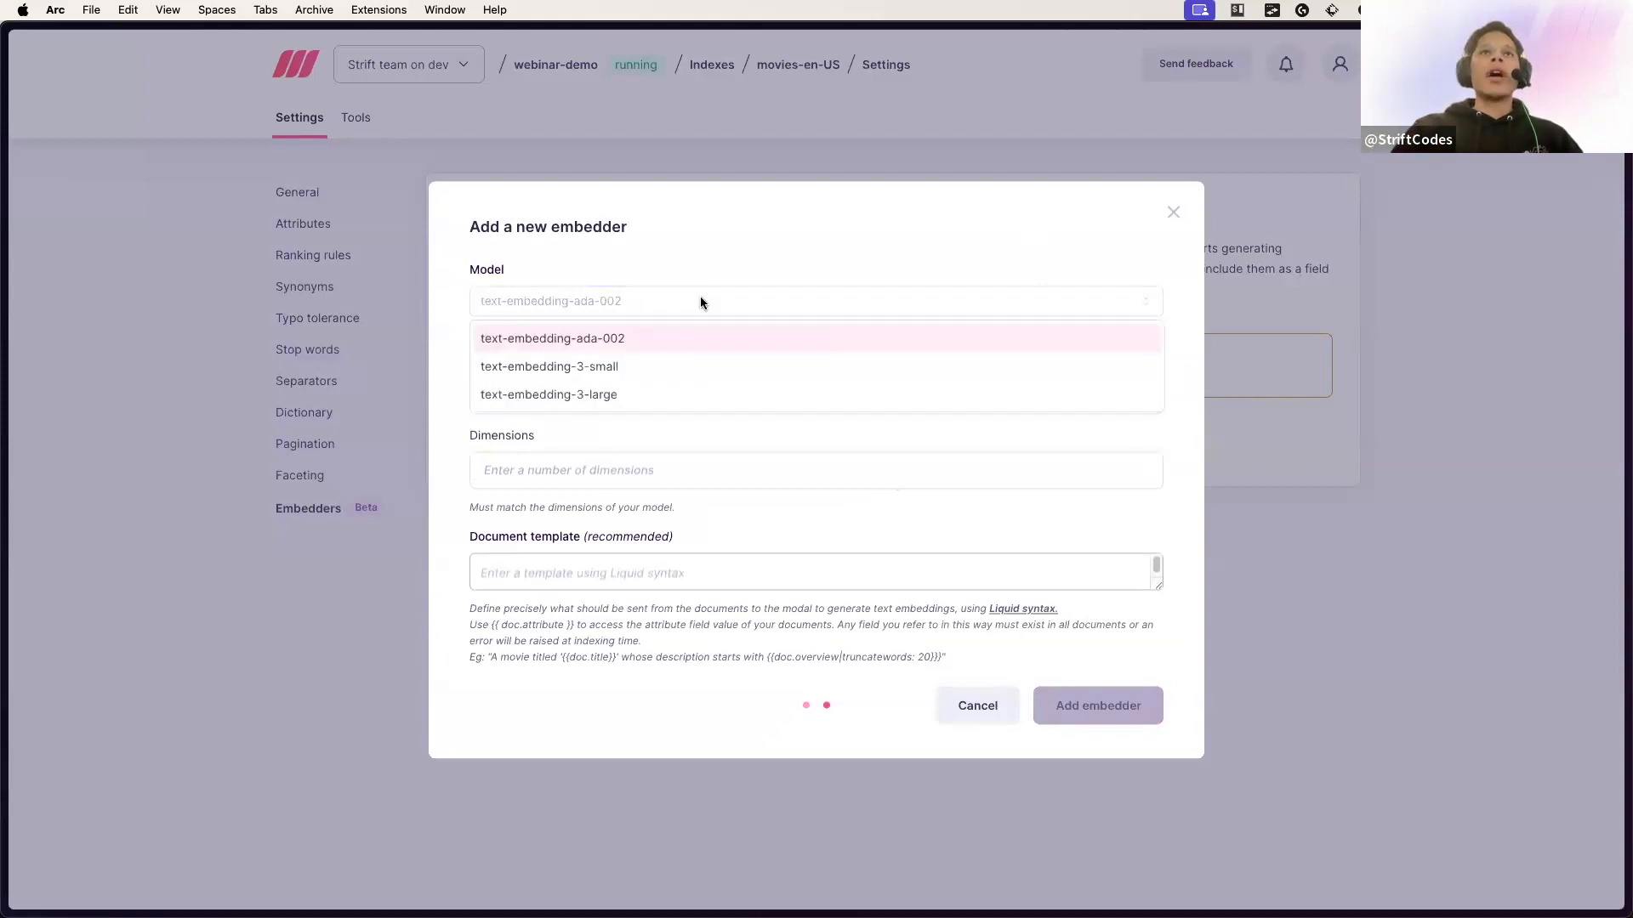
{"action": "left_click", "coordinate": [652, 371]}
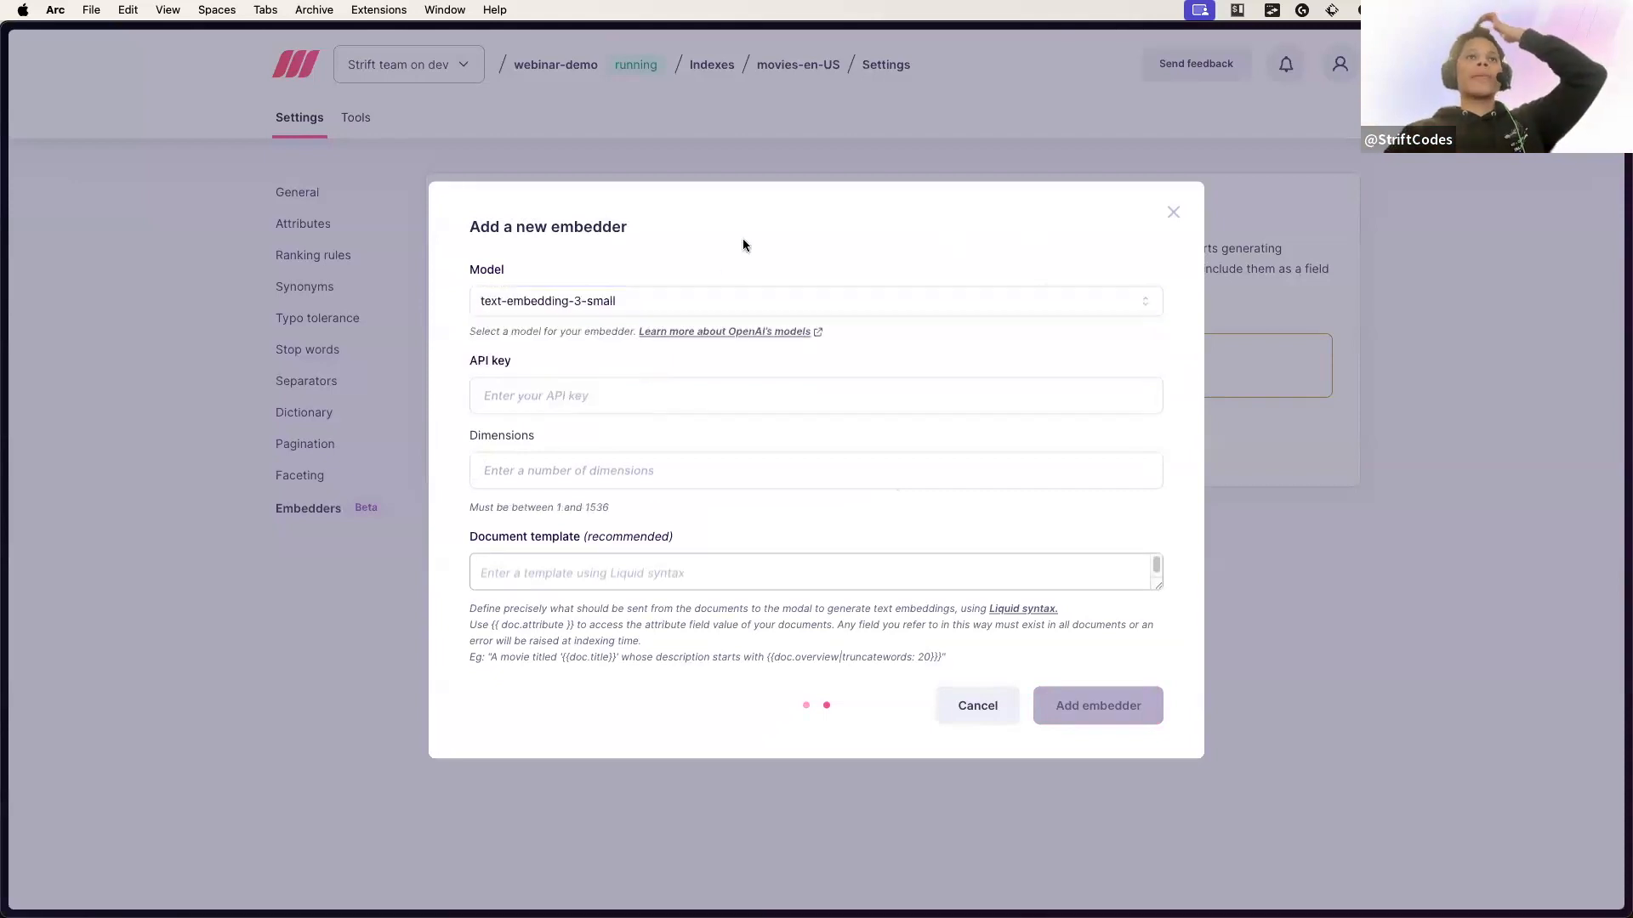
Enter the OpenAI API key for the new embedder and set its dimensions to 1024.
{"action": "left_click", "coordinate": [621, 377]}
{"action": "left_click", "coordinate": [621, 378]}
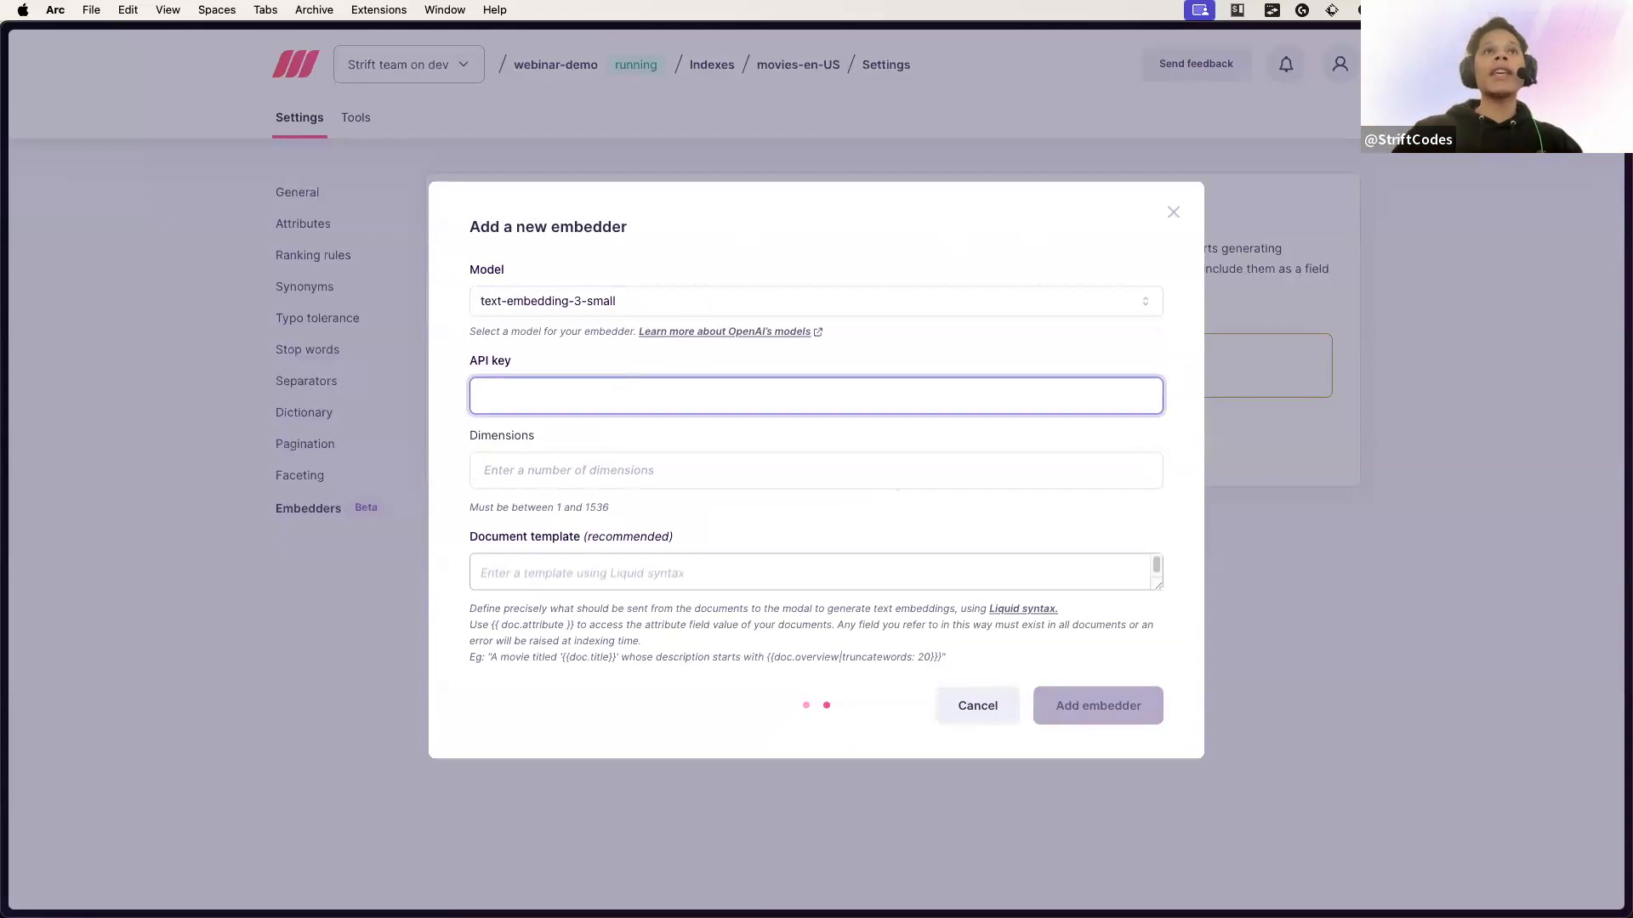
{"action": "type", "text": "•••••••••••••••••"}
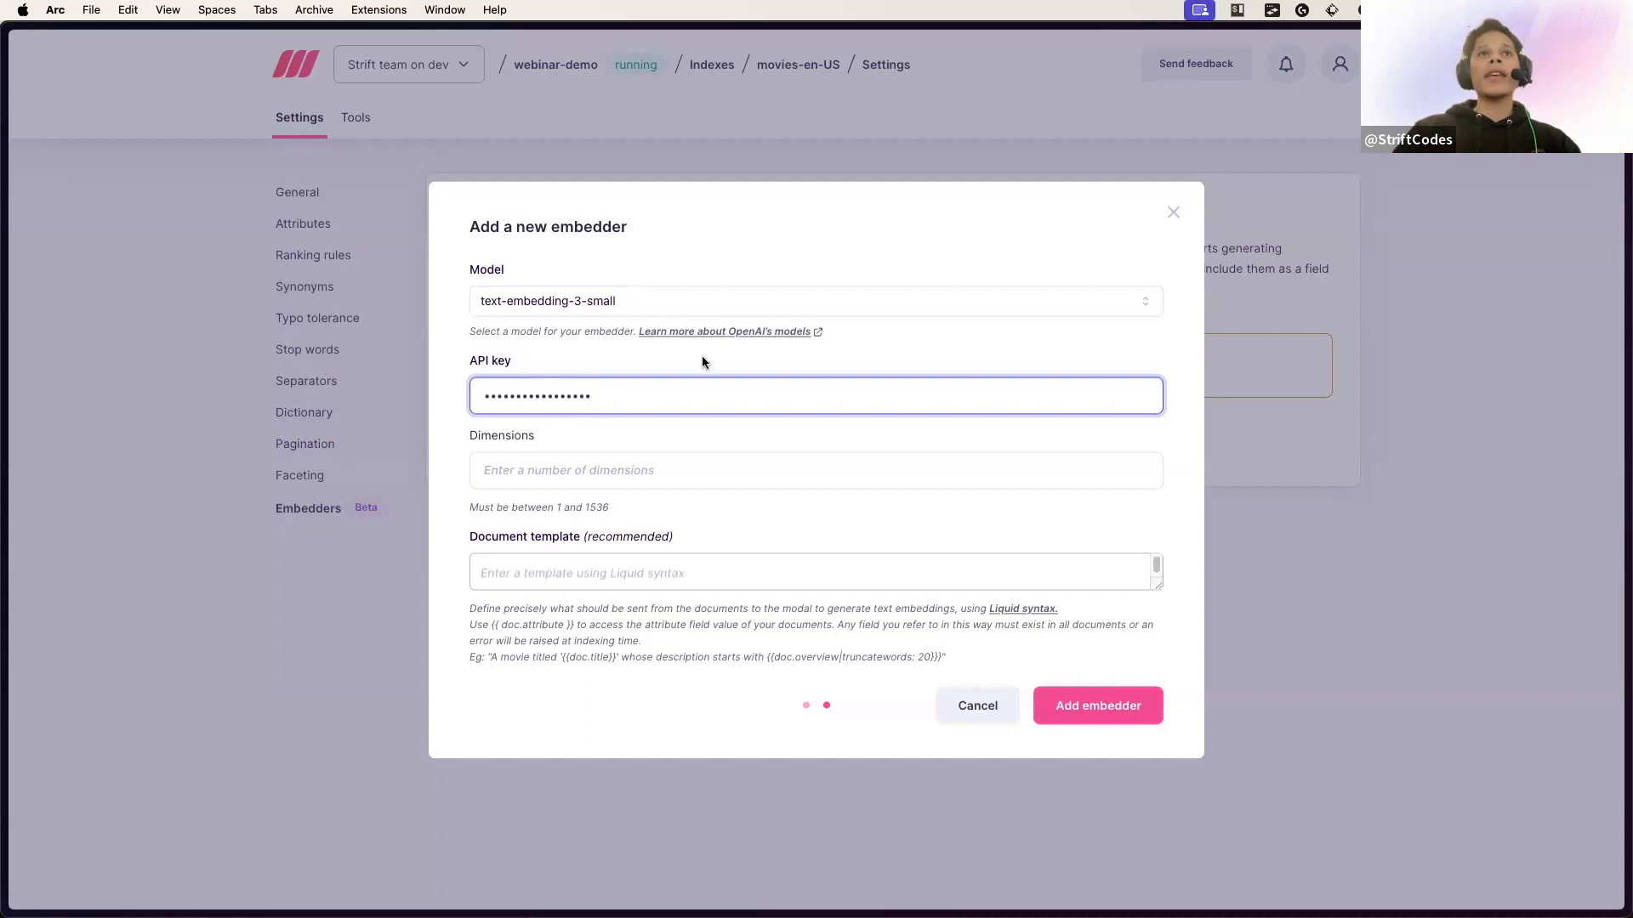
{"action": "left_click", "coordinate": [571, 469]}
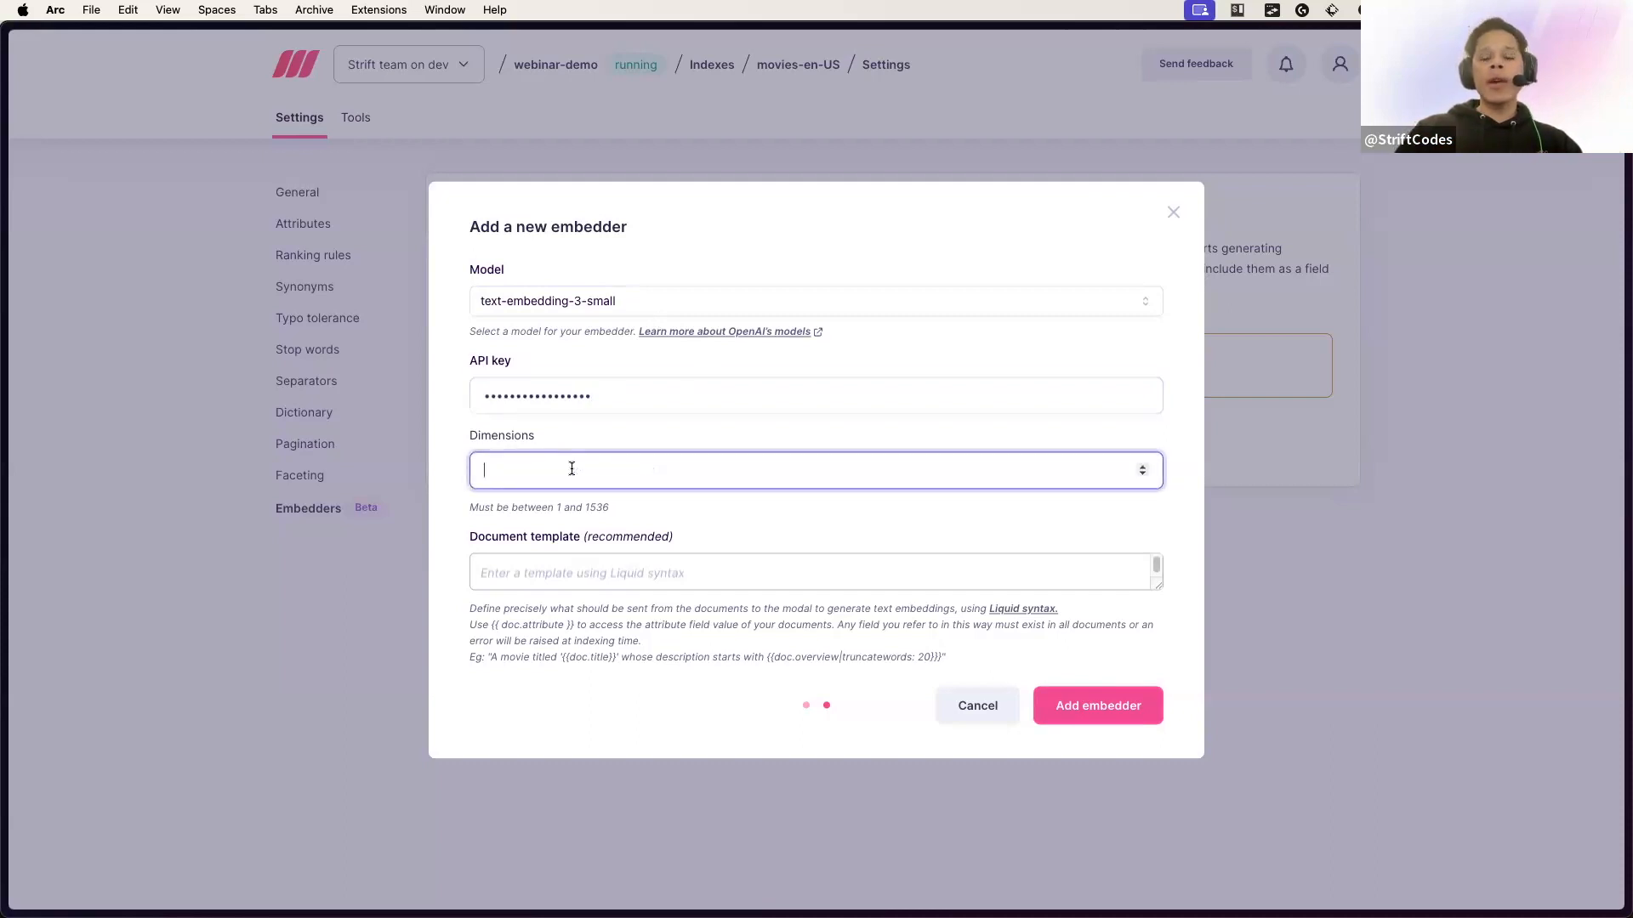
{"action": "type", "text": "1024"}
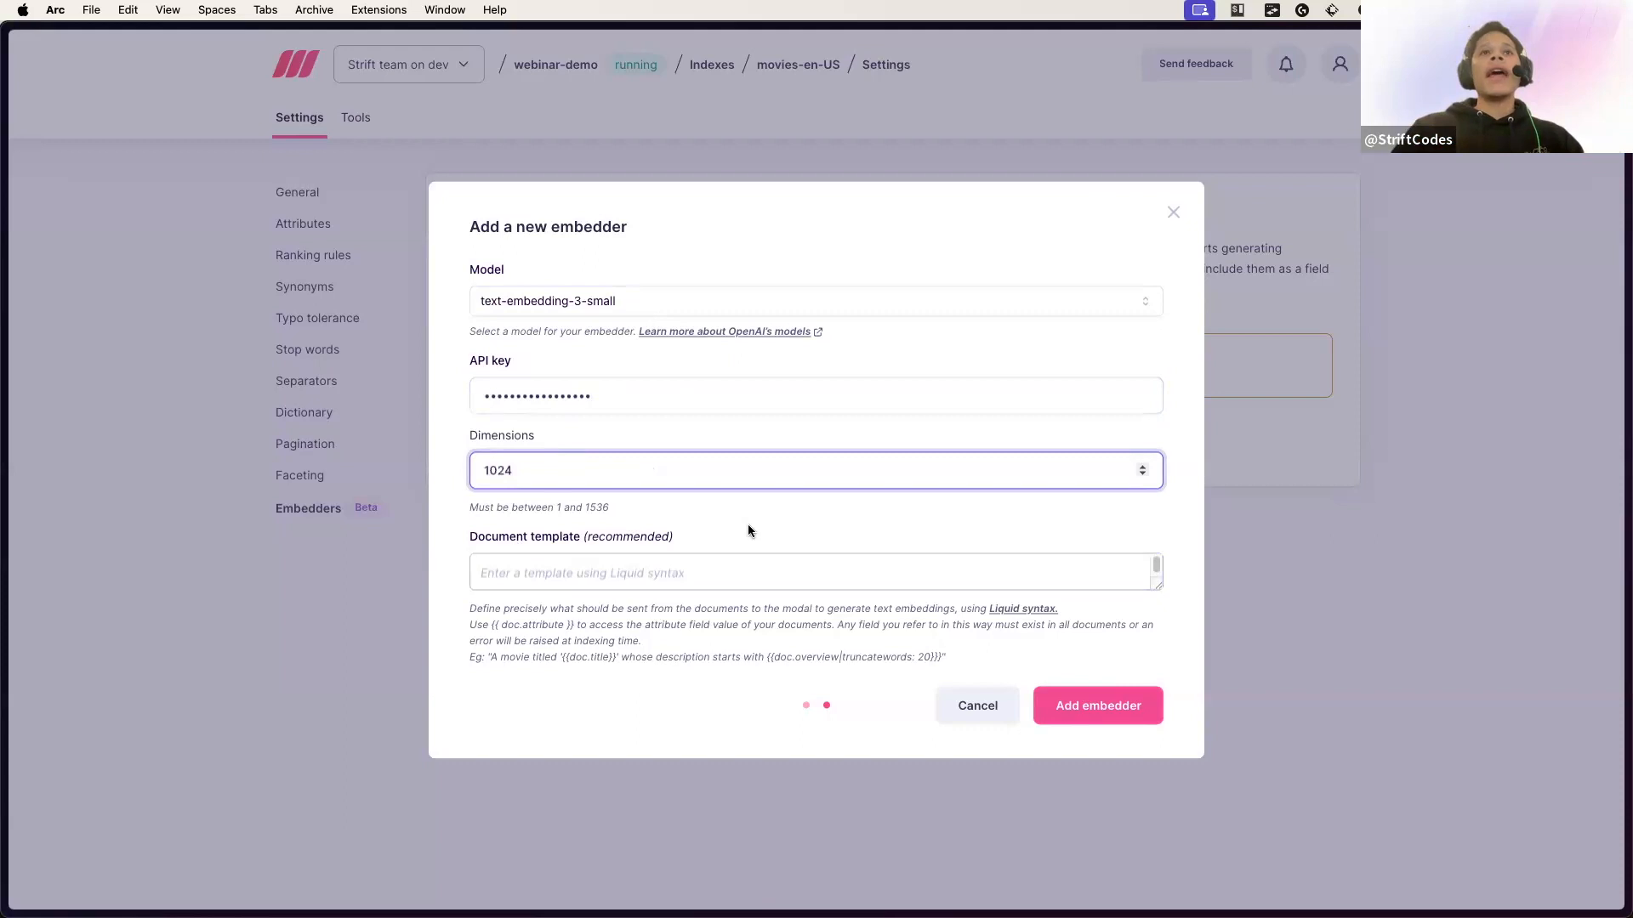
Enlarge the document template area and fill it with a copy of the example template using doc.title and doc.overview truncated to 20 words.
{"action": "left_click", "coordinate": [1161, 585]}
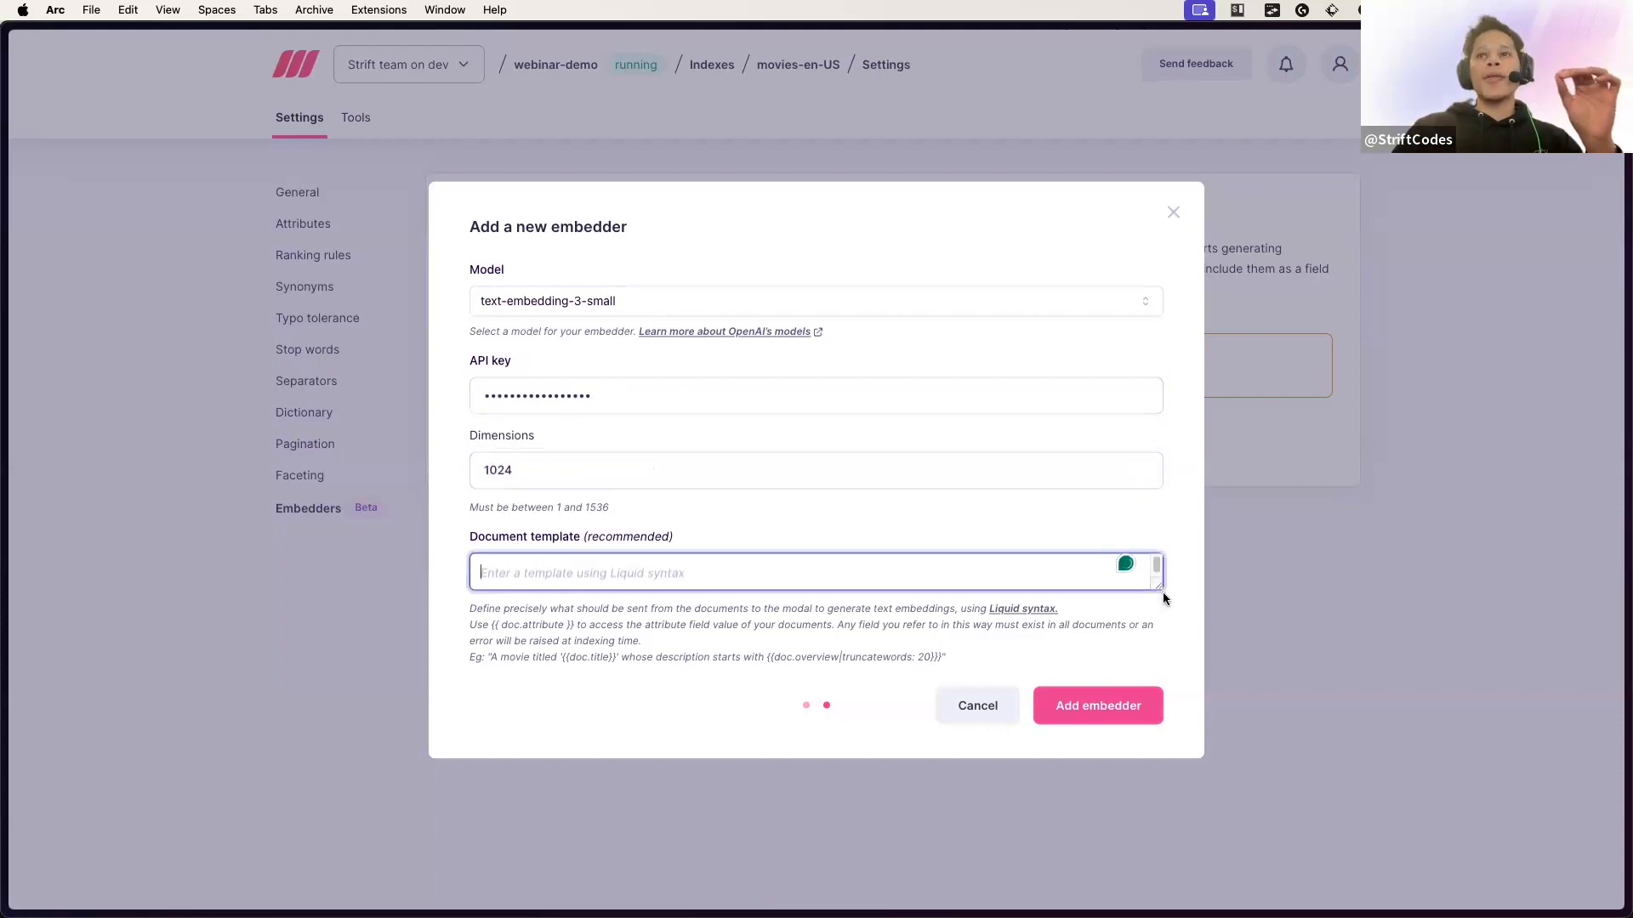
{"action": "left_click_drag", "start_coordinate": [1156, 587], "coordinate": [1153, 705]}
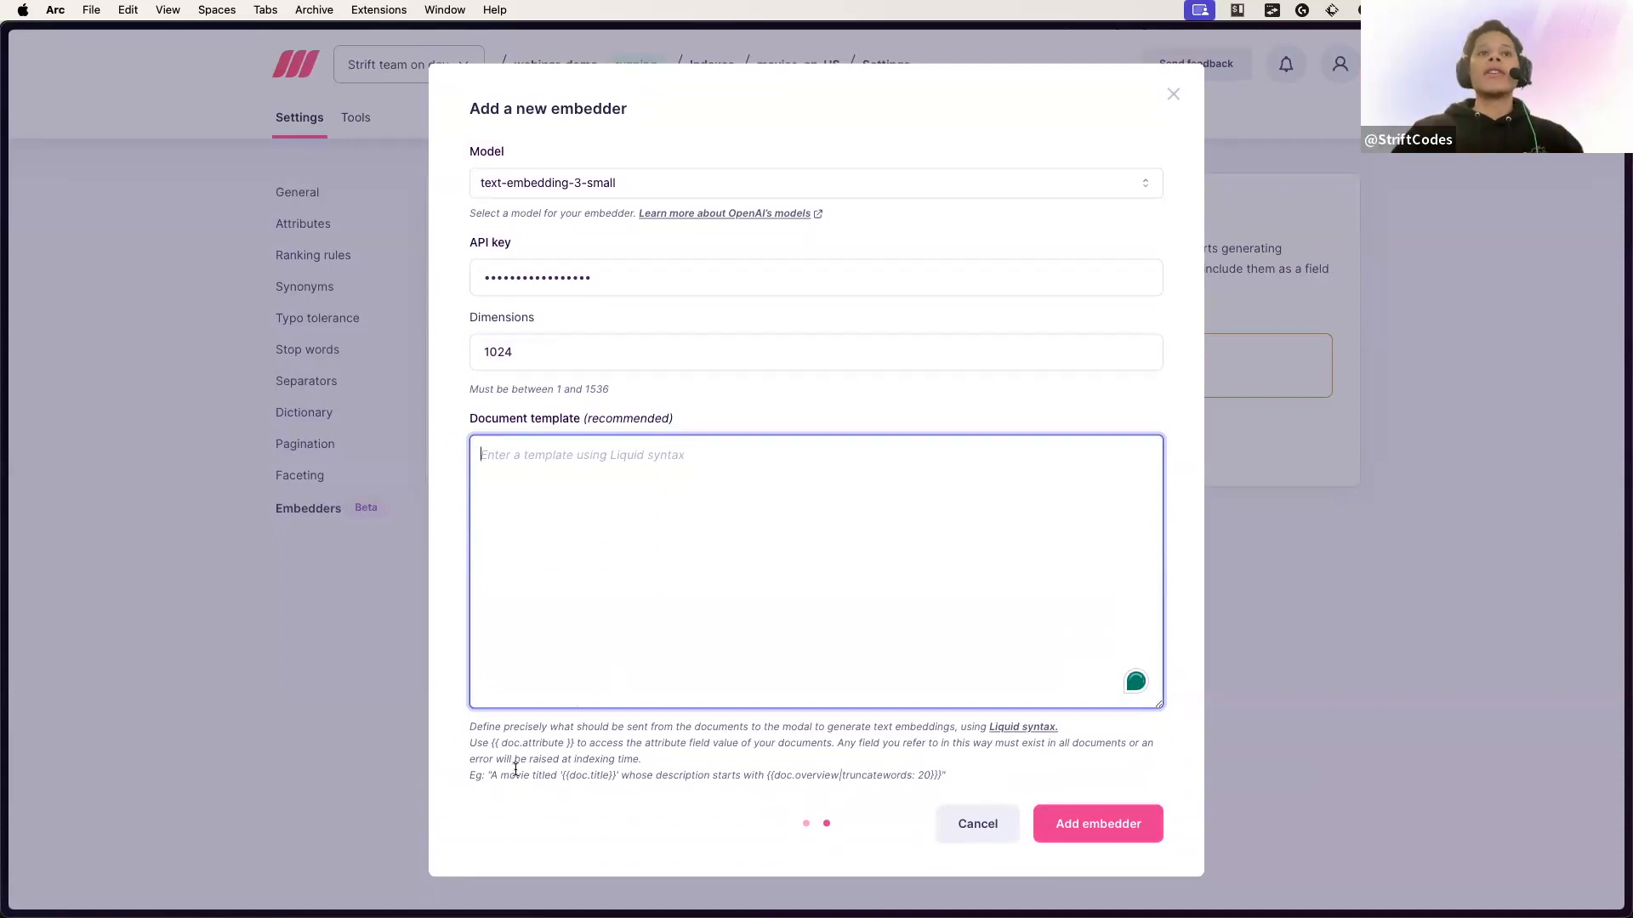
{"action": "left_click_drag", "start_coordinate": [491, 775], "coordinate": [941, 769]}
{"action": "key", "text": "cmd+c"}
{"action": "left_click", "coordinate": [711, 532]}
{"action": "key", "text": "cmd+v"}
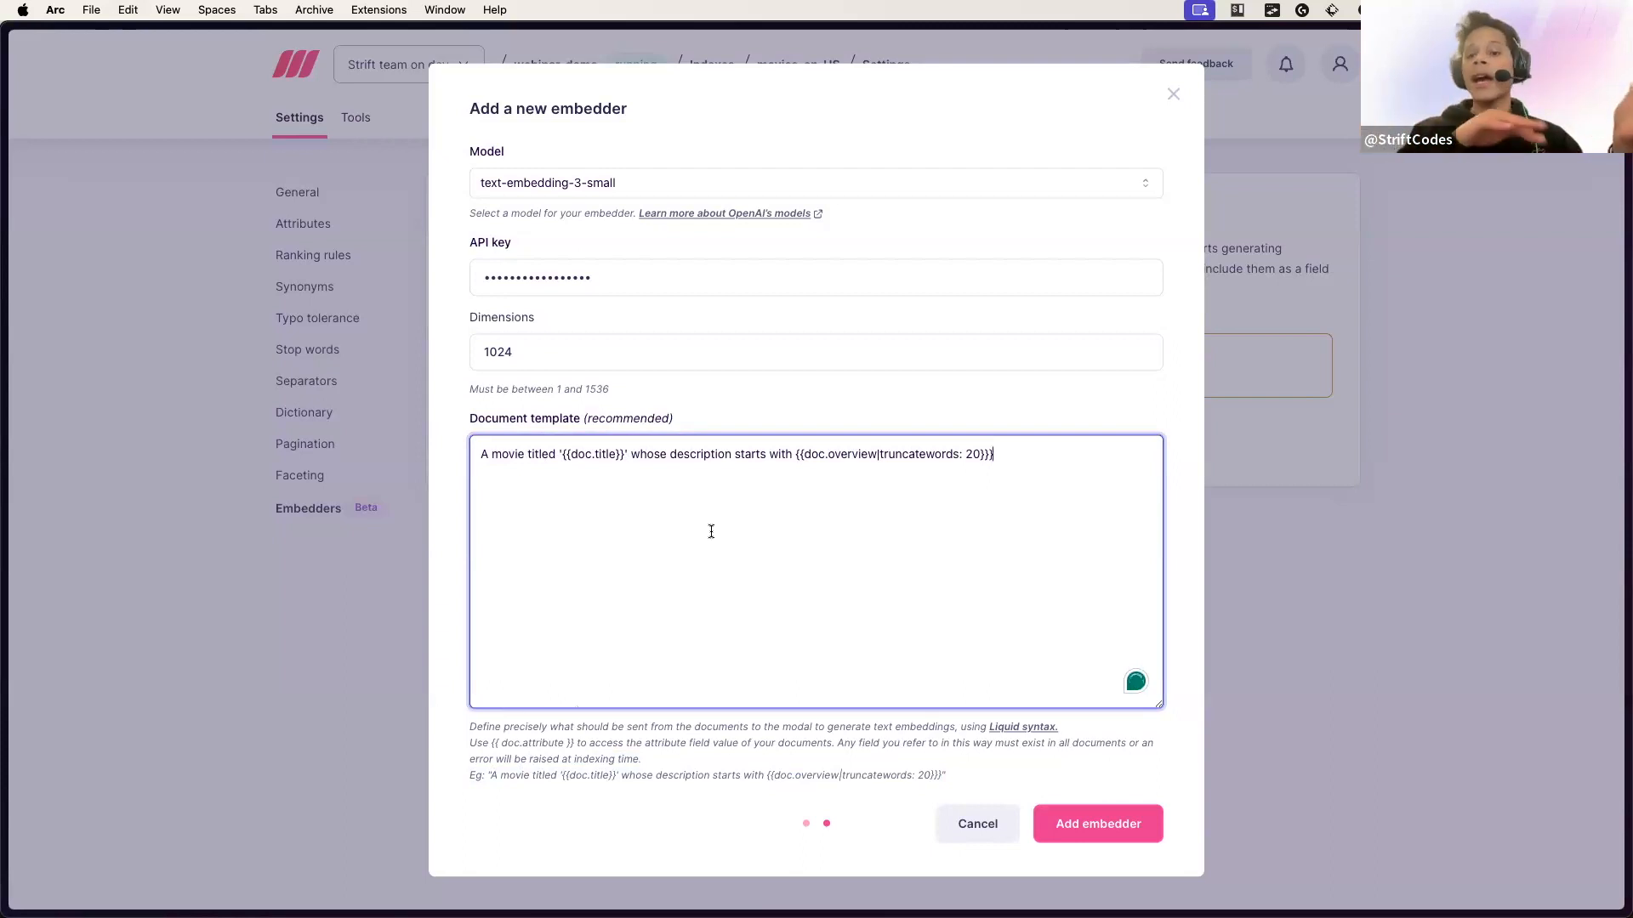
Insert ', releasyed in {{doc.release_year}}' directly after the quoted title placeholder in the document template.
{"action": "left_click", "coordinate": [630, 455]}
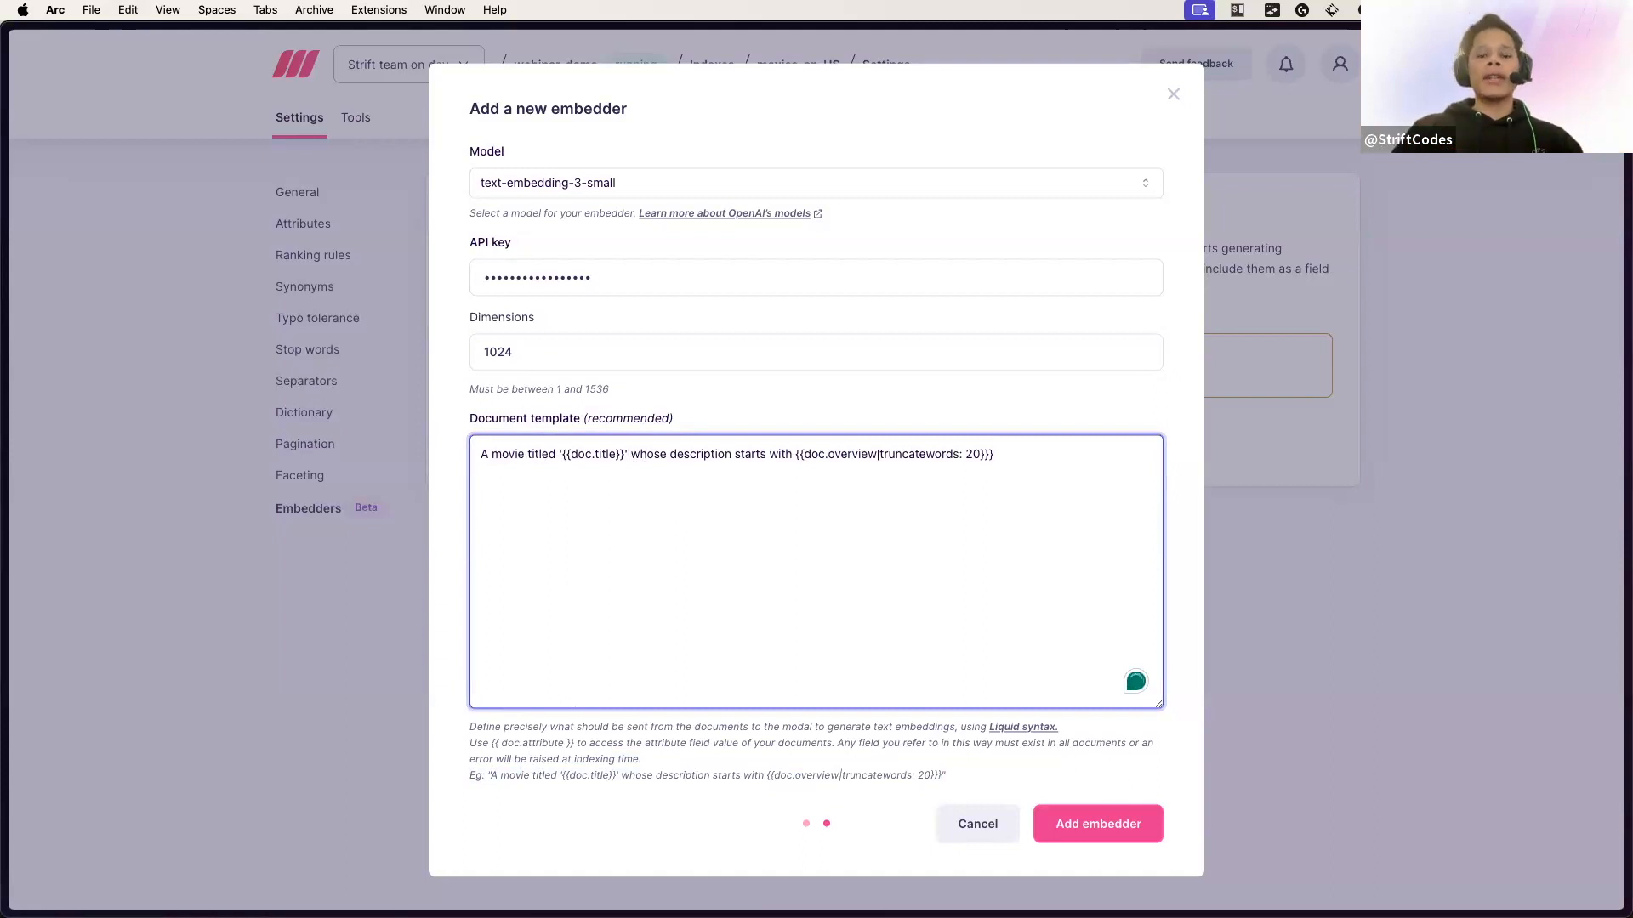
{"action": "type", "text": ", "}
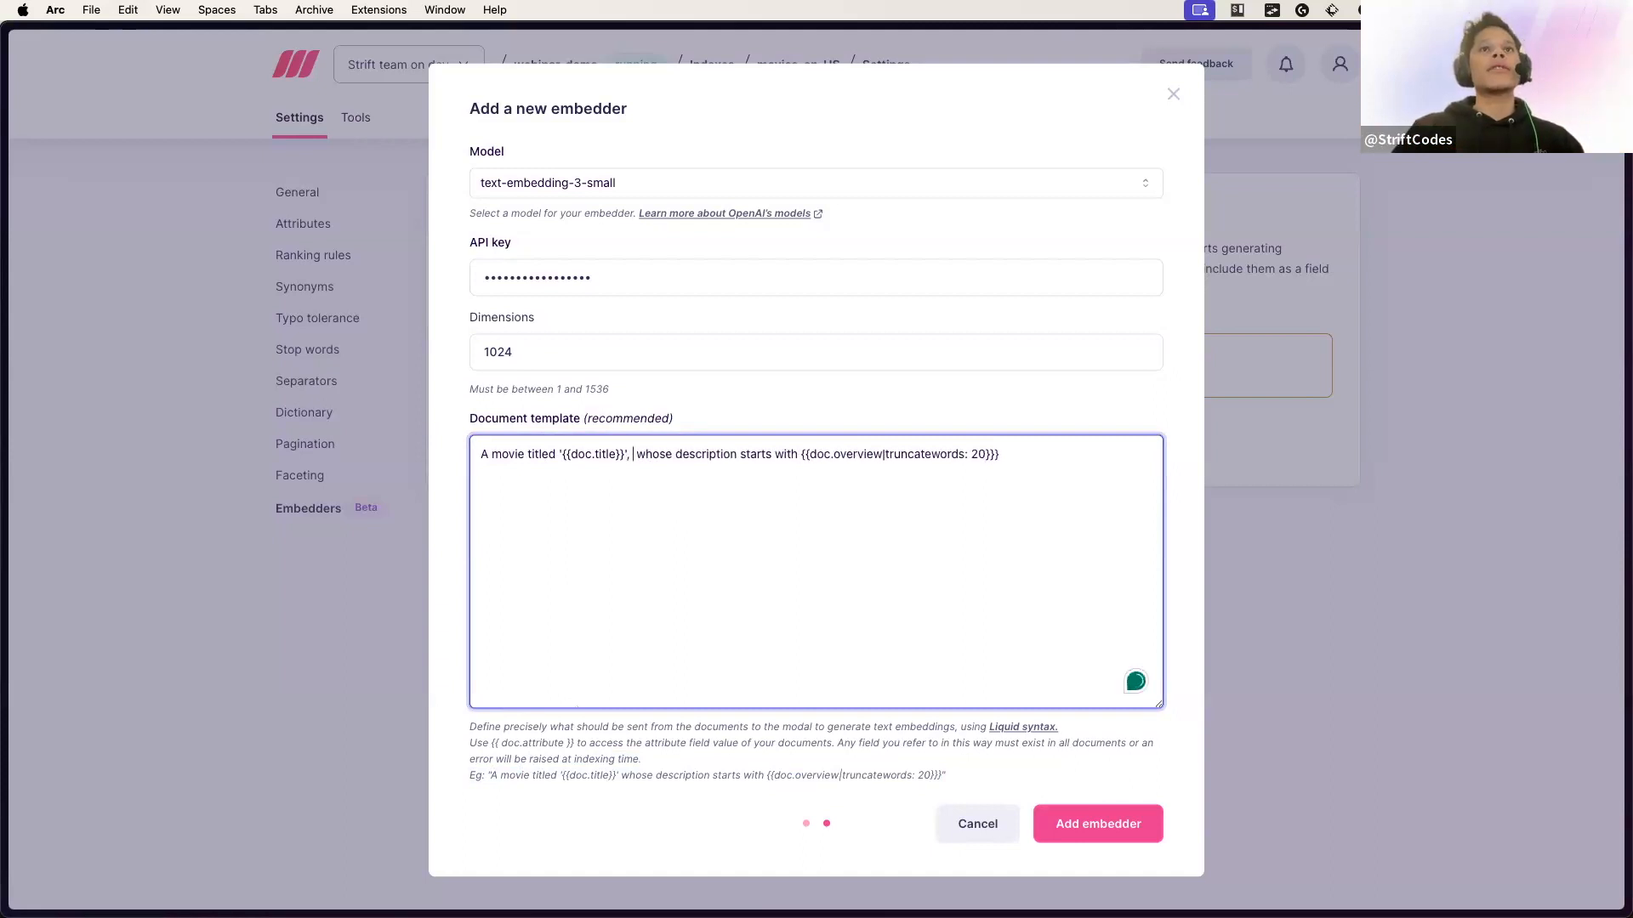
{"action": "type", "text": "releasyed in "}
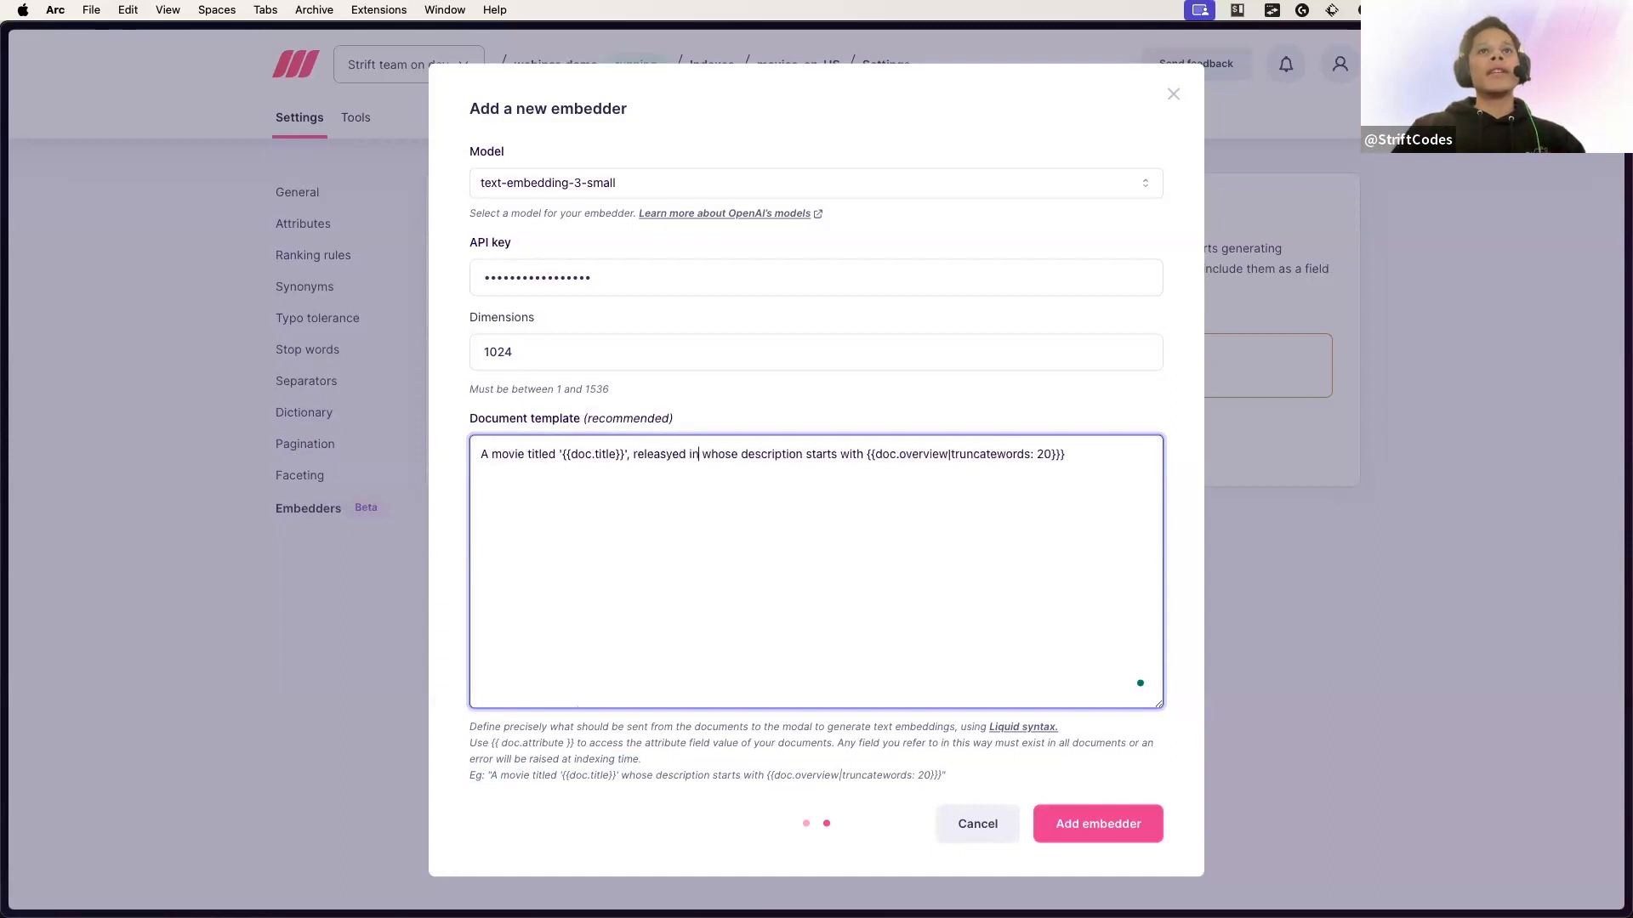
{"action": "type", "text": "{{doc.relea"}
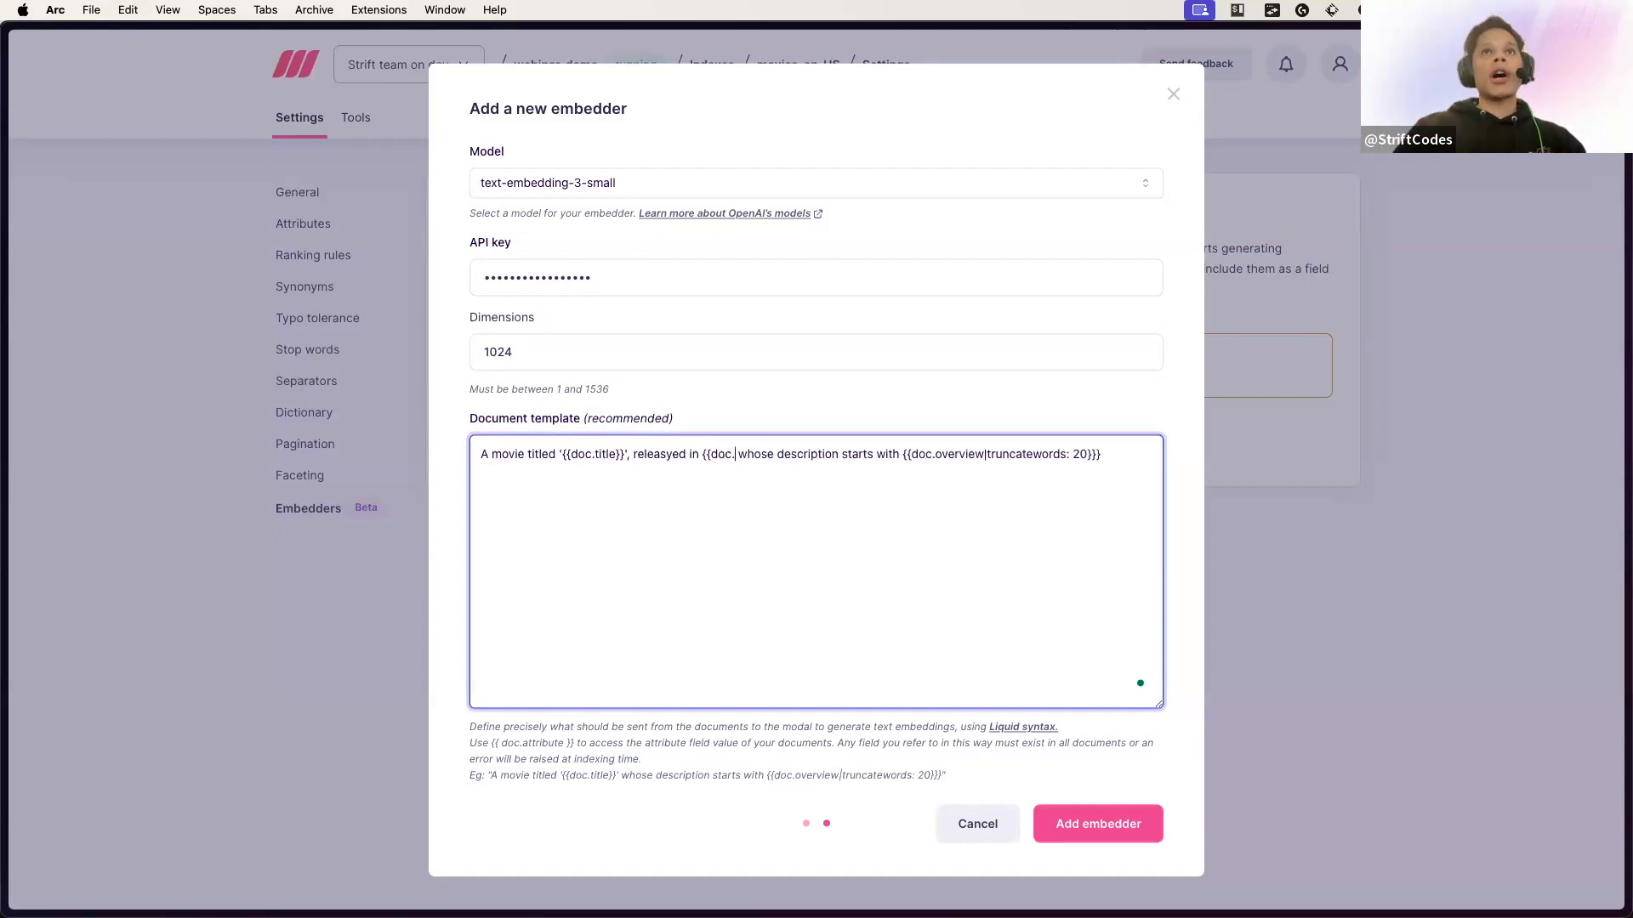
{"action": "type", "text": "se_year}}"}
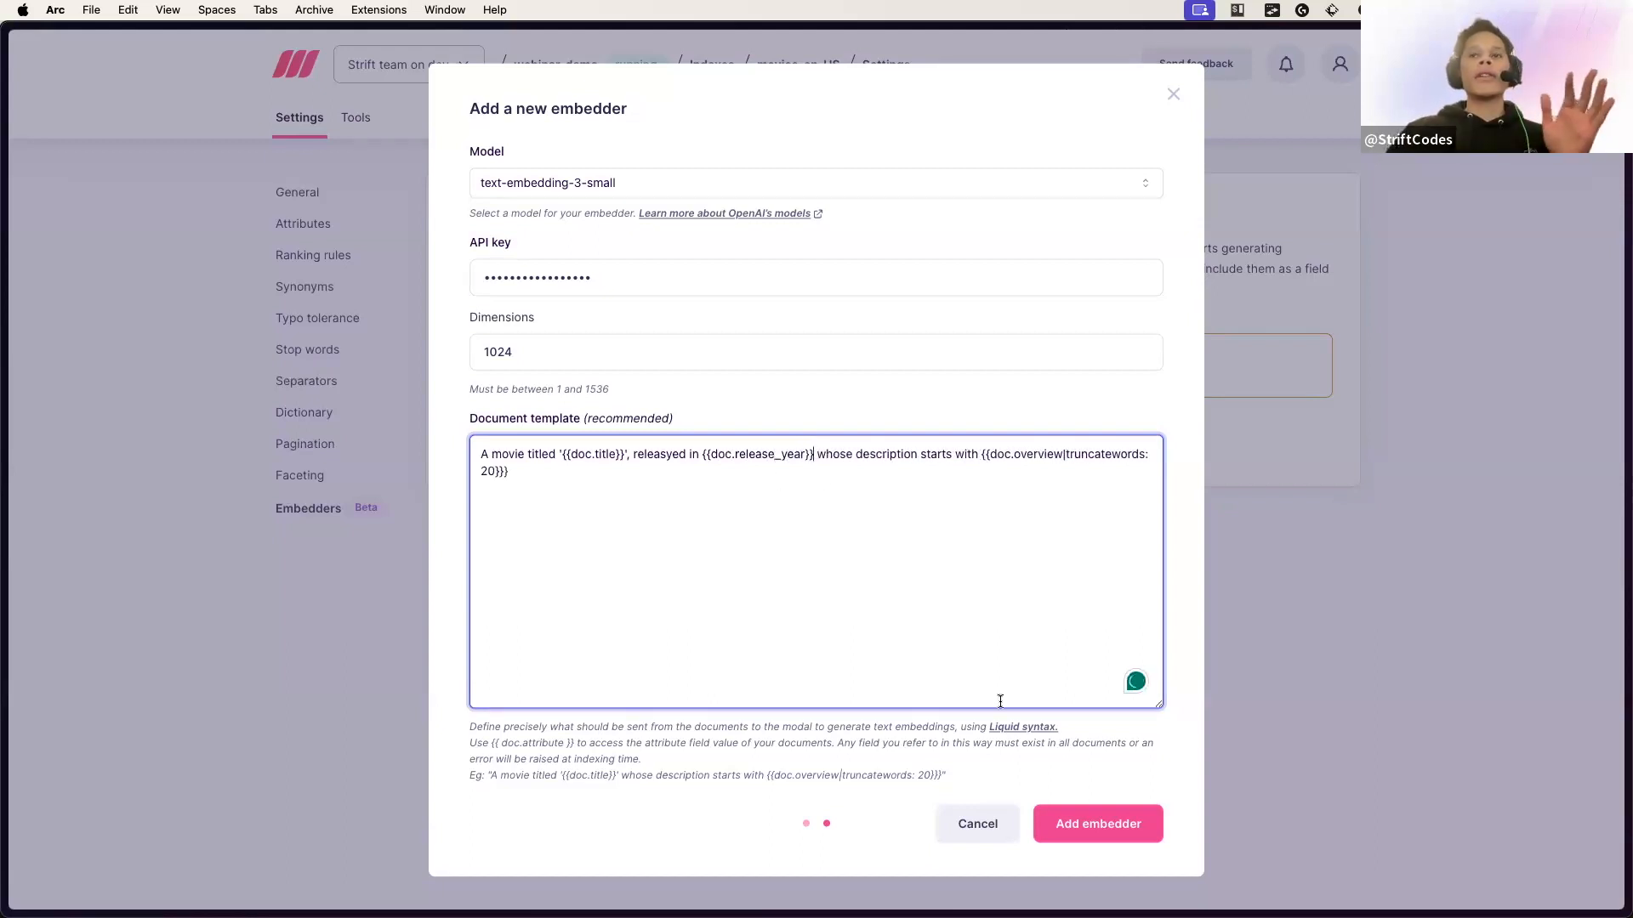
Save the configured OpenAI embedder to the movies-en-US index.
{"action": "left_click", "coordinate": [1070, 825]}
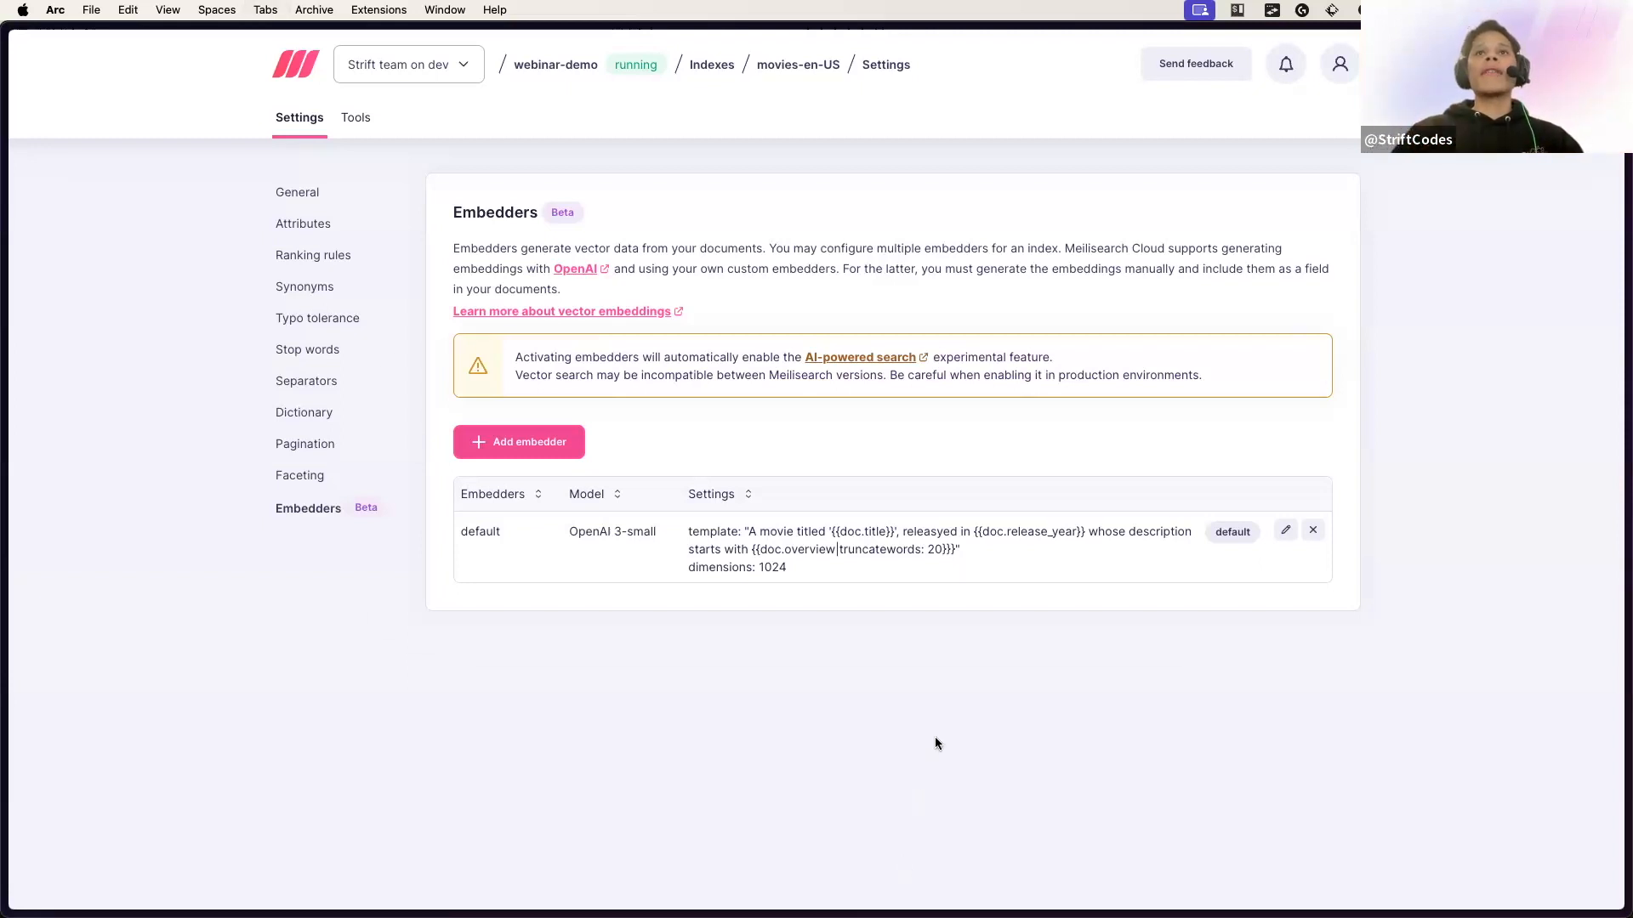
Switch to VS Code and examine the hybrid search configuration in createMeilisearchClient.ts, including its embedder and semanticRatio parameters.
{"action": "key", "text": "ctrl+Tab"}
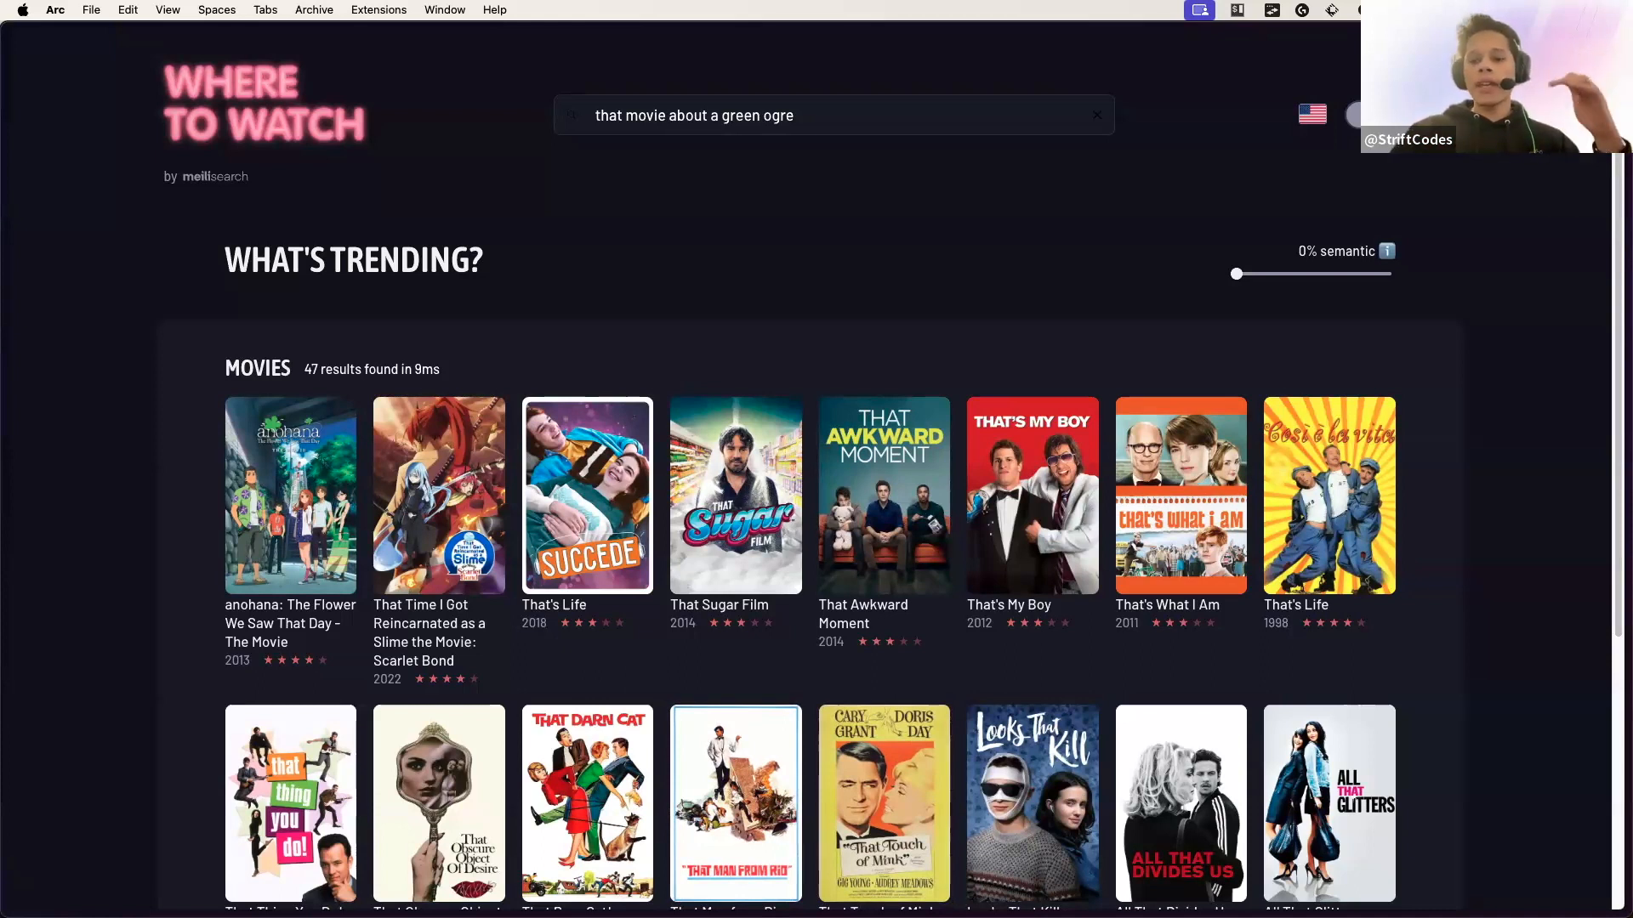
{"action": "key", "text": "super+Tab"}
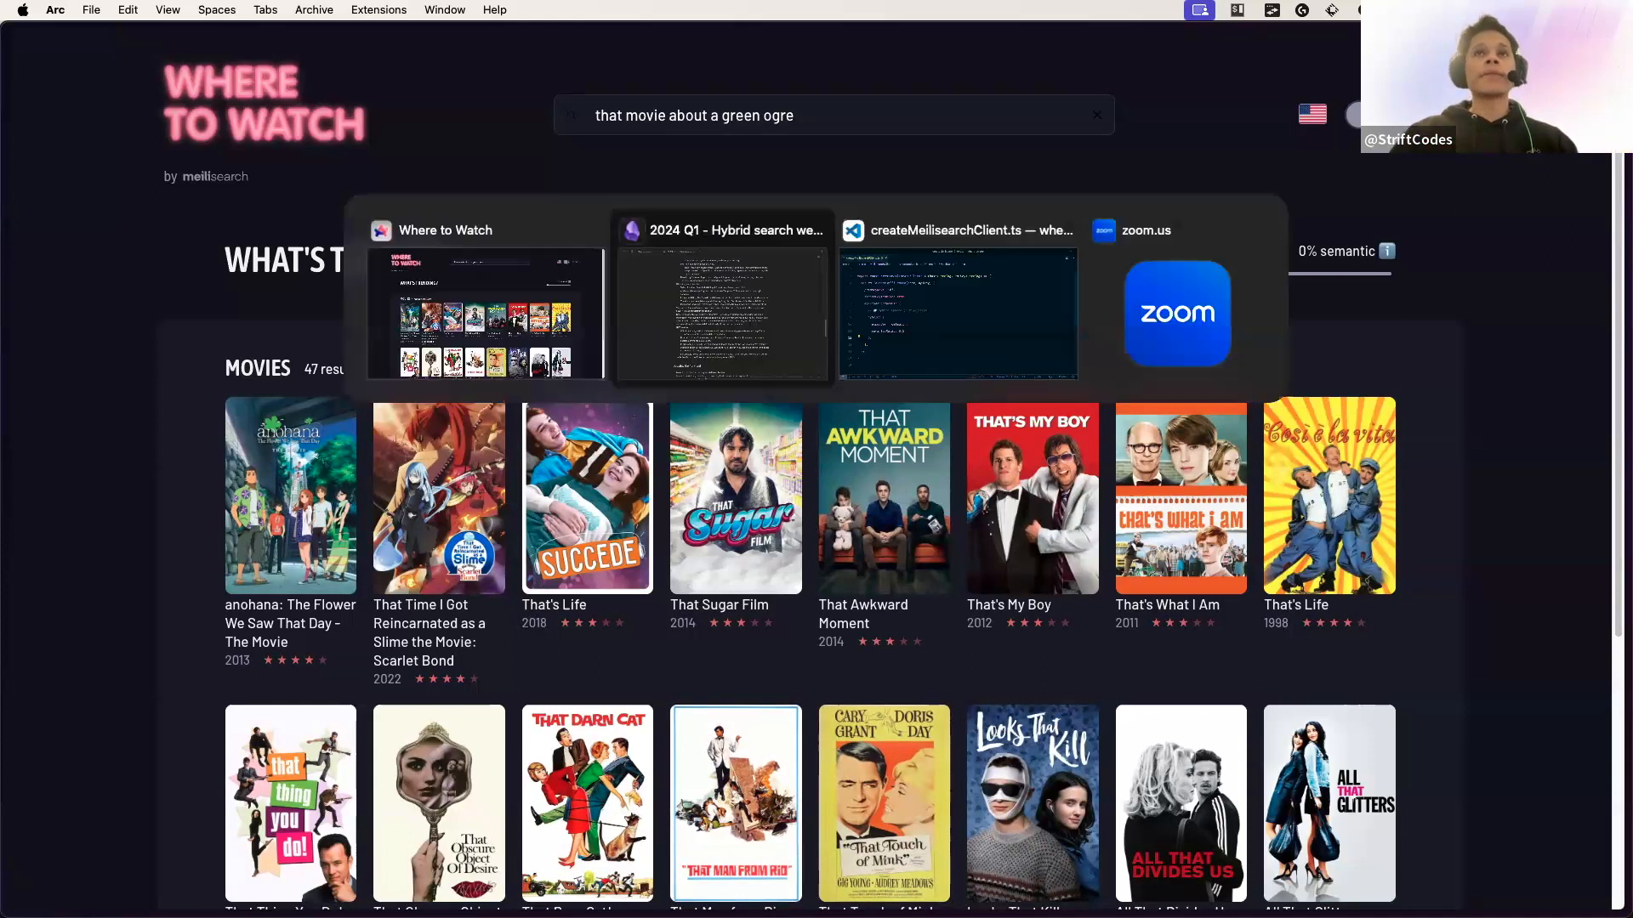
{"action": "key", "text": "super+Tab"}
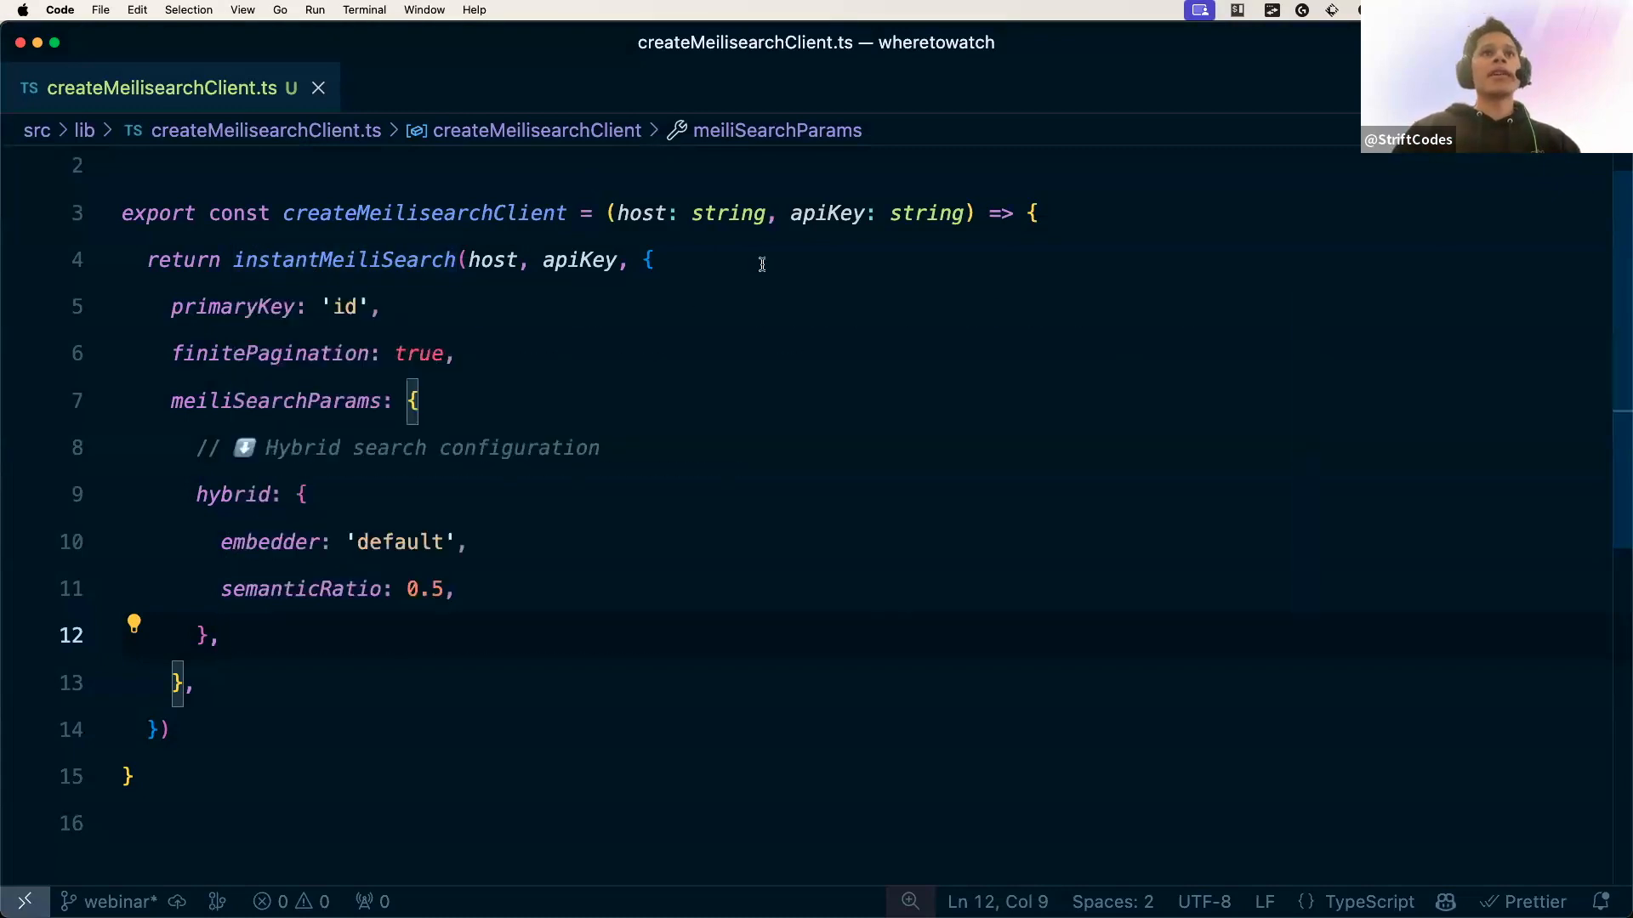
{"action": "left_click", "coordinate": [503, 259]}
{"action": "left_click", "coordinate": [592, 259]}
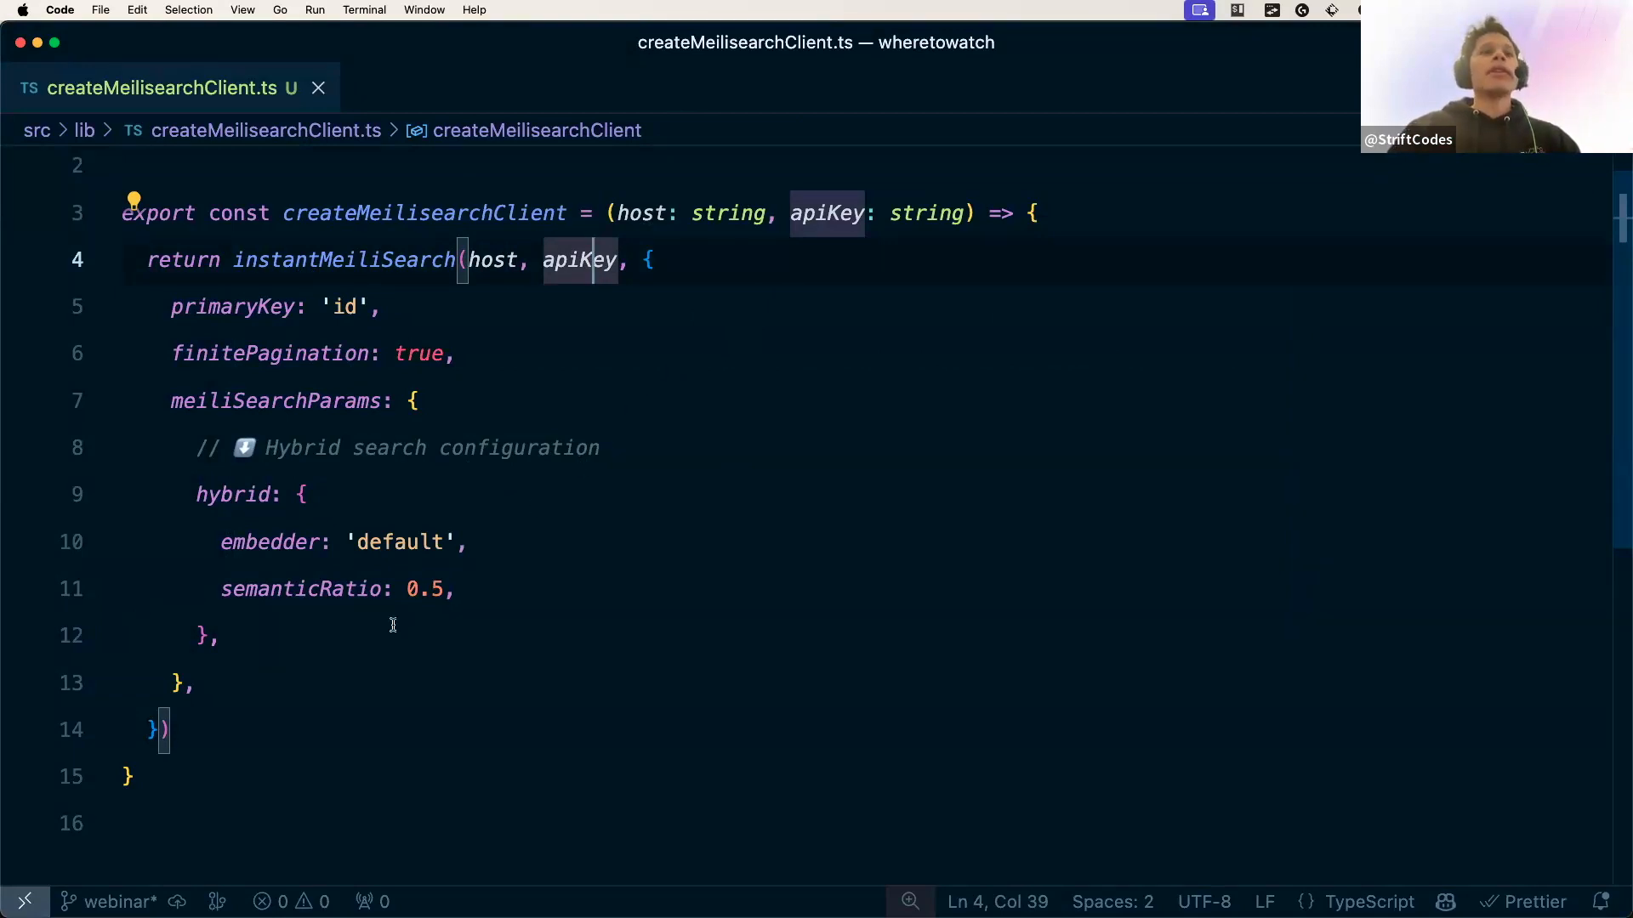
{"action": "left_click_drag", "start_coordinate": [293, 633], "coordinate": [34, 486]}
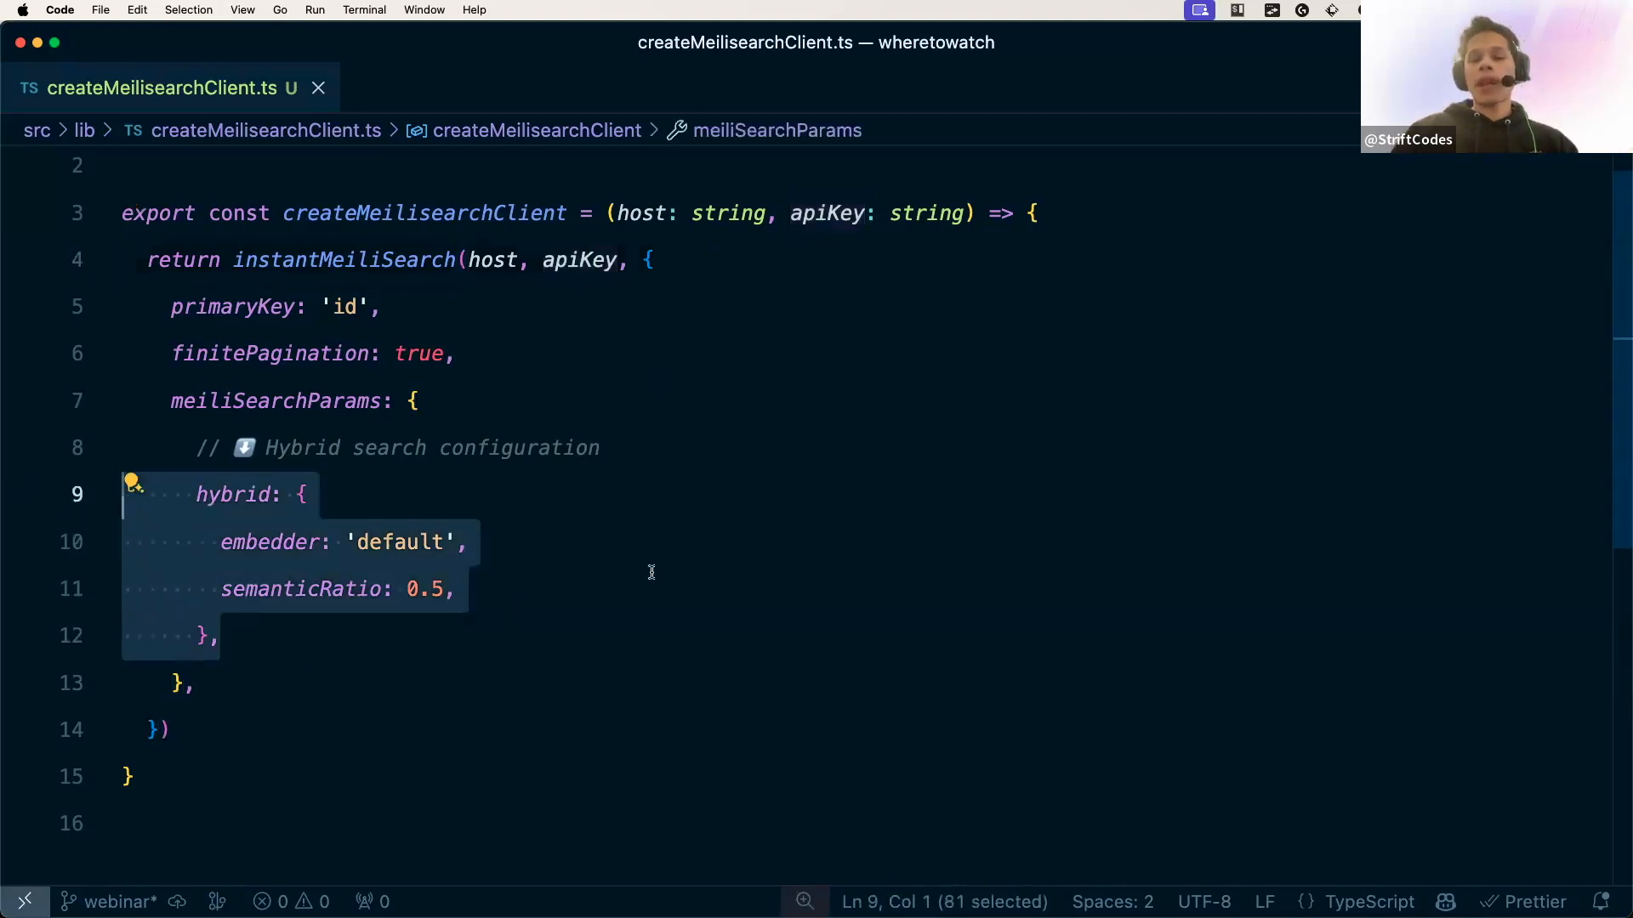
{"action": "left_click", "coordinate": [723, 569]}
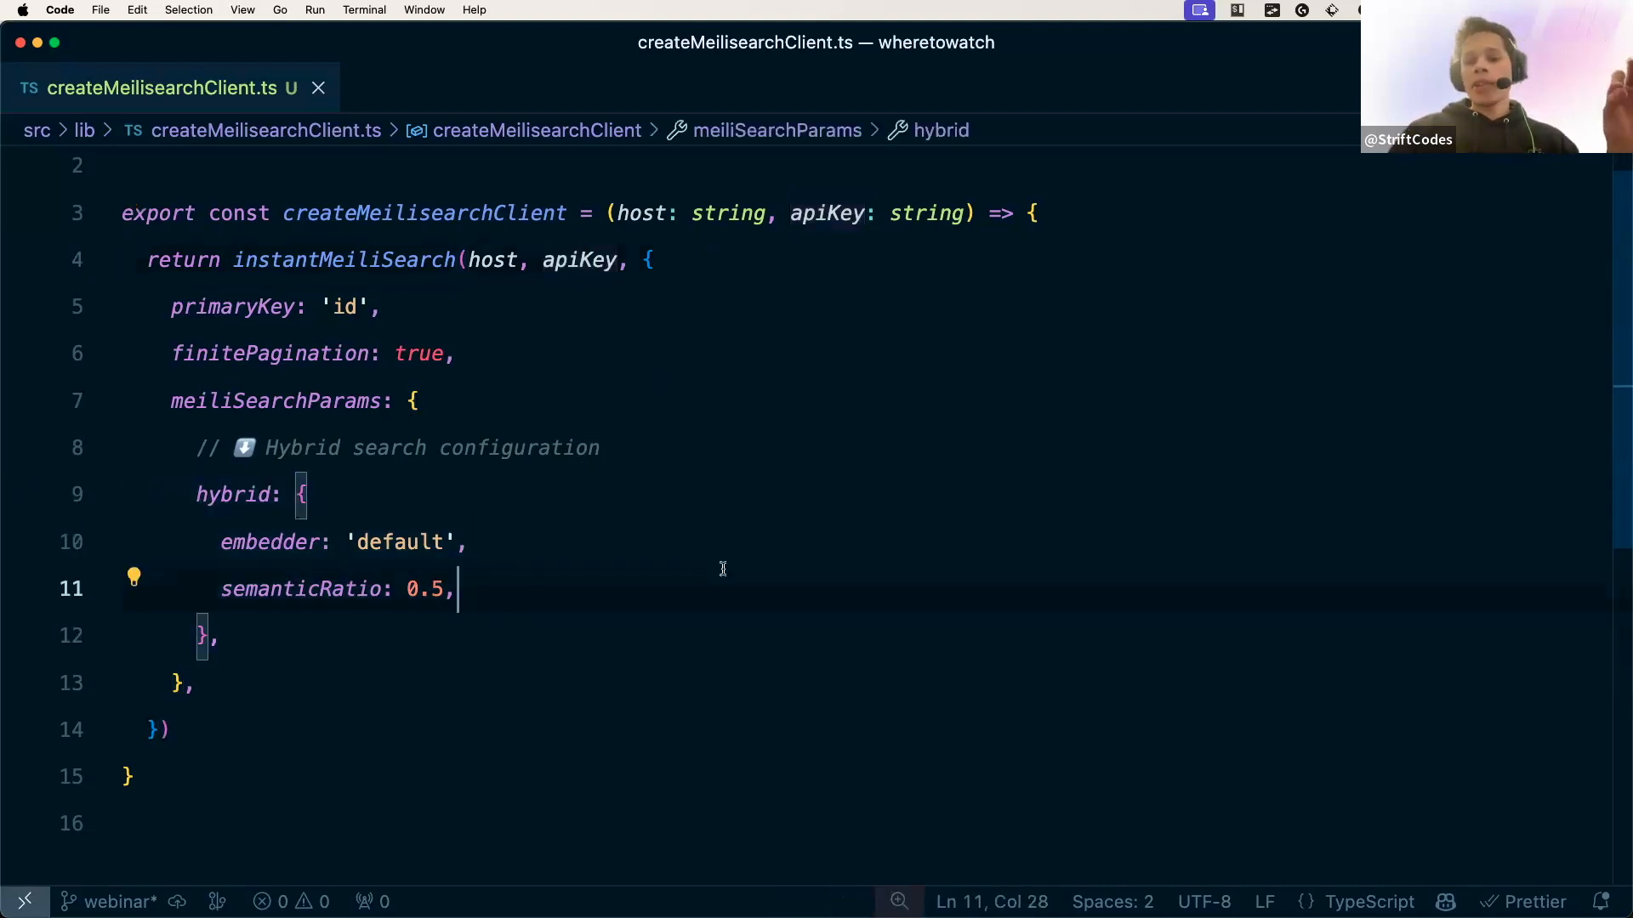
{"action": "left_click", "coordinate": [527, 536]}
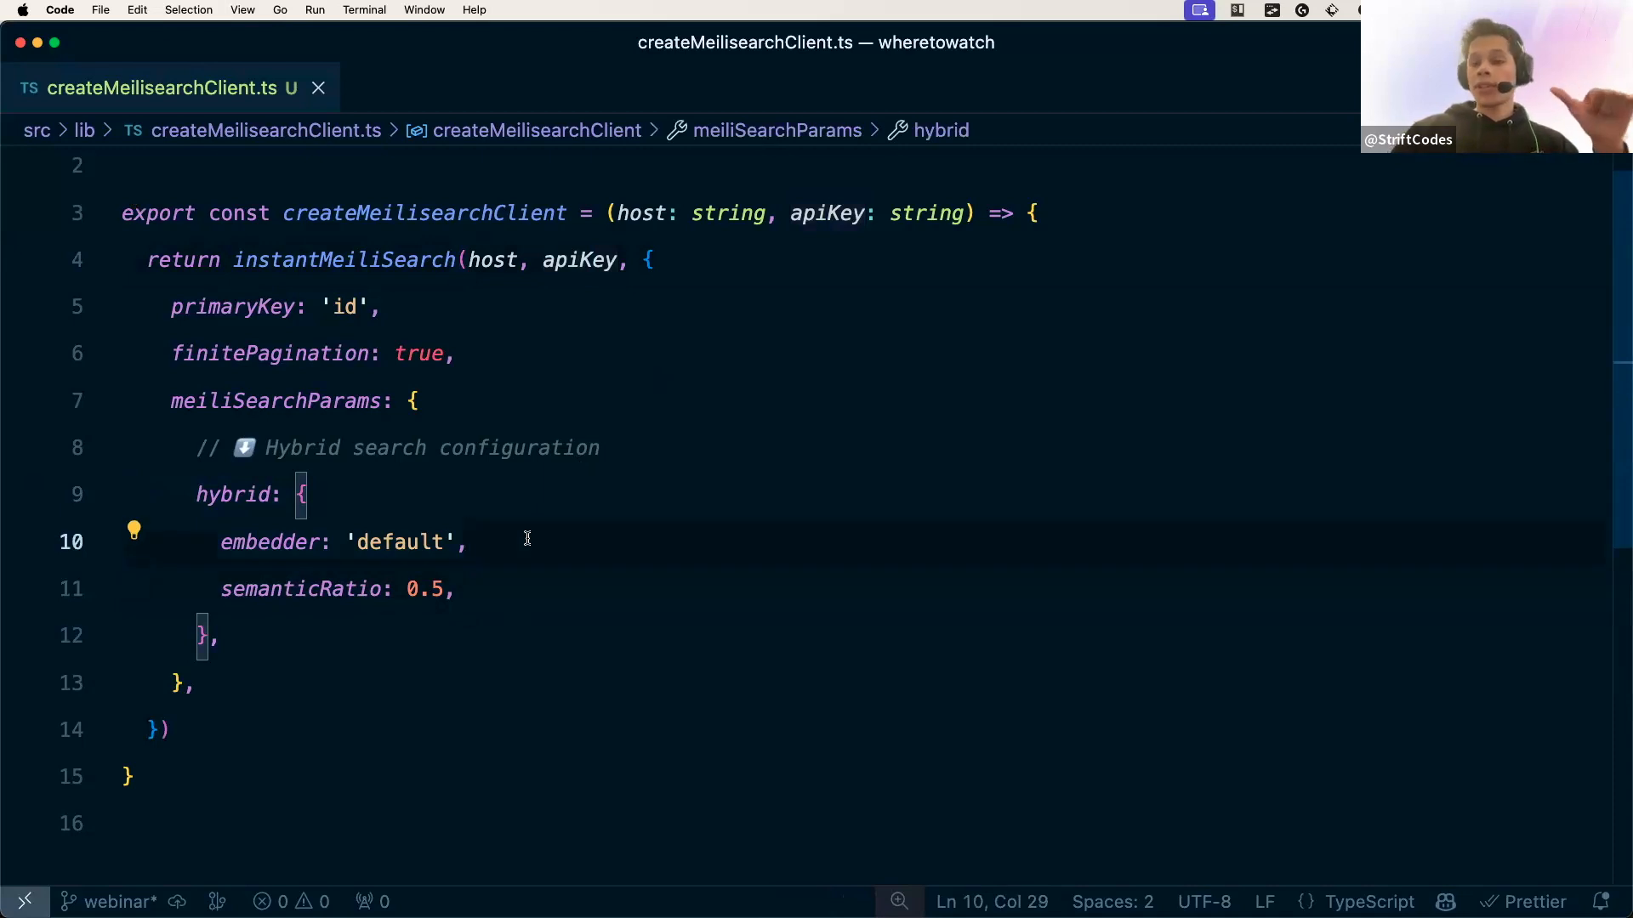
{"action": "left_click", "coordinate": [494, 591]}
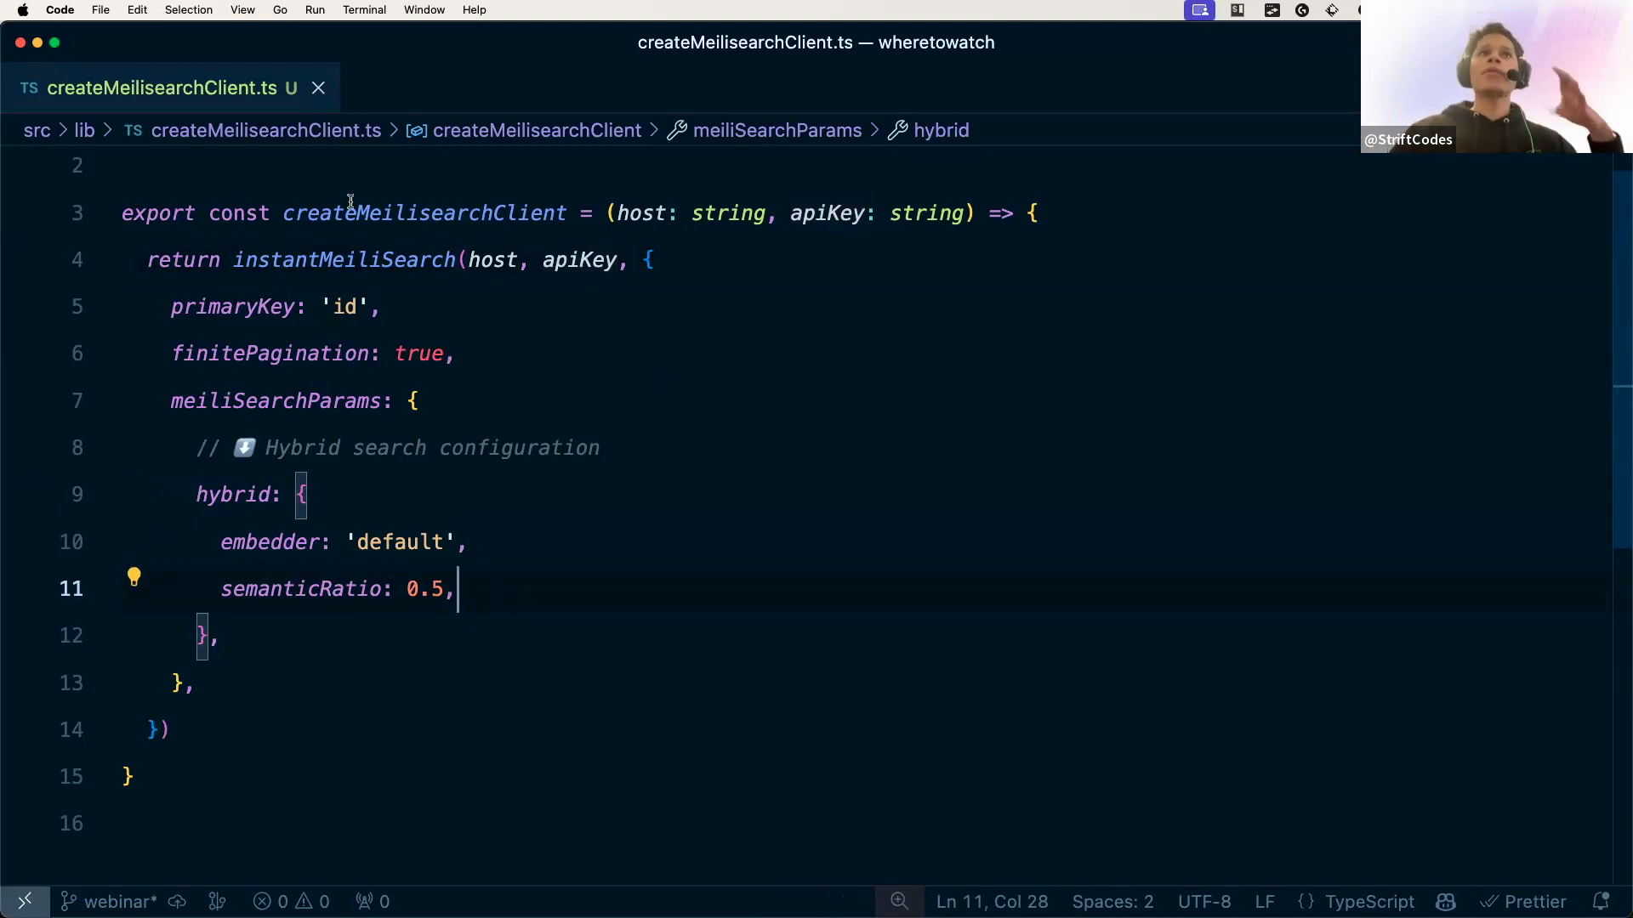
{"action": "mouse_move", "coordinate": [350, 205]}
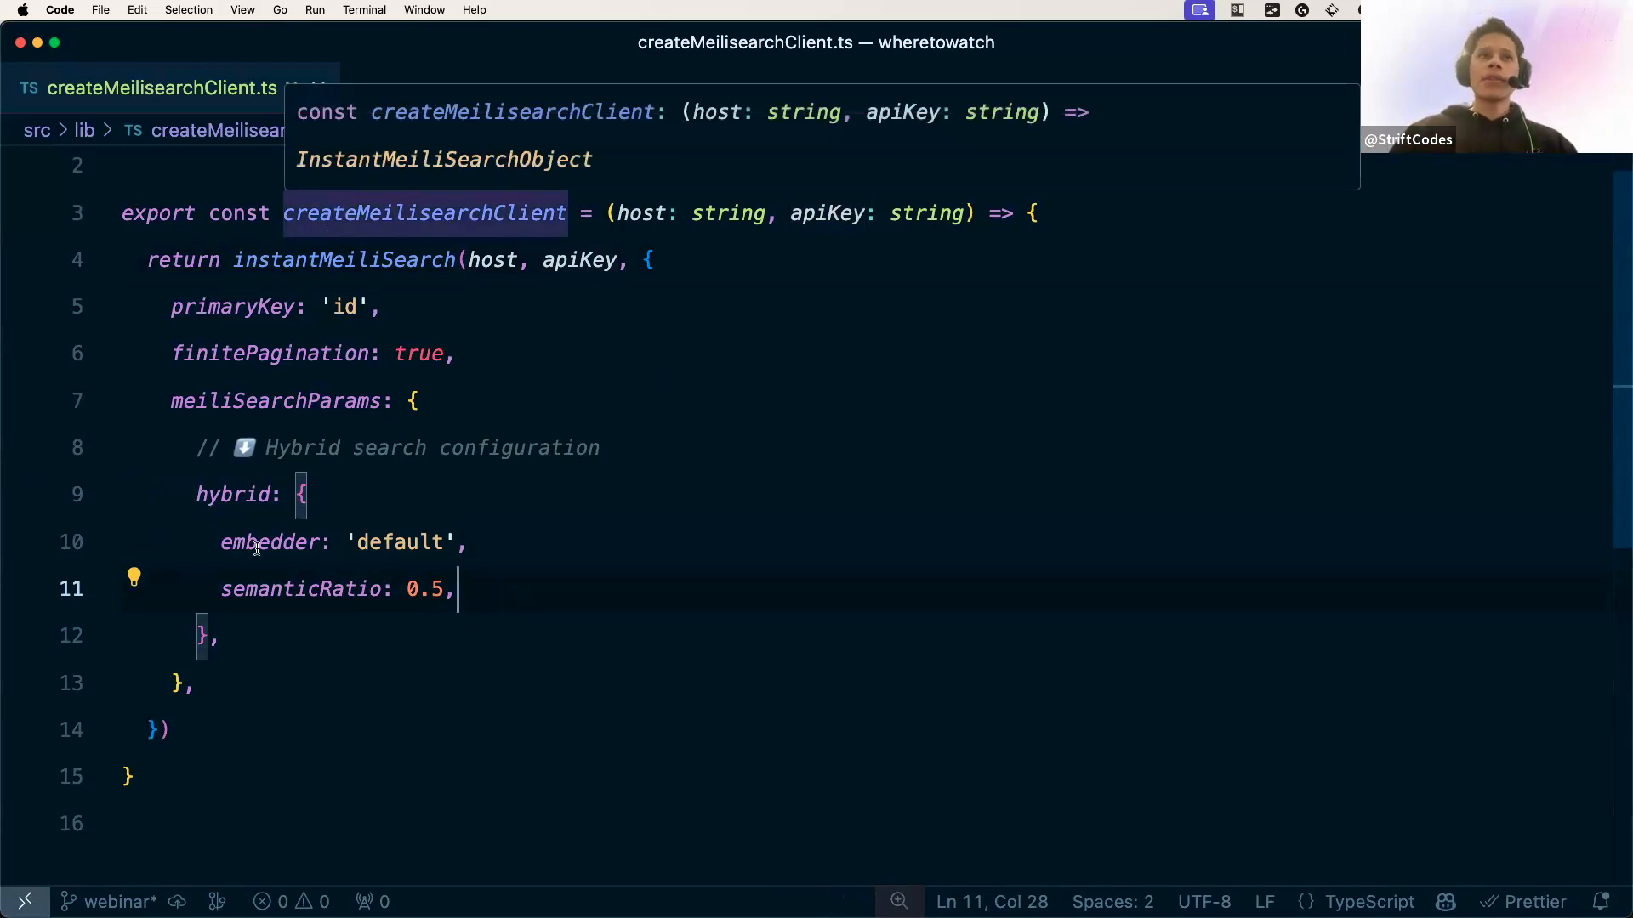
{"action": "left_click", "coordinate": [624, 485]}
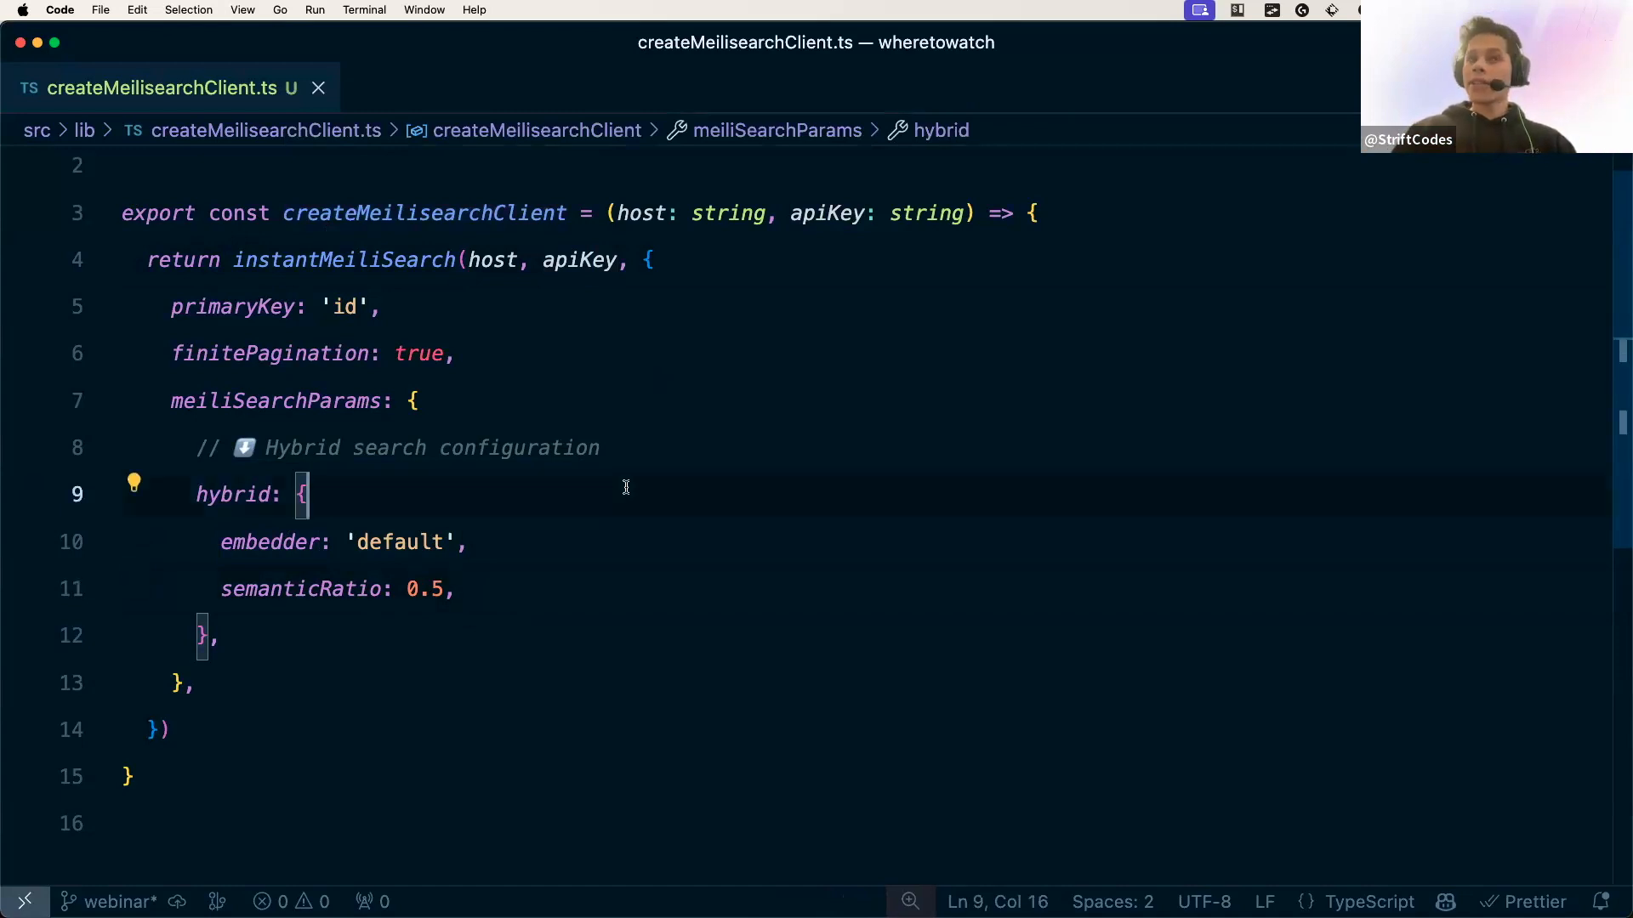
Switch back to the Where to Watch demo and compare results for 'that movie about a green ogre' at 20% and 50% semantic ratio.
{"action": "key", "text": "super+Tab"}
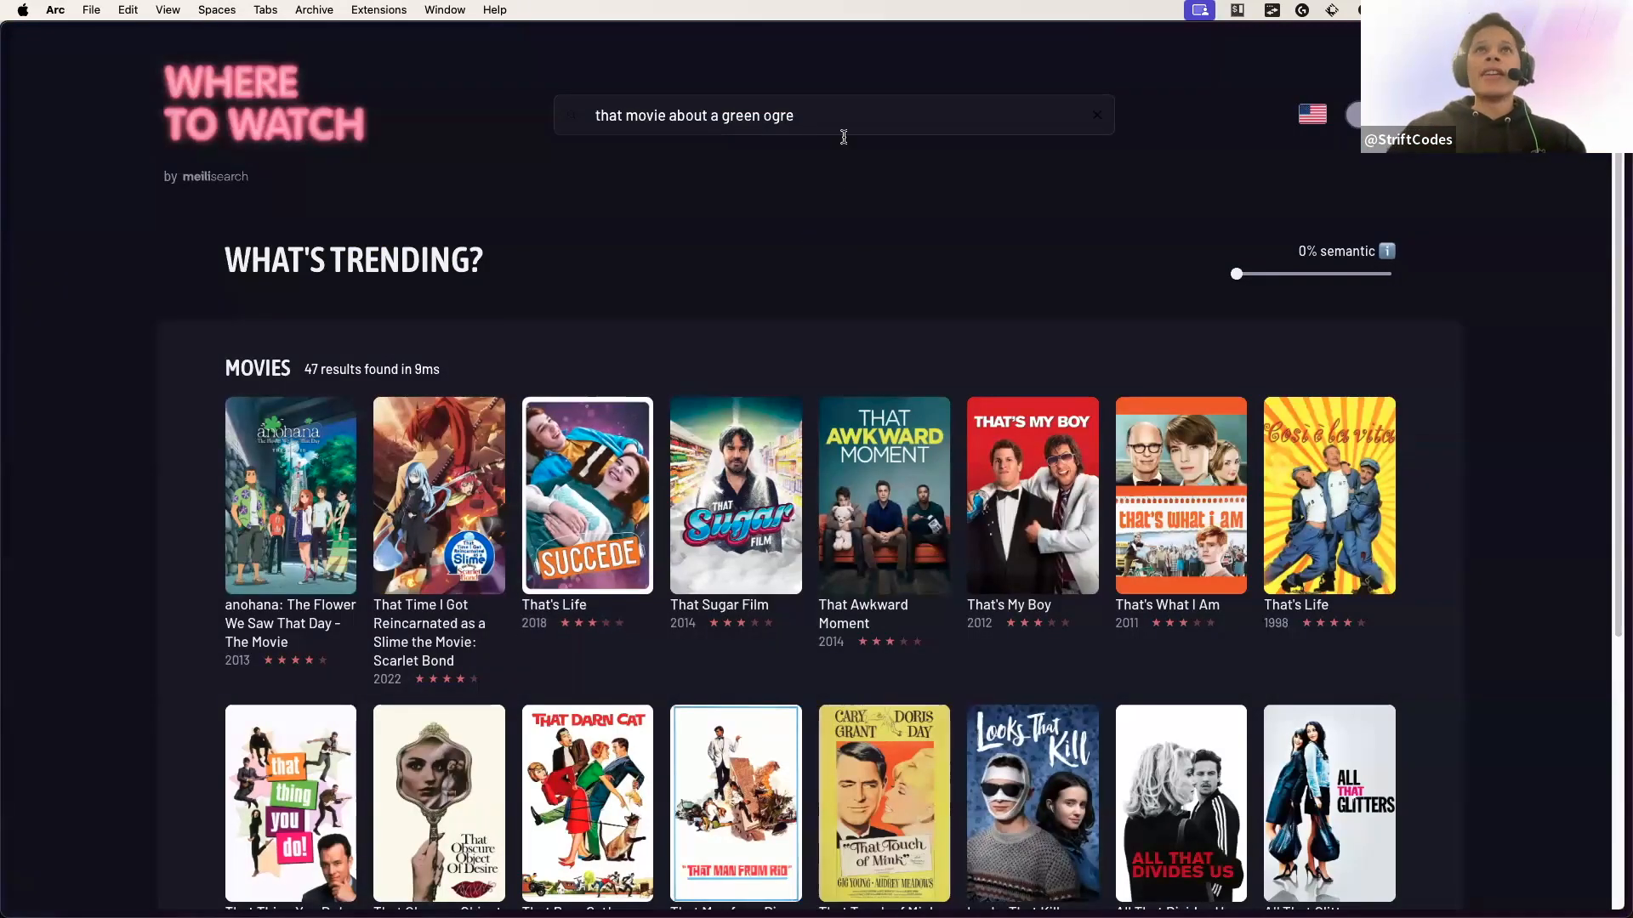
{"action": "key", "text": "super+a"}
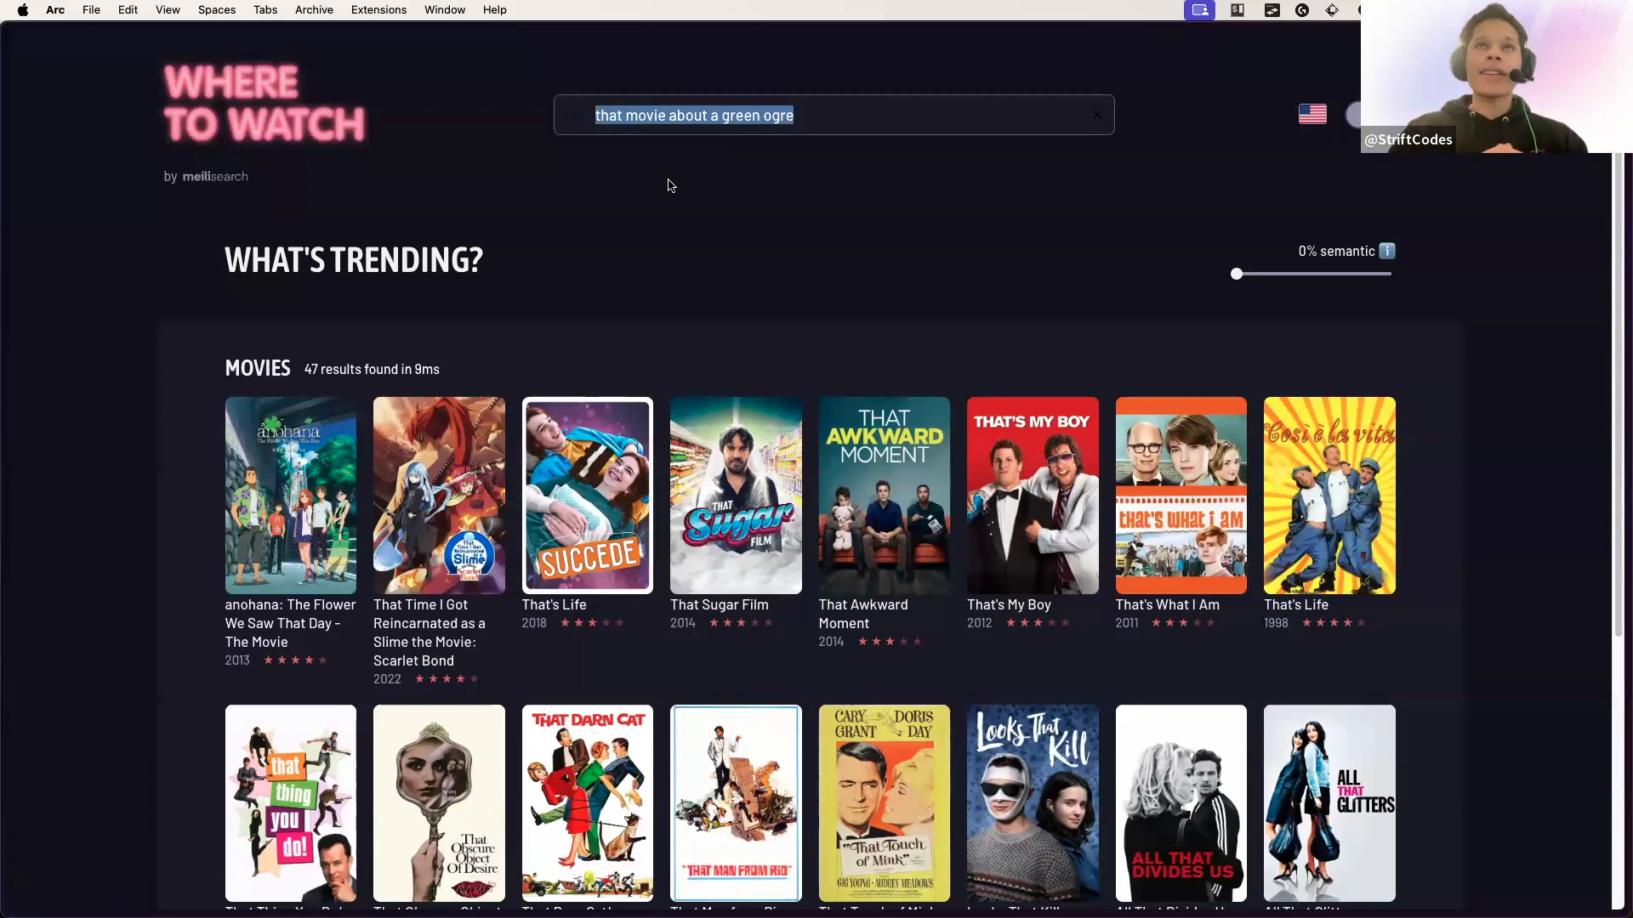
{"action": "left_click", "coordinate": [918, 268]}
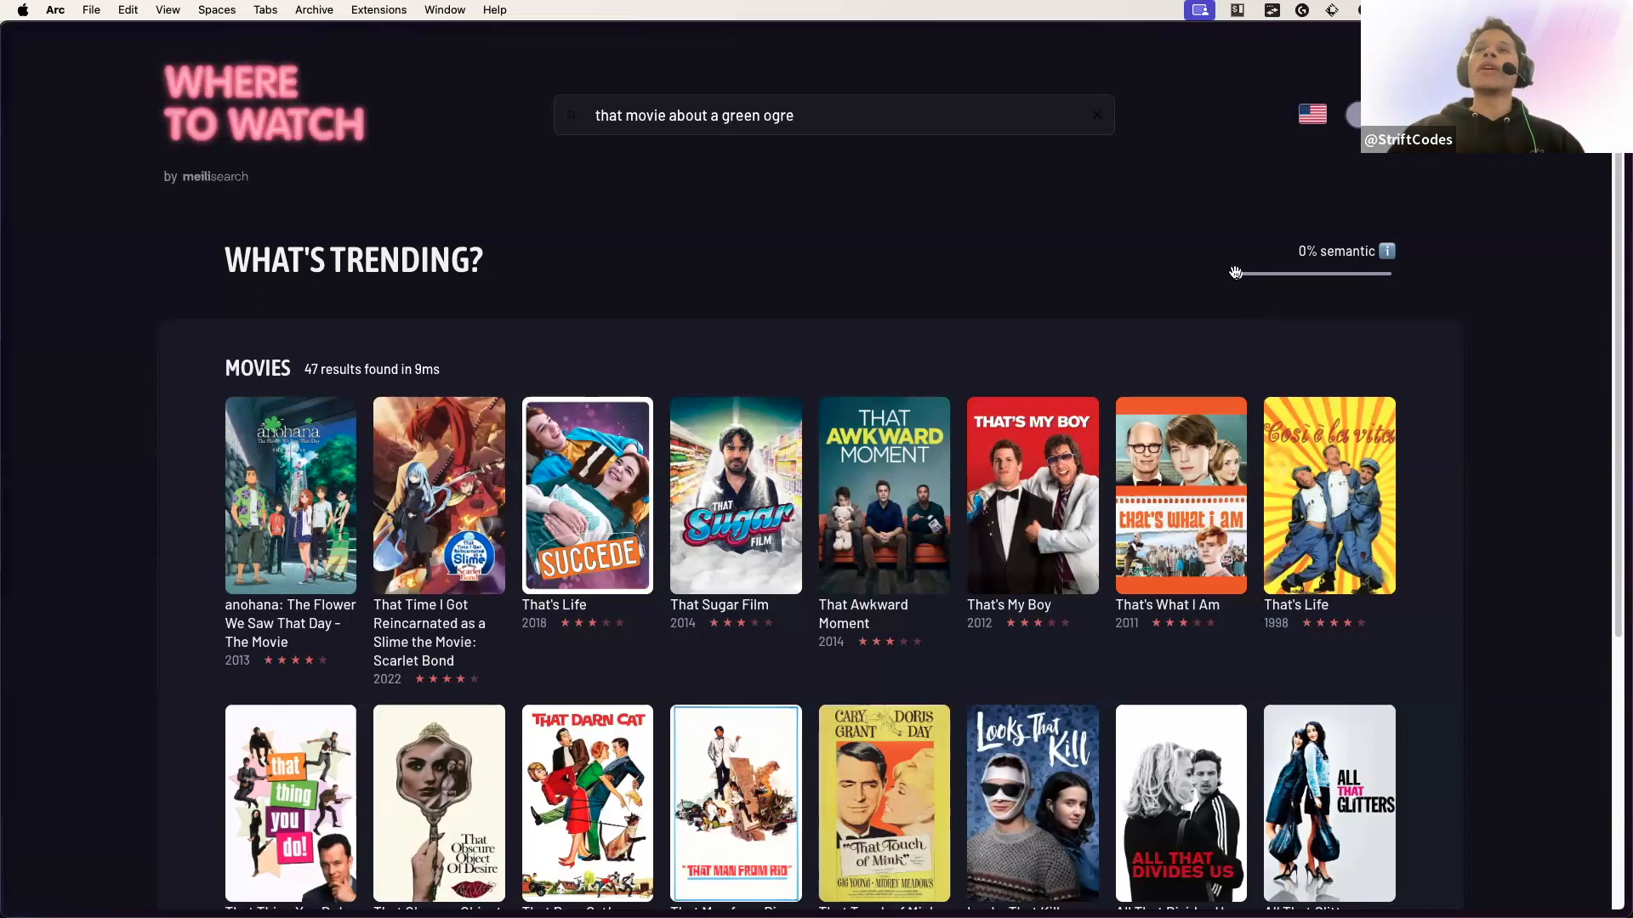
{"action": "left_click_drag", "start_coordinate": [1236, 273], "coordinate": [1268, 272]}
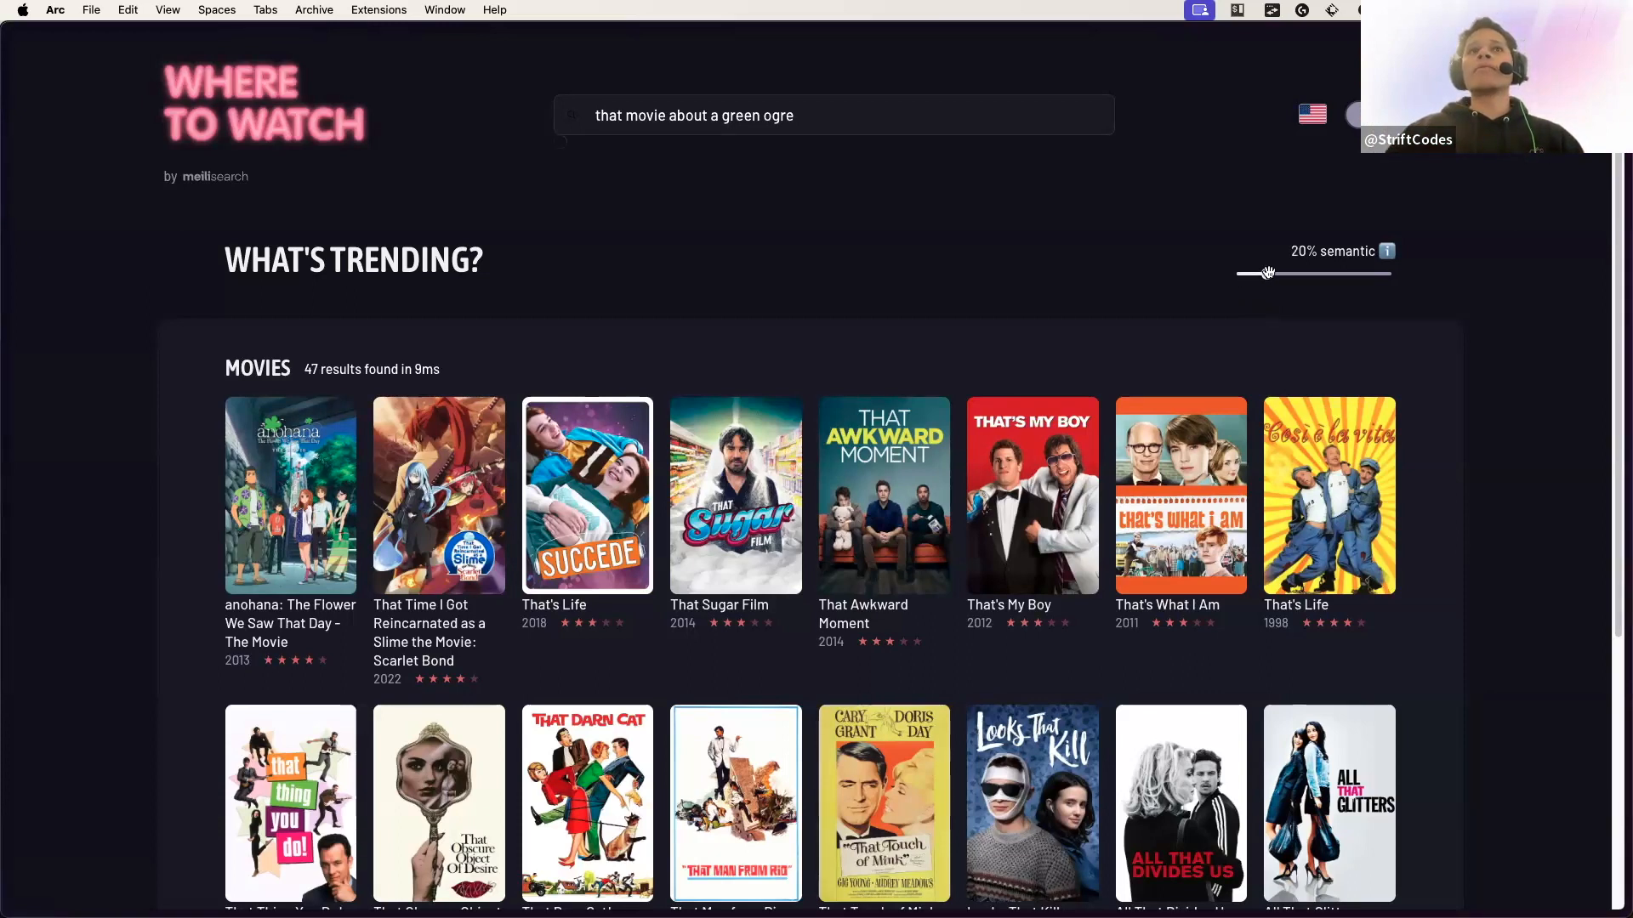
{"action": "left_click", "coordinate": [959, 115]}
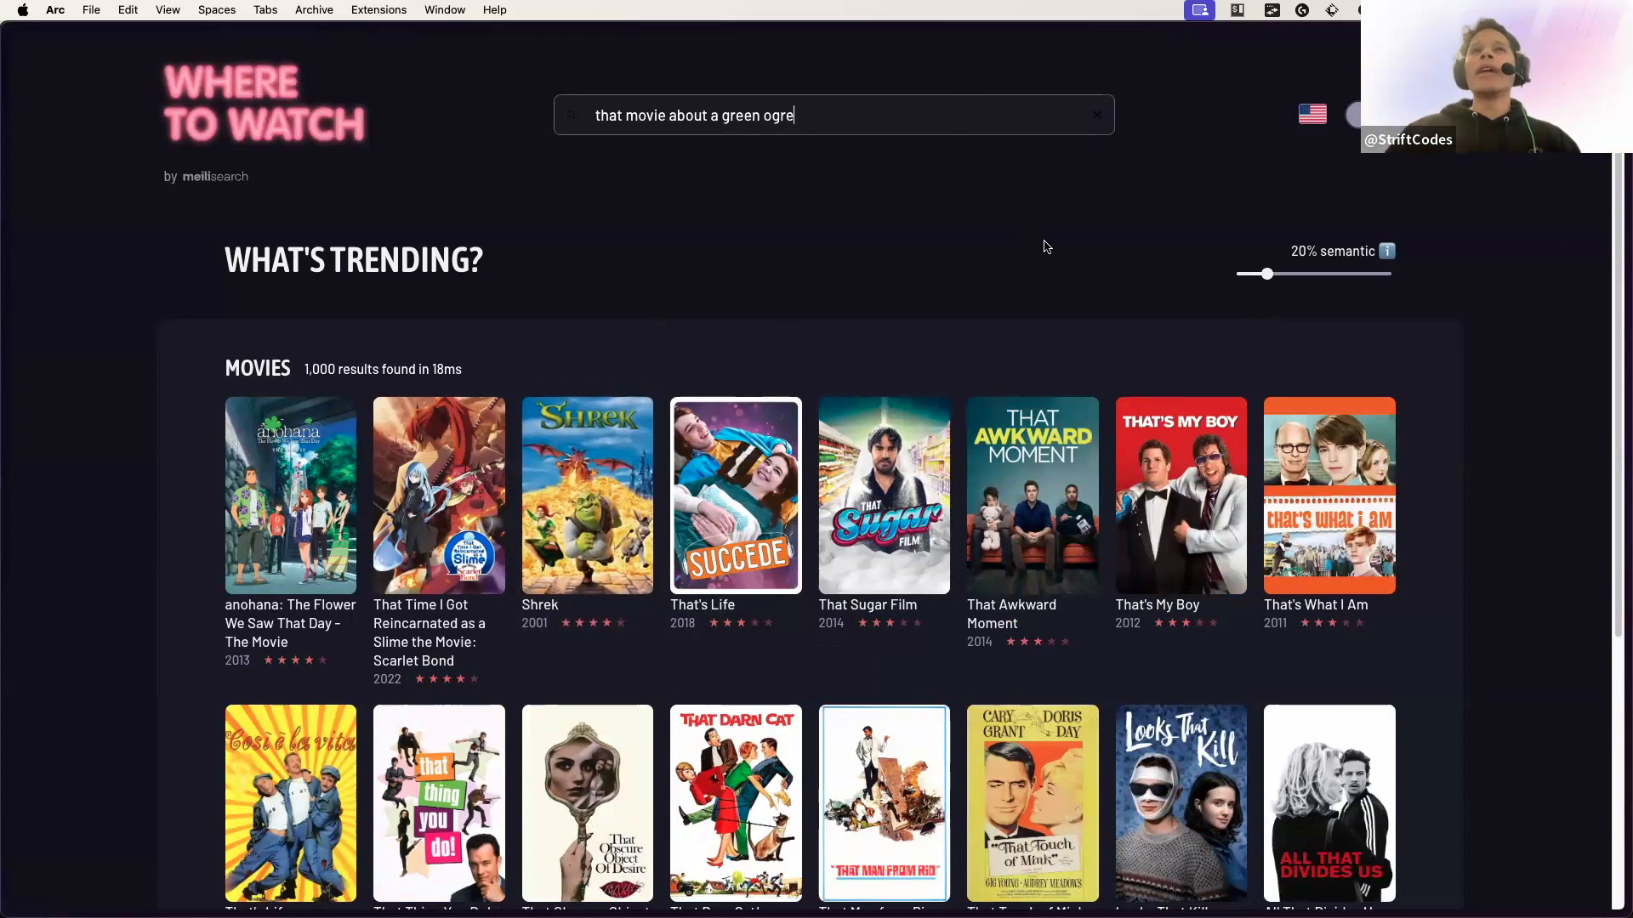
{"action": "left_click_drag", "start_coordinate": [1266, 273], "coordinate": [1314, 273]}
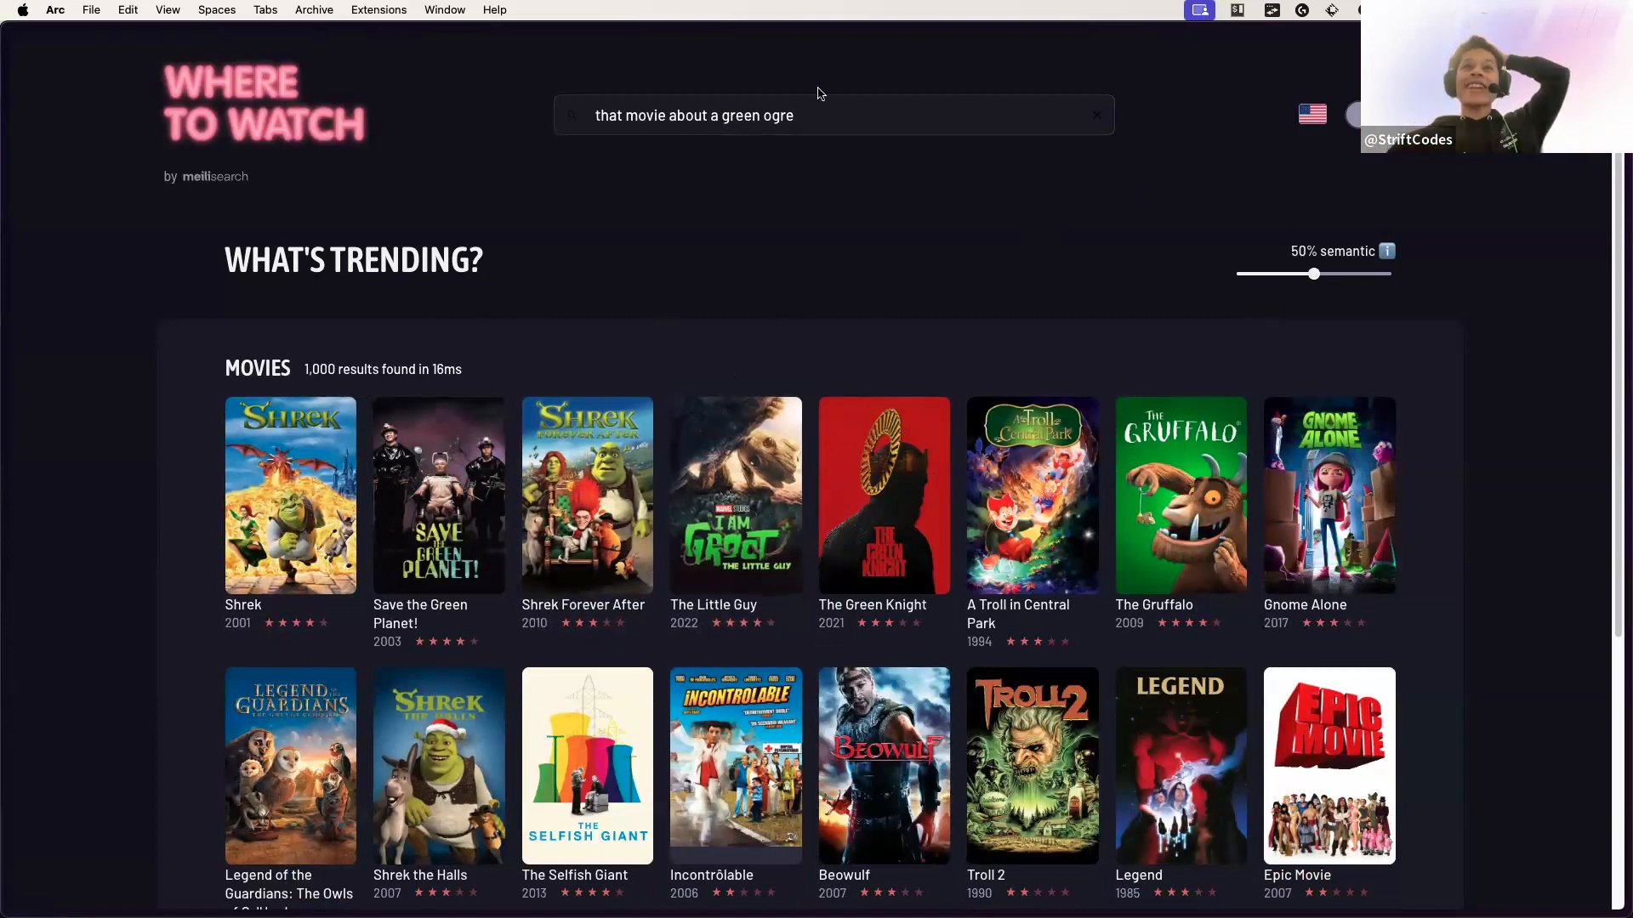
Replace the movie query with 'star wars first released' to search at the 50% semantic ratio.
{"action": "left_click_drag", "start_coordinate": [816, 112], "coordinate": [554, 121]}
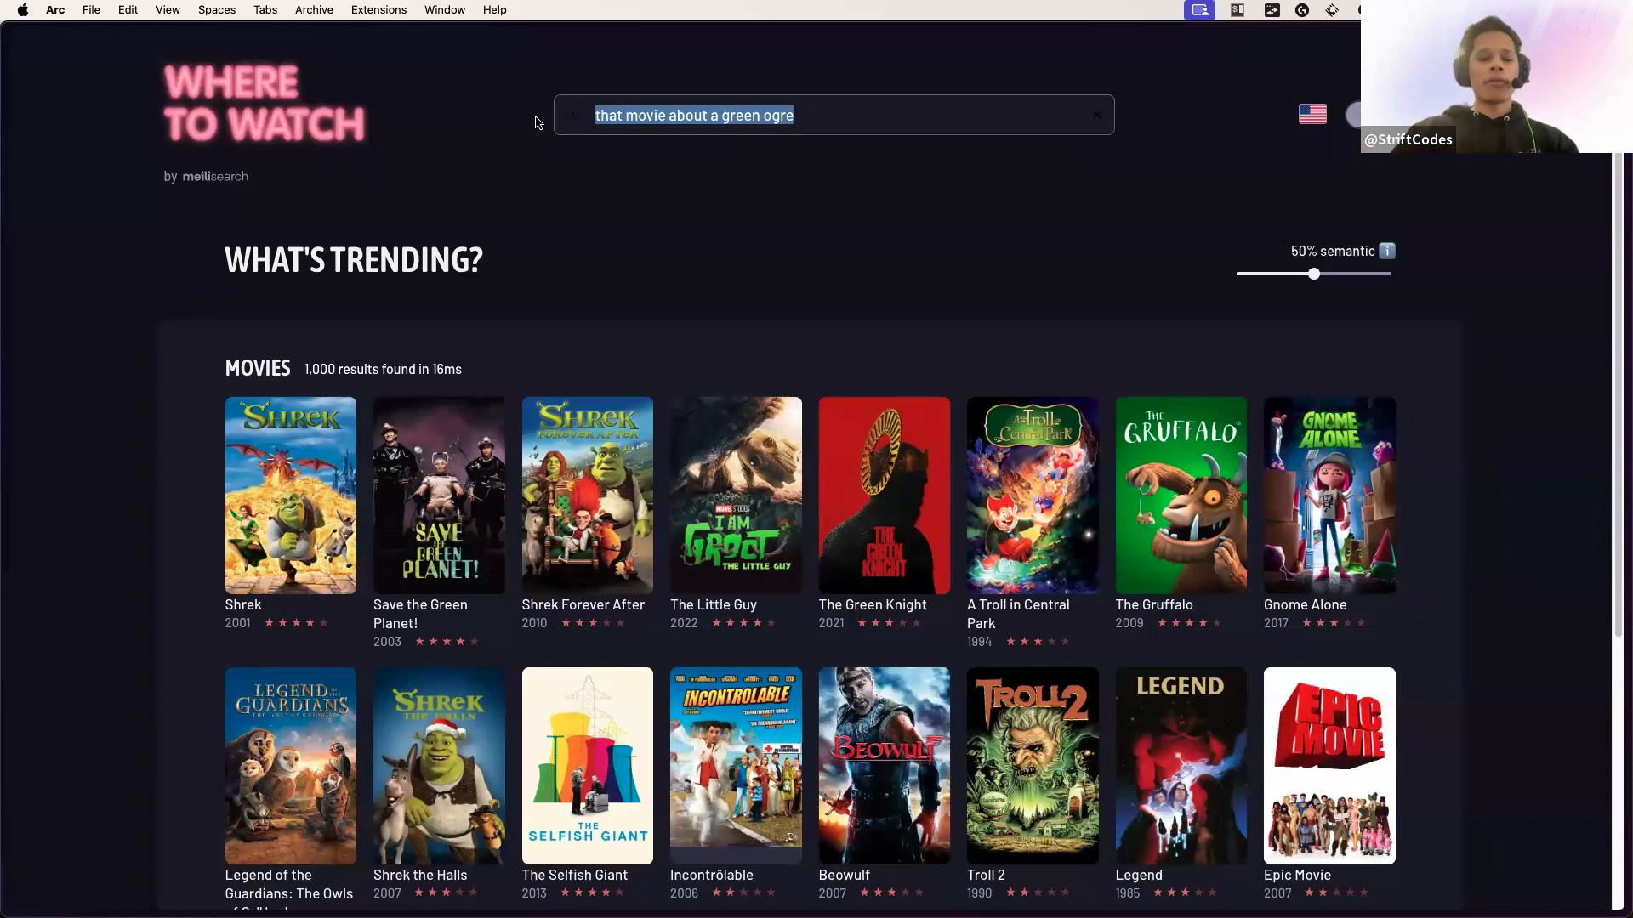
{"action": "type", "text": "star wars "}
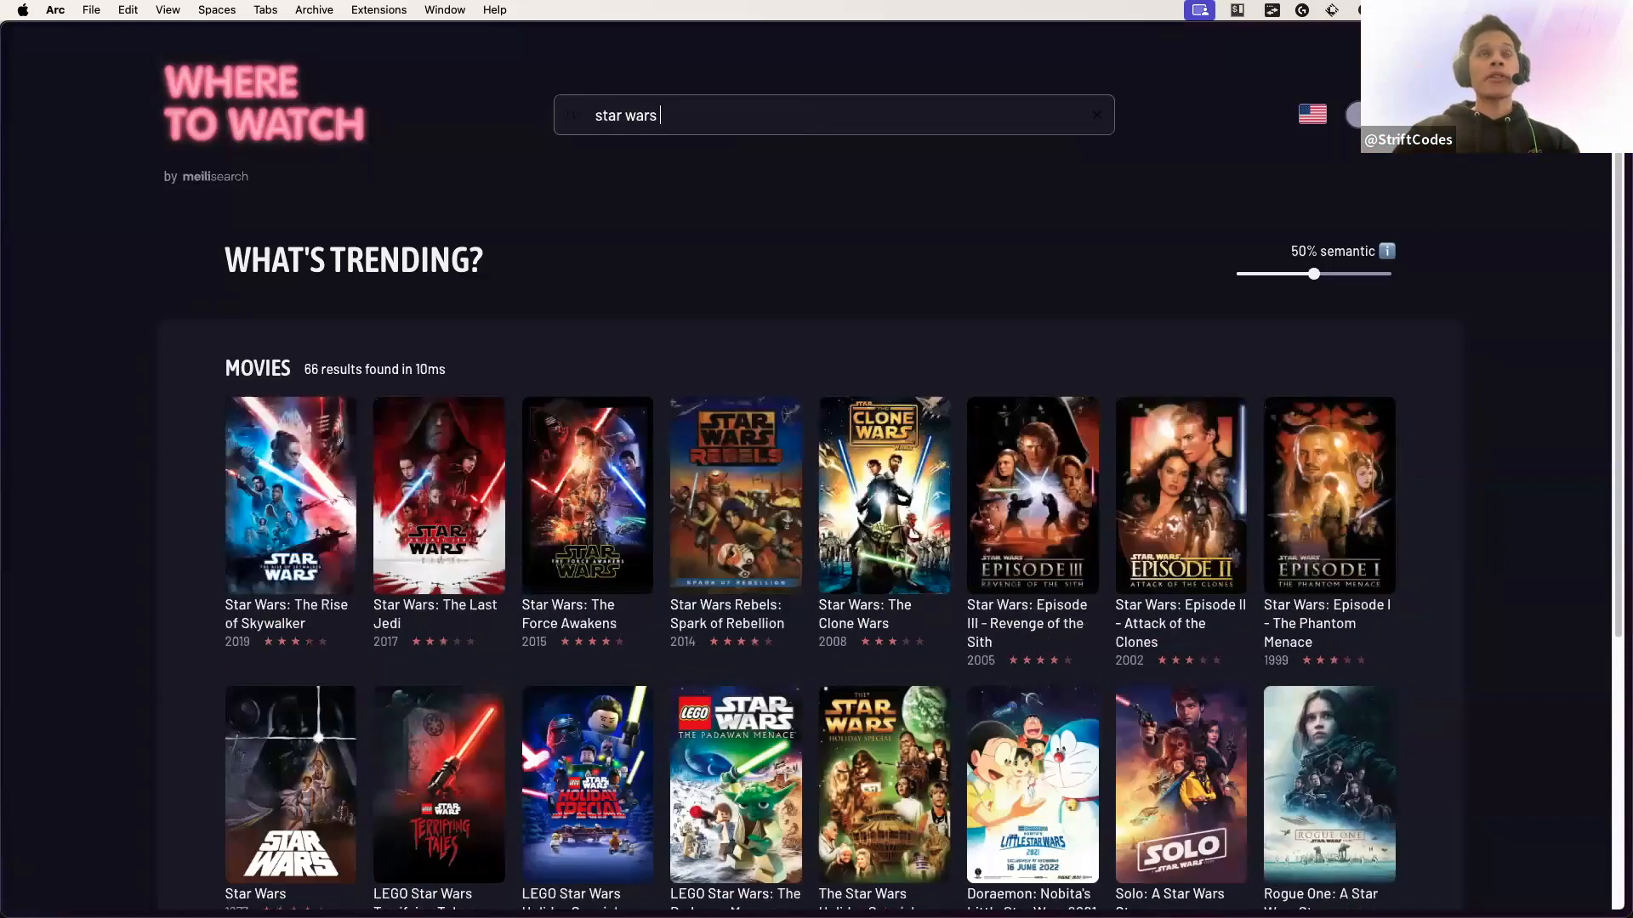
{"action": "type", "text": "first released"}
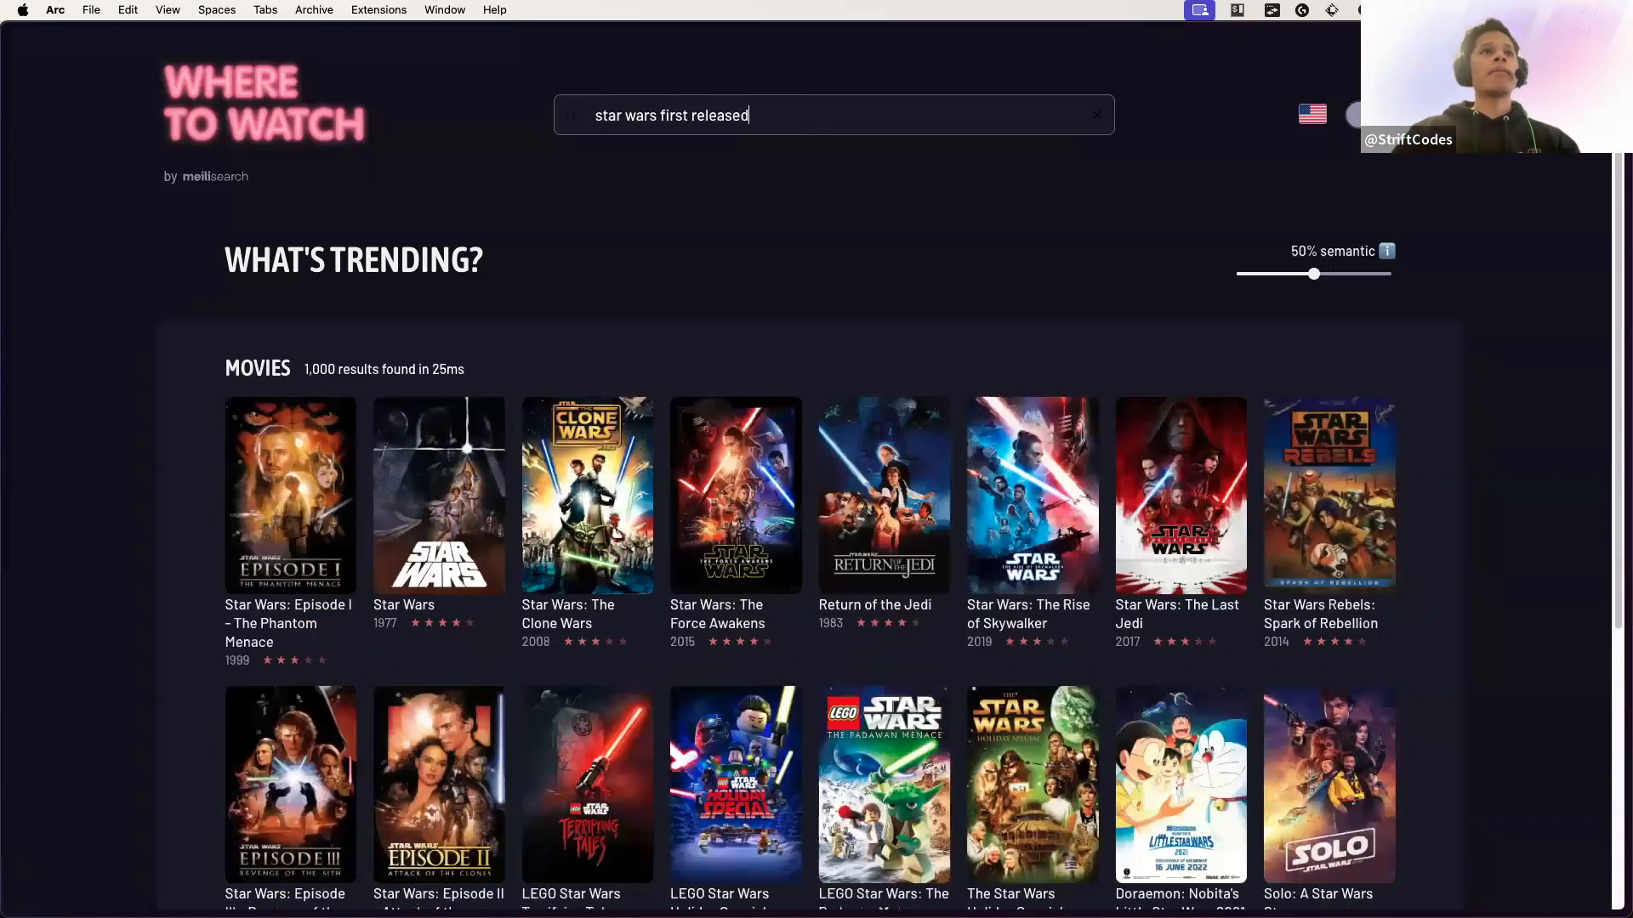
Change the end of the query so the movie search reads 'star wars first movie'.
{"action": "type", "text": " movie"}
{"action": "key", "text": "BackSpace"}
{"action": "key", "text": "BackSpace"}
{"action": "key", "text": "BackSpace"}
{"action": "key", "text": "BackSpace"}
{"action": "key", "text": "BackSpace"}
{"action": "key", "text": "BackSpace"}
{"action": "key", "text": "BackSpace"}
{"action": "key", "text": "BackSpace"}
{"action": "key", "text": "BackSpace"}
{"action": "key", "text": "BackSpace"}
{"action": "key", "text": "BackSpace"}
{"action": "key", "text": "BackSpace"}
{"action": "key", "text": "BackSpace"}
{"action": "key", "text": "BackSpace"}
{"action": "type", "text": "movie"}
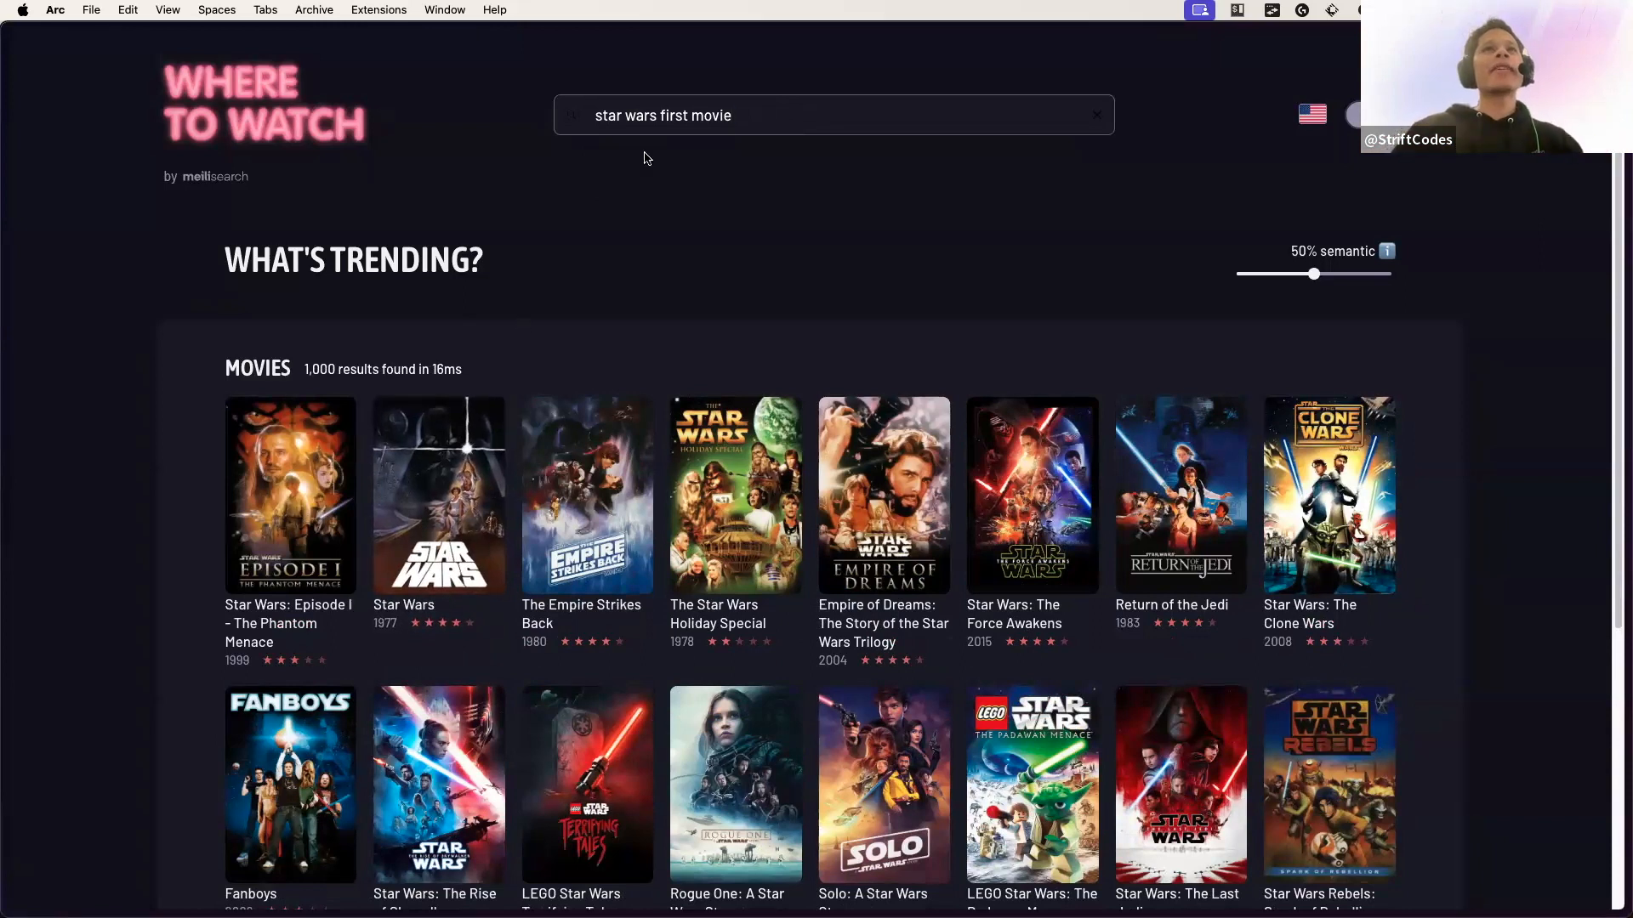
Raise the semantic ratio to 70% and search the movies for 'star wars first released'.
{"action": "key", "text": "super+a"}
{"action": "left_click_drag", "start_coordinate": [1314, 274], "coordinate": [1342, 272]}
{"action": "left_click", "coordinate": [776, 117]}
{"action": "key", "text": "super+a"}
{"action": "type", "text": "star war"}
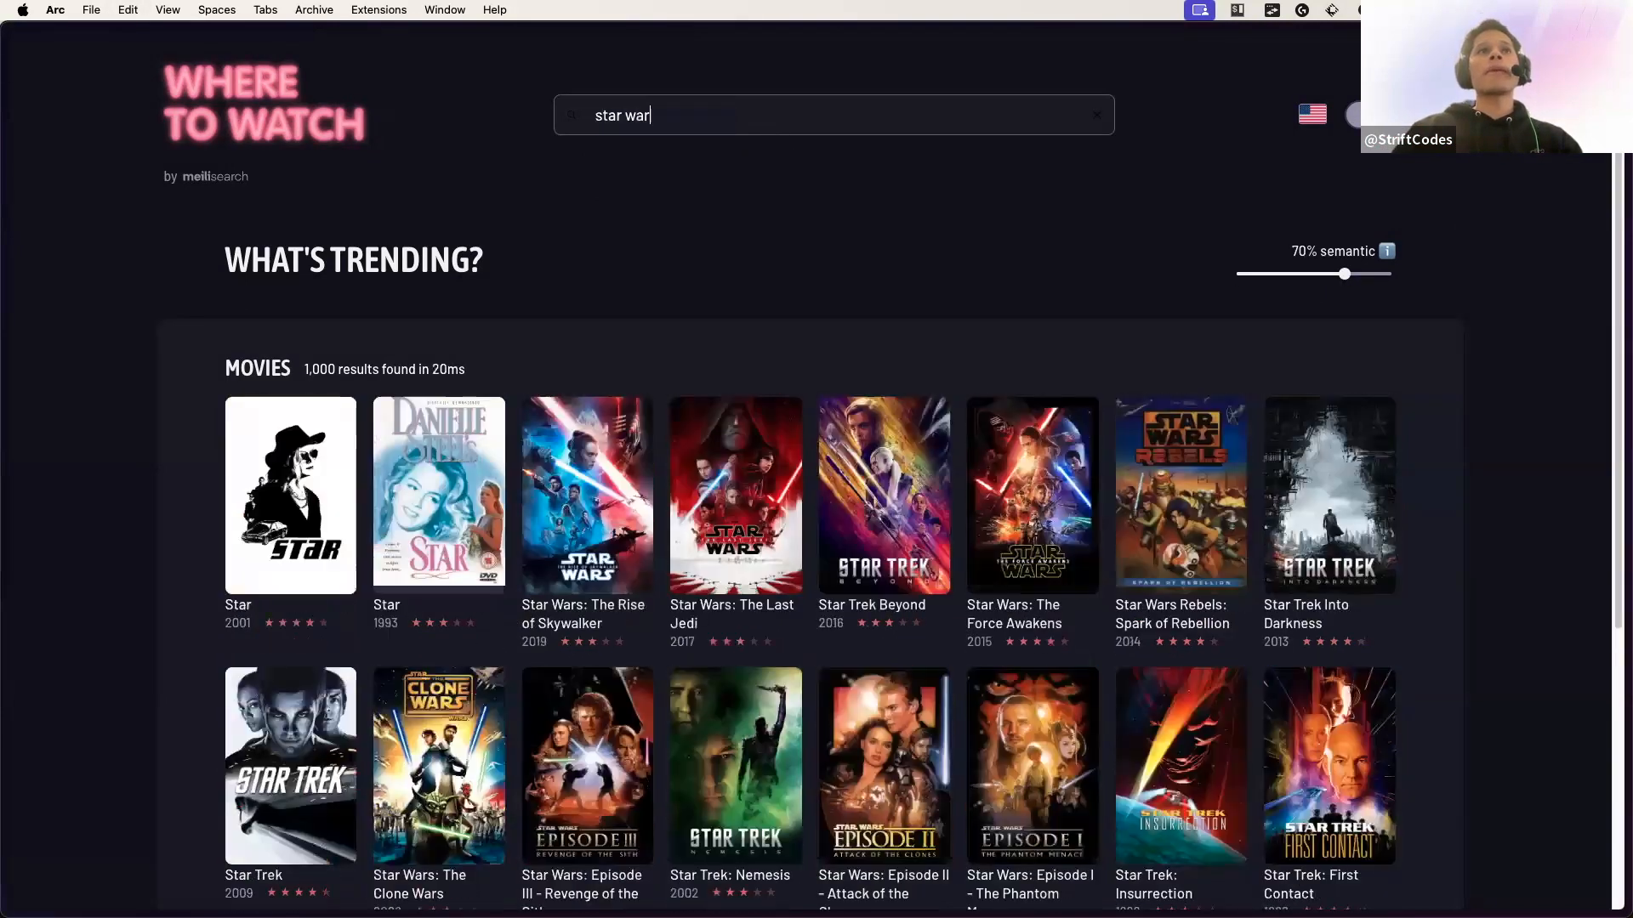
{"action": "type", "text": "s fi"}
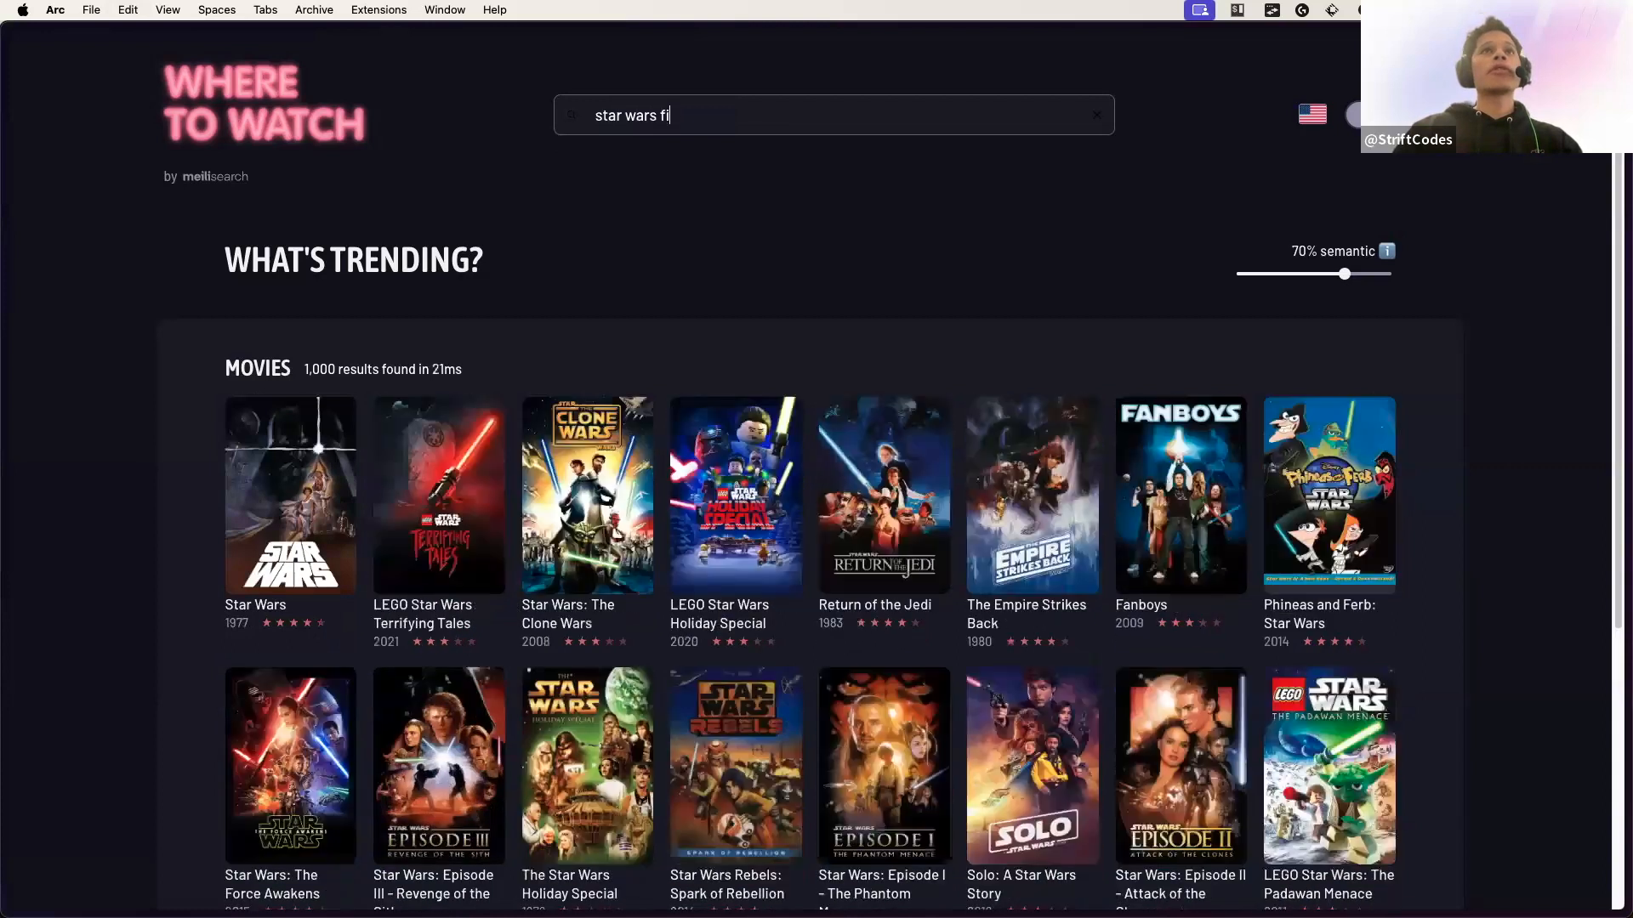
{"action": "type", "text": "rst released"}
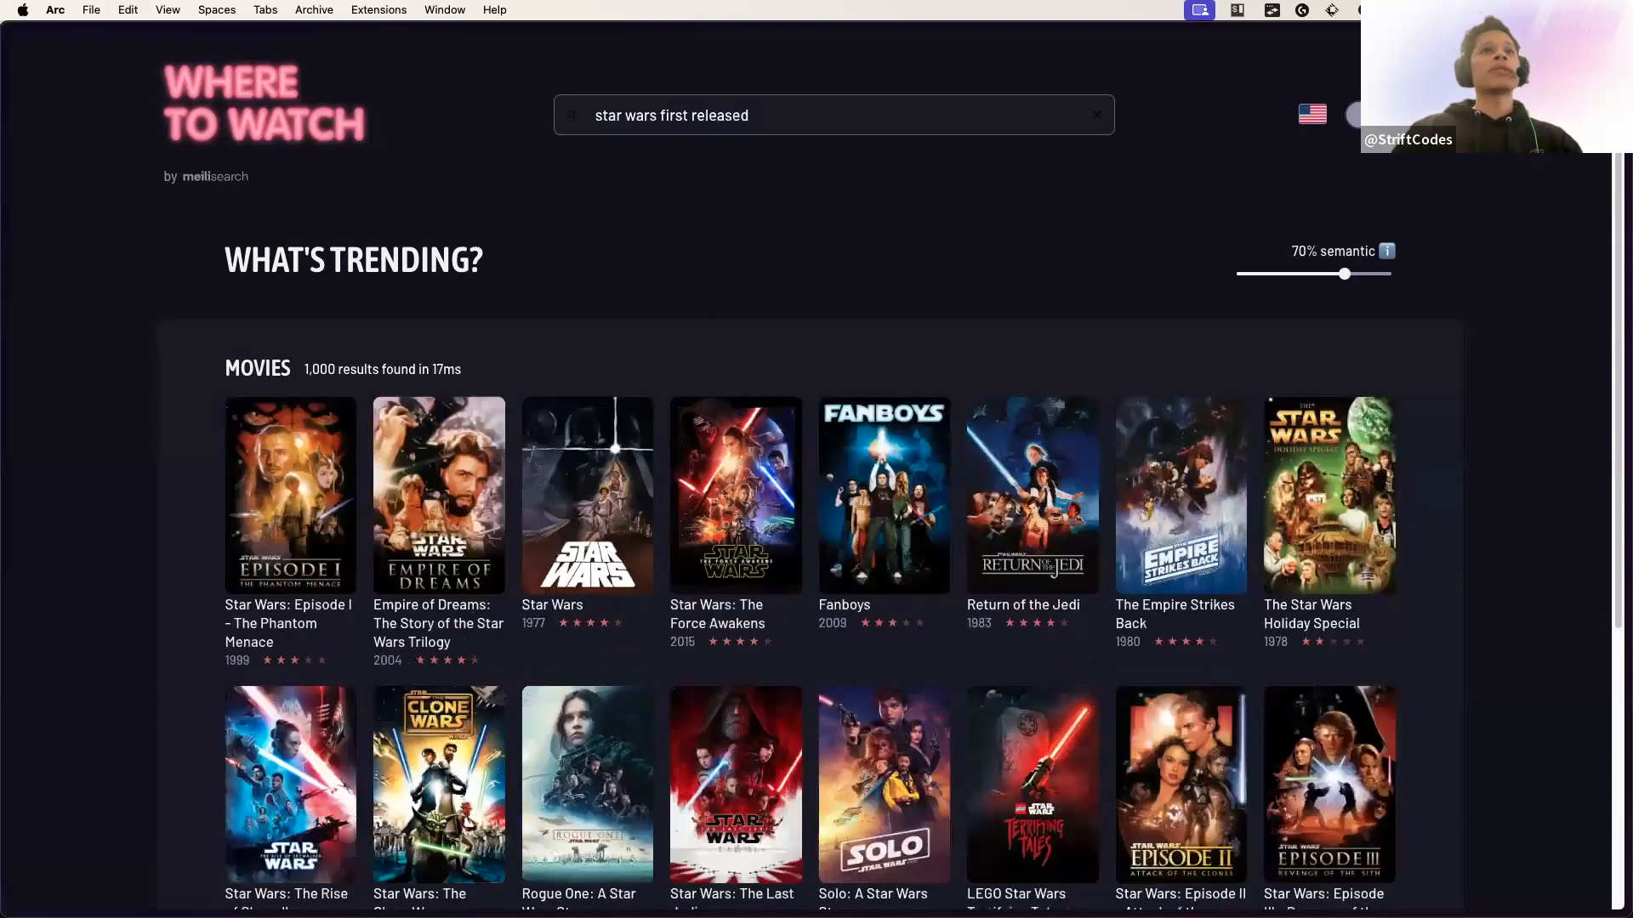
Clear the movie query and search for 'star wars first episo', correcting the misspelled last word.
{"action": "key", "text": "super+a"}
{"action": "key", "text": "BackSpace"}
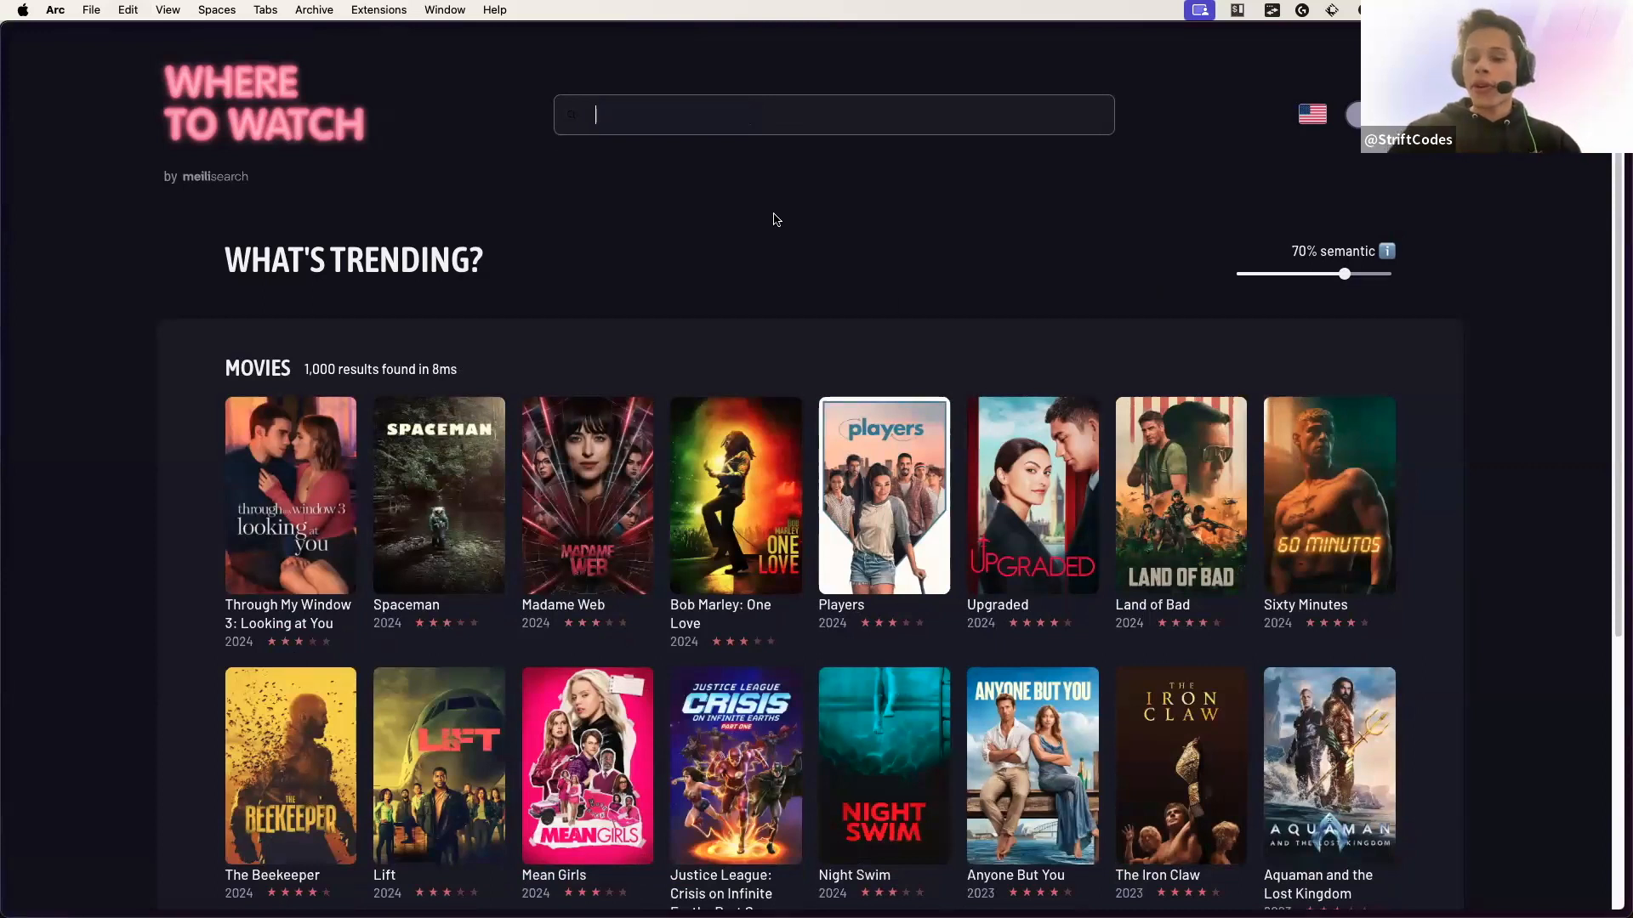
{"action": "type", "text": "star w"}
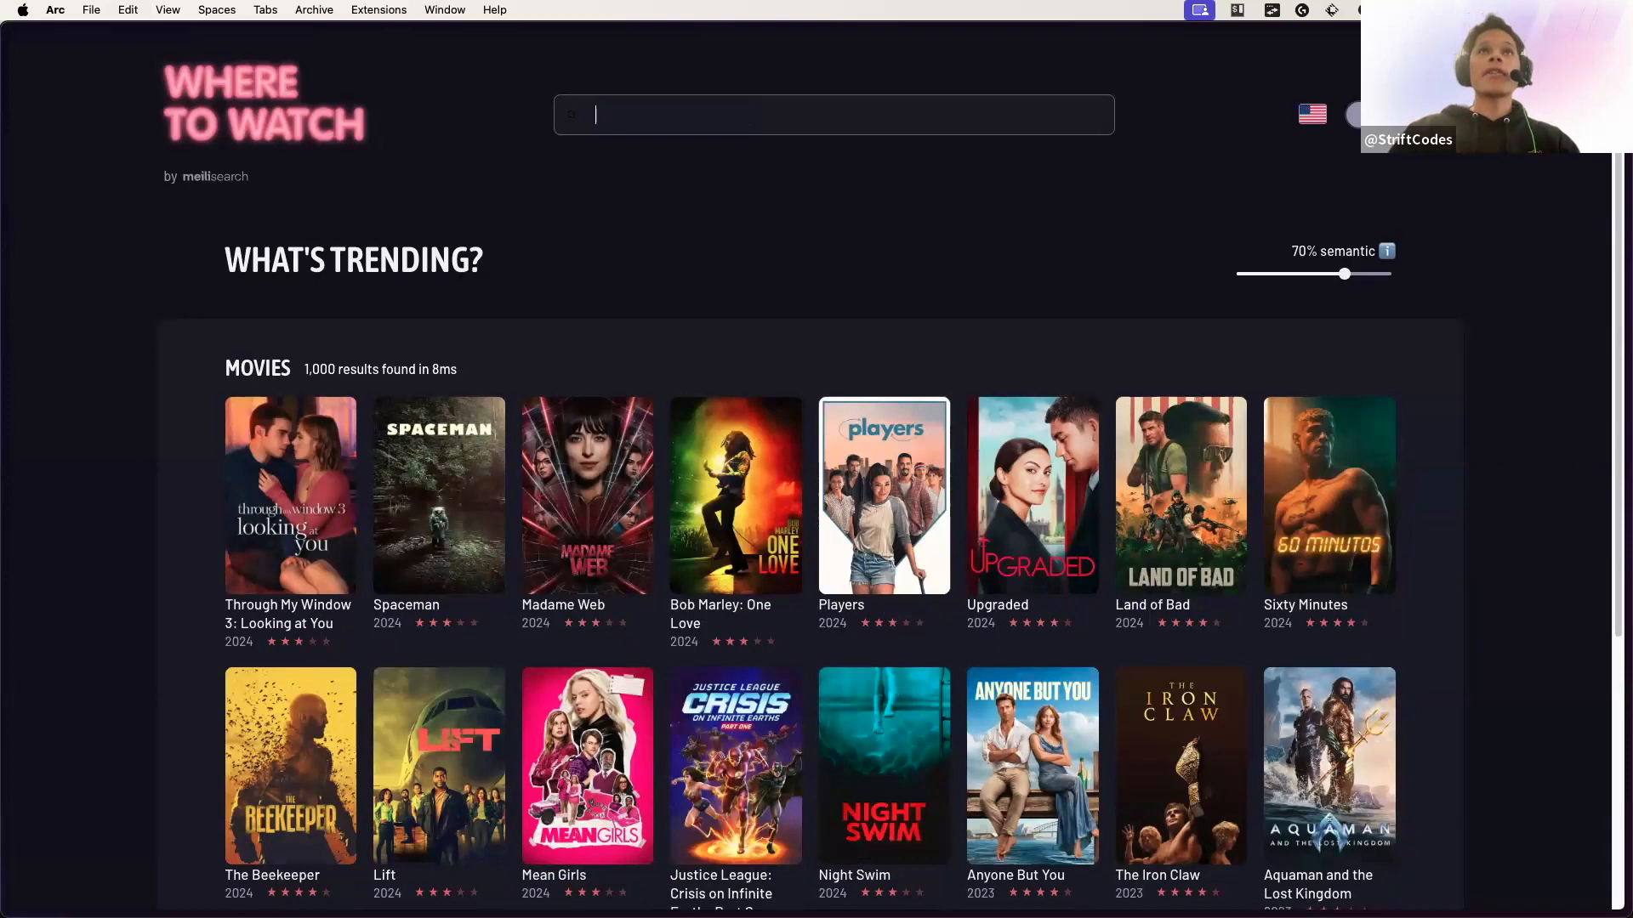
{"action": "type", "text": "ars "}
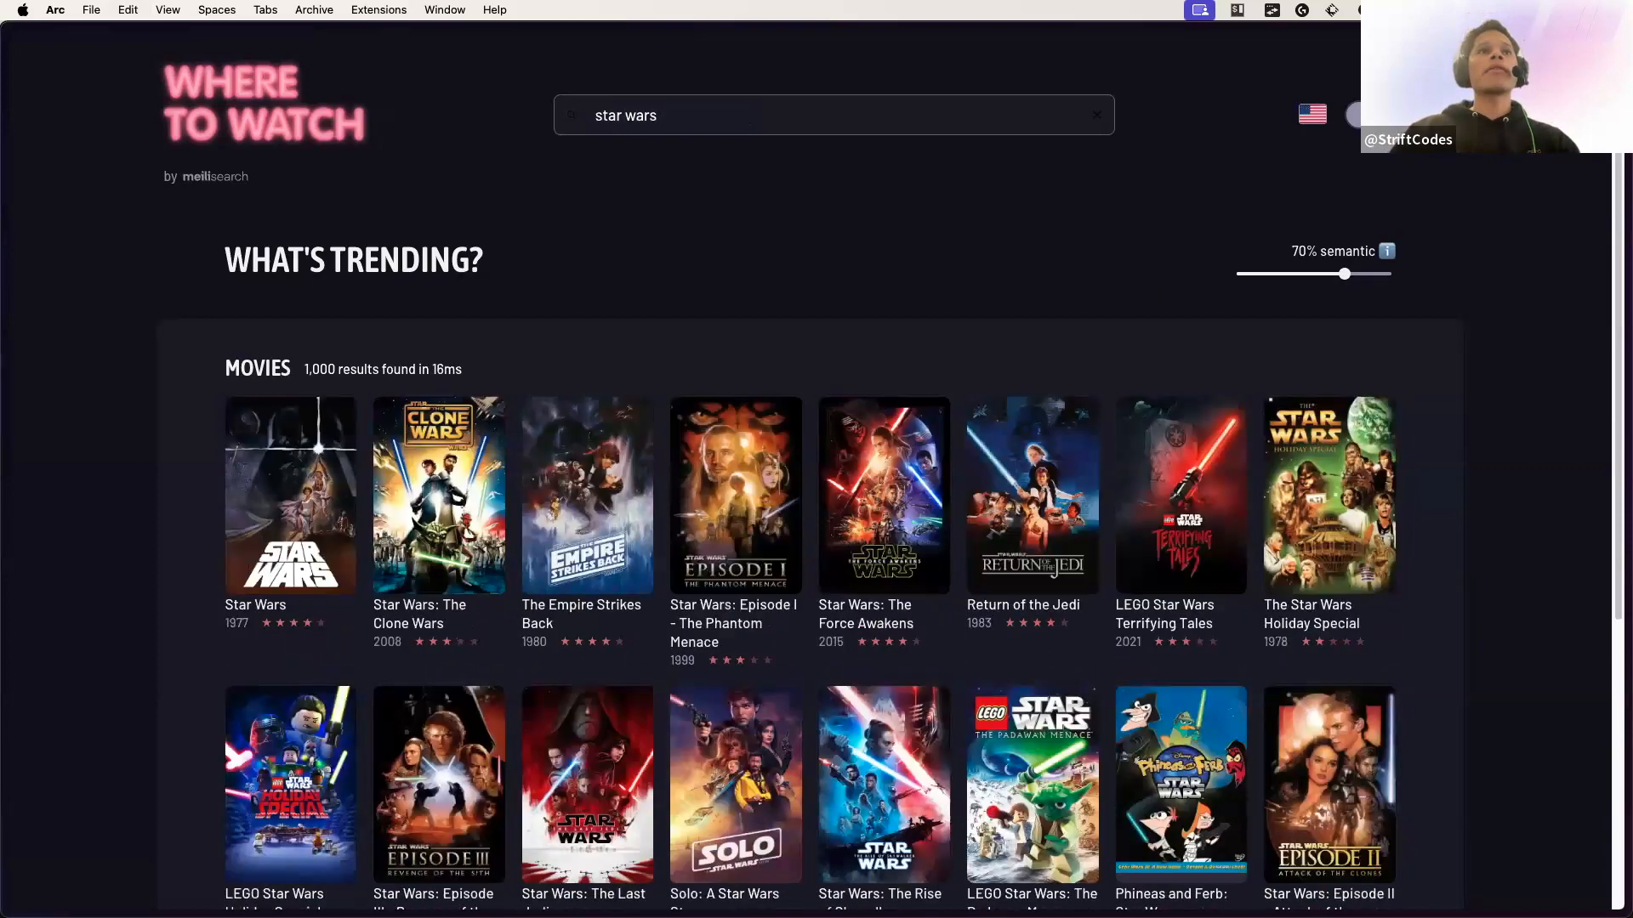
{"action": "type", "text": "first espi"}
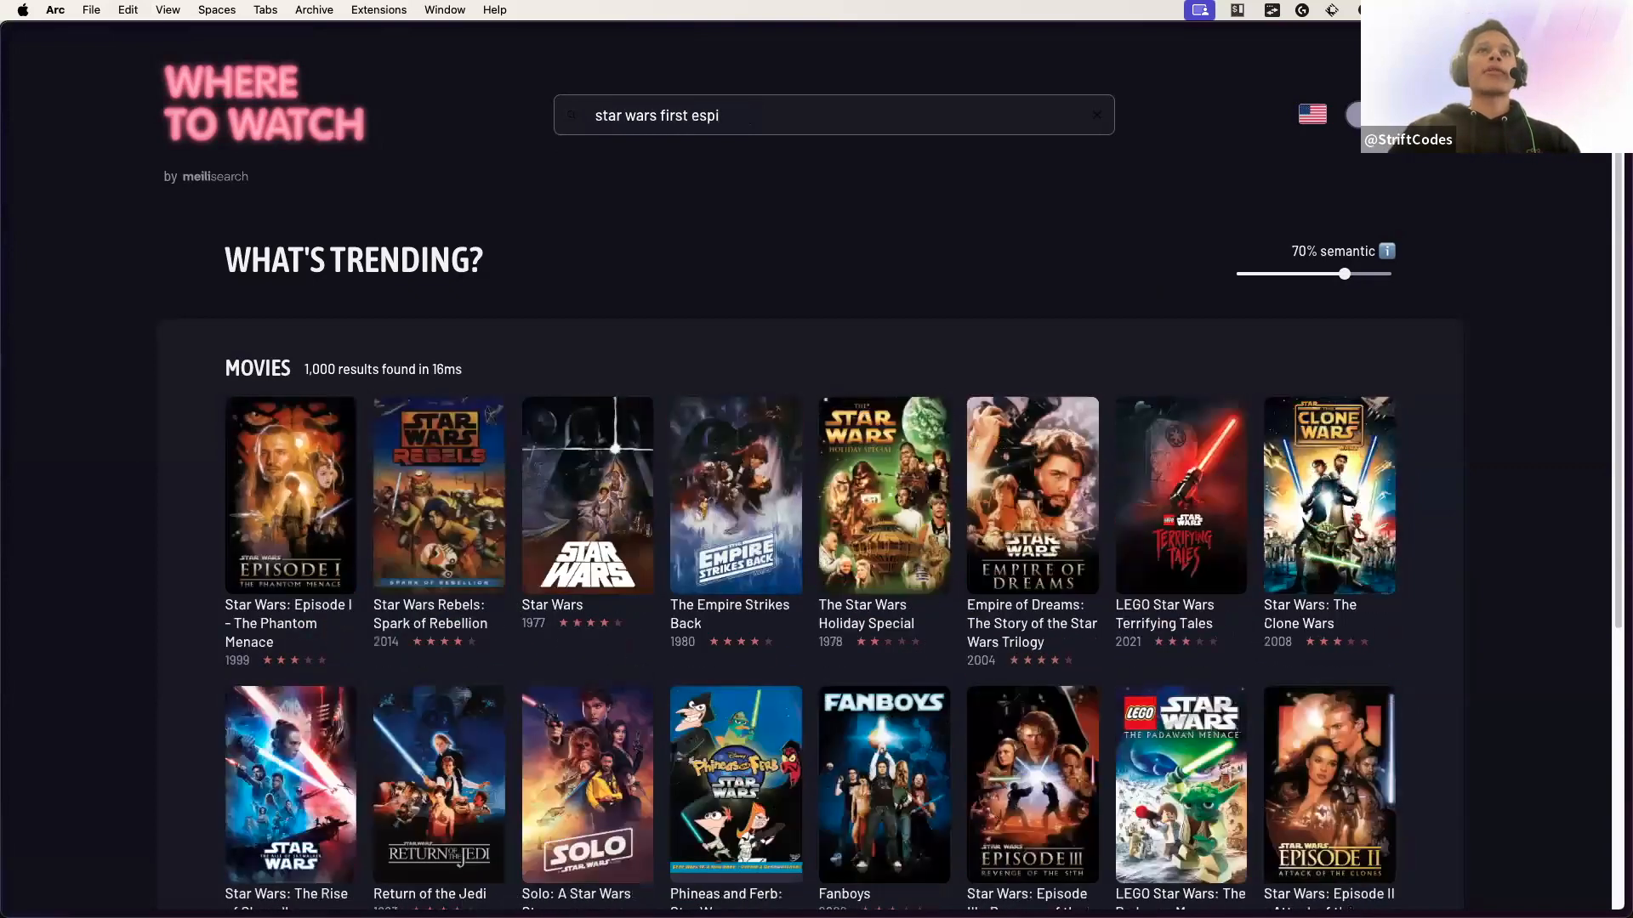
{"action": "key", "text": "BackSpace"}
{"action": "key", "text": "BackSpace"}
{"action": "key", "text": "BackSpace"}
{"action": "type", "text": "piso"}
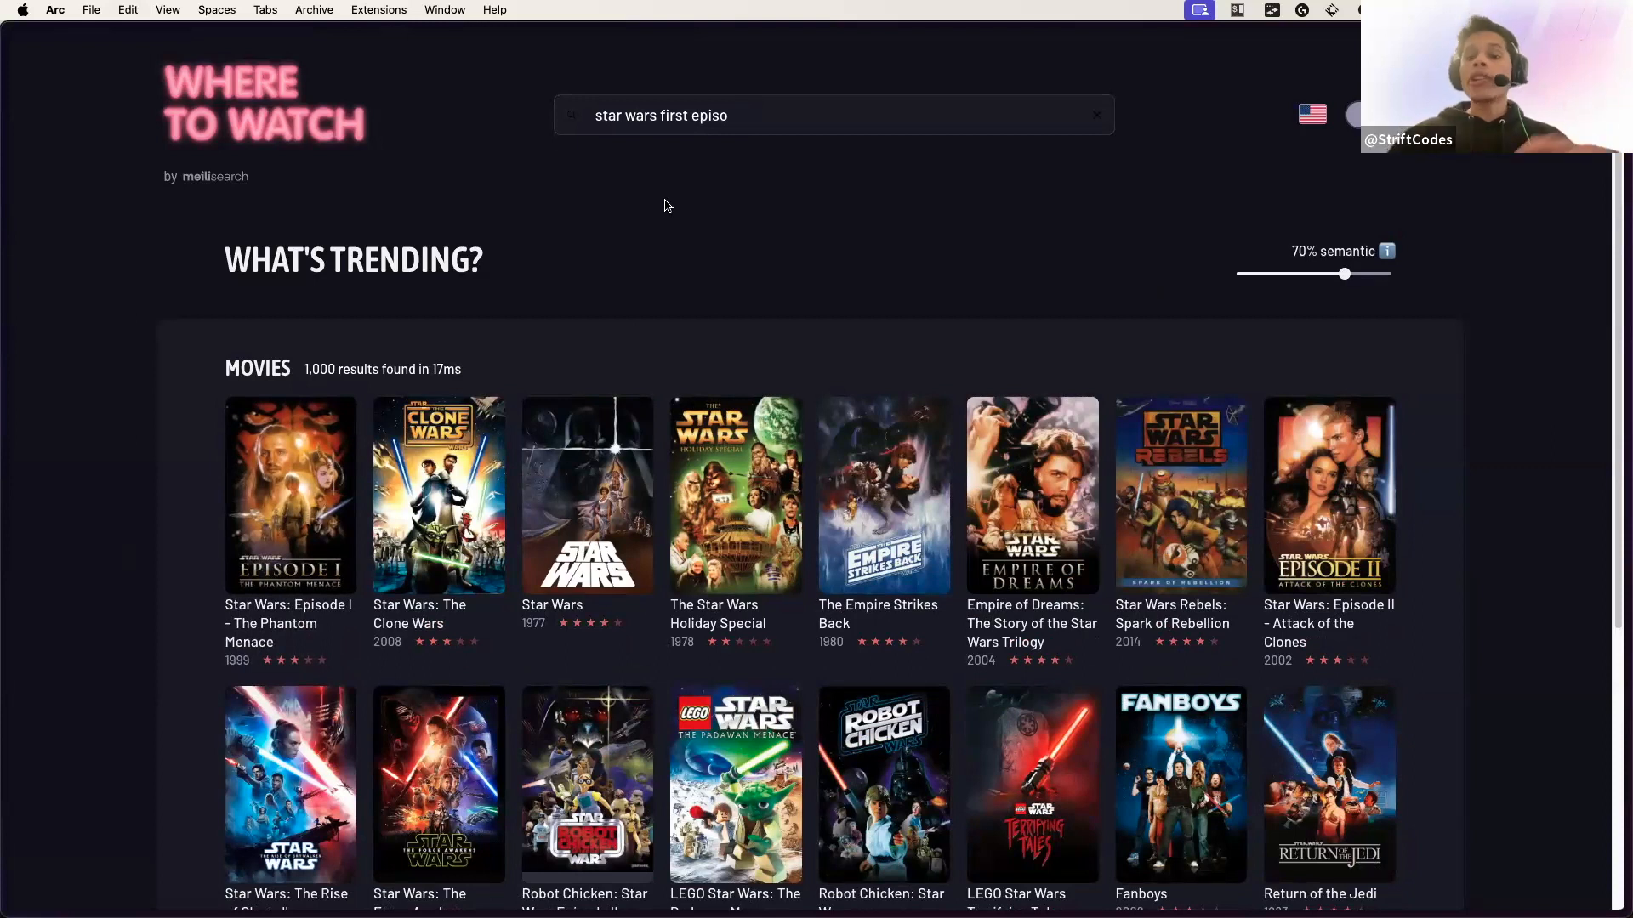
Replace the query with the French title 'le seigneur des anneaux' to search the movies in another language.
{"action": "left_click", "coordinate": [748, 108]}
{"action": "key", "text": "super+a"}
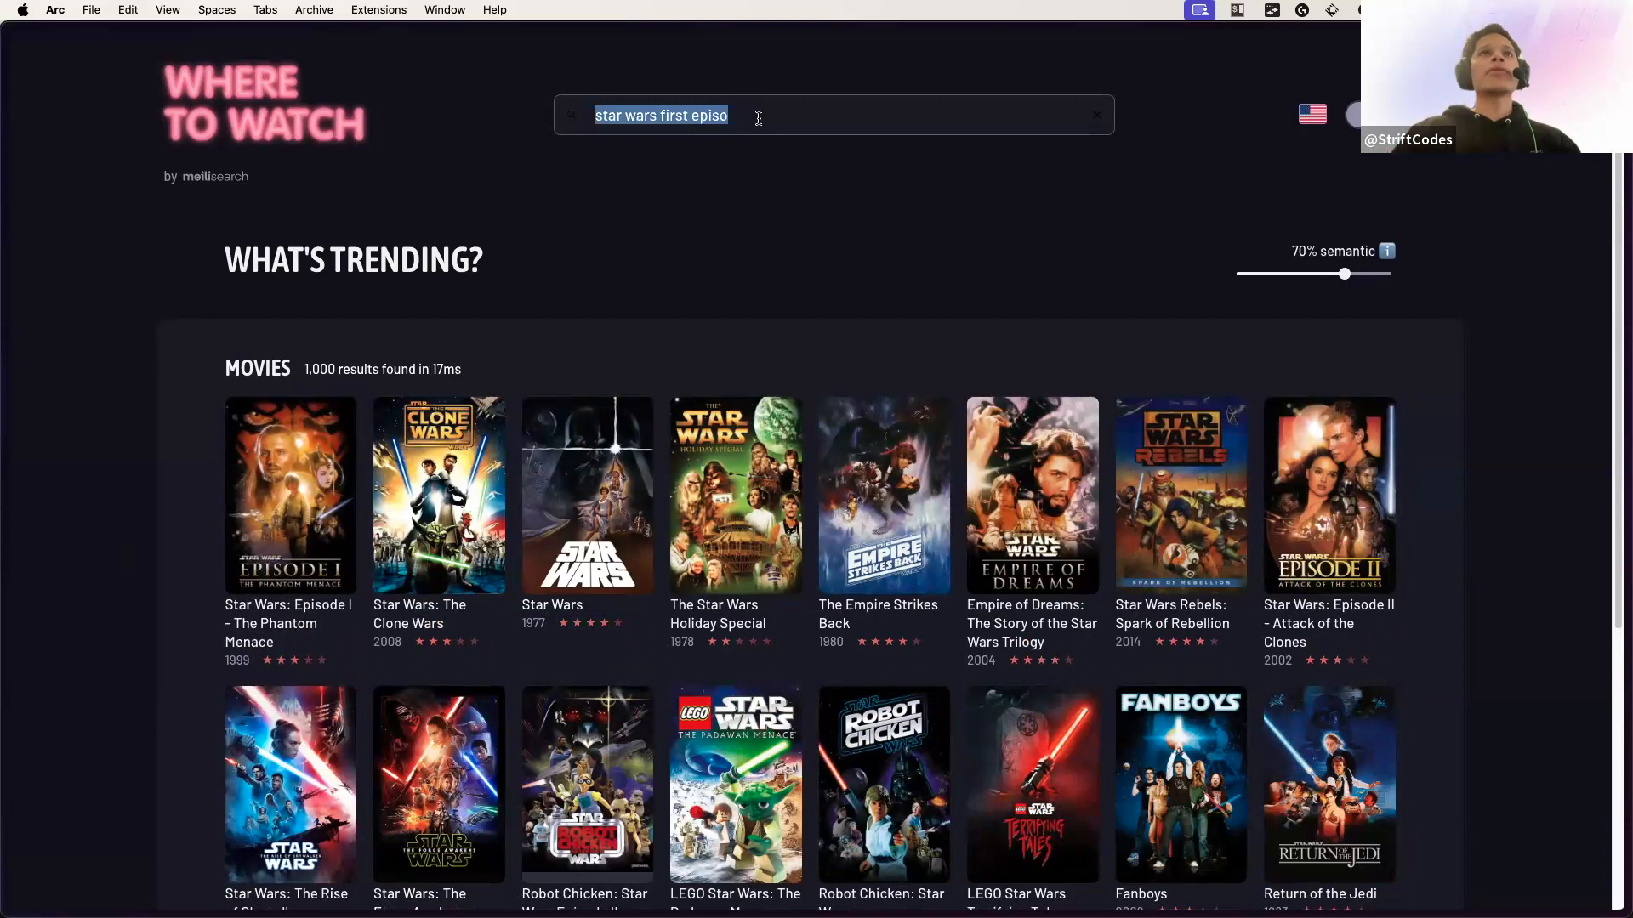
{"action": "key", "text": "BackSpace"}
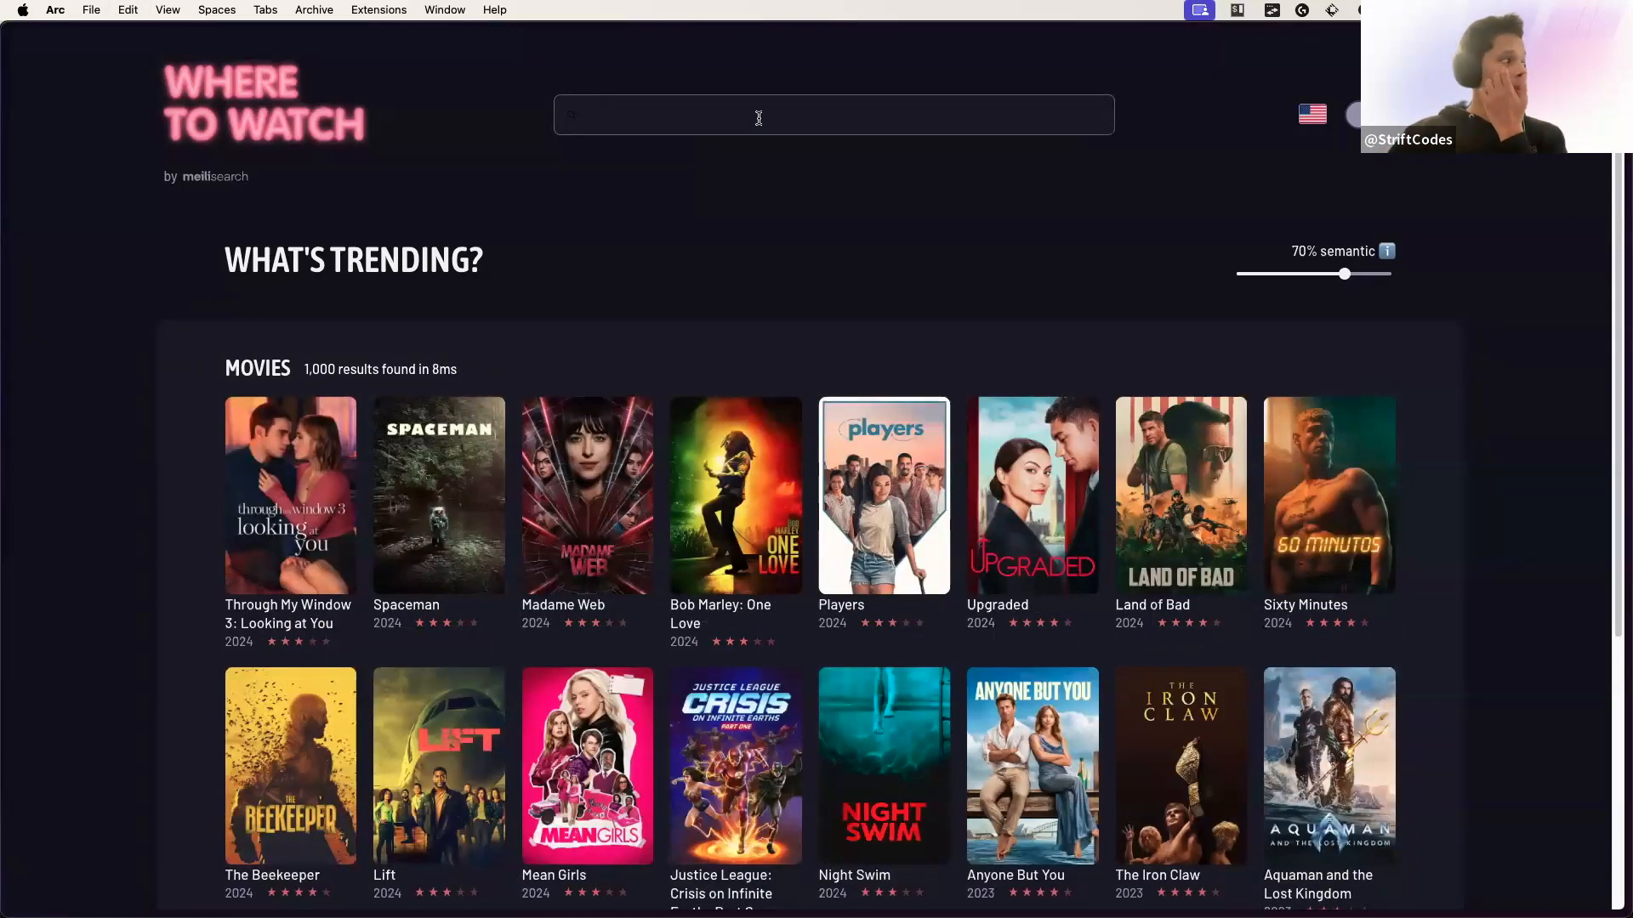
{"action": "type", "text": "le seigneur de"}
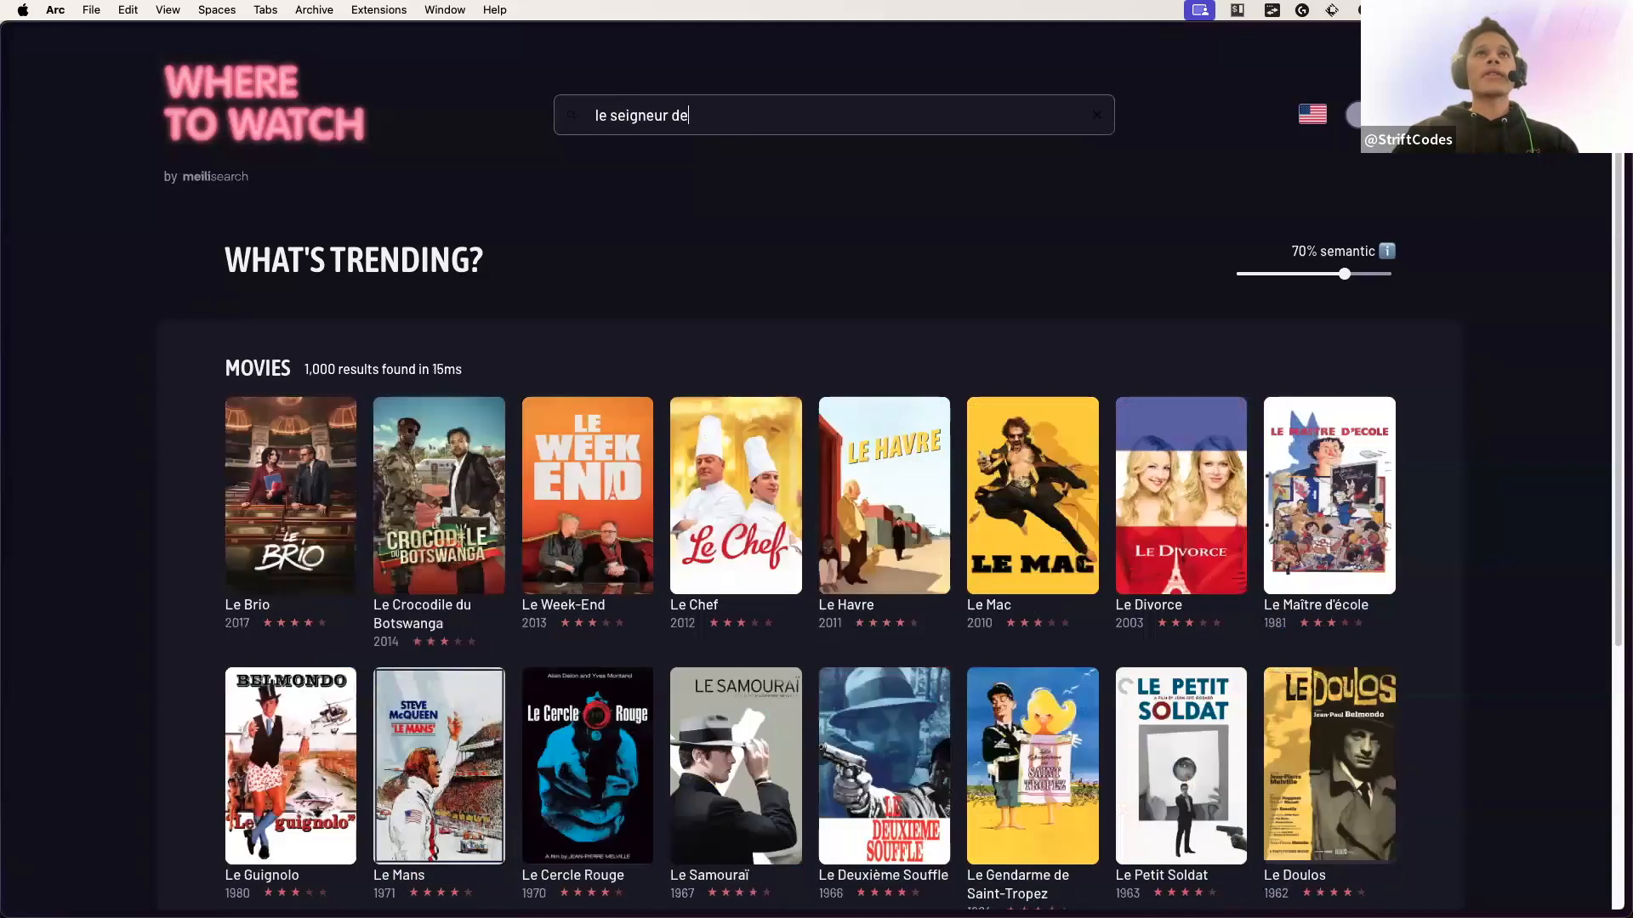
{"action": "type", "text": "s anneaux"}
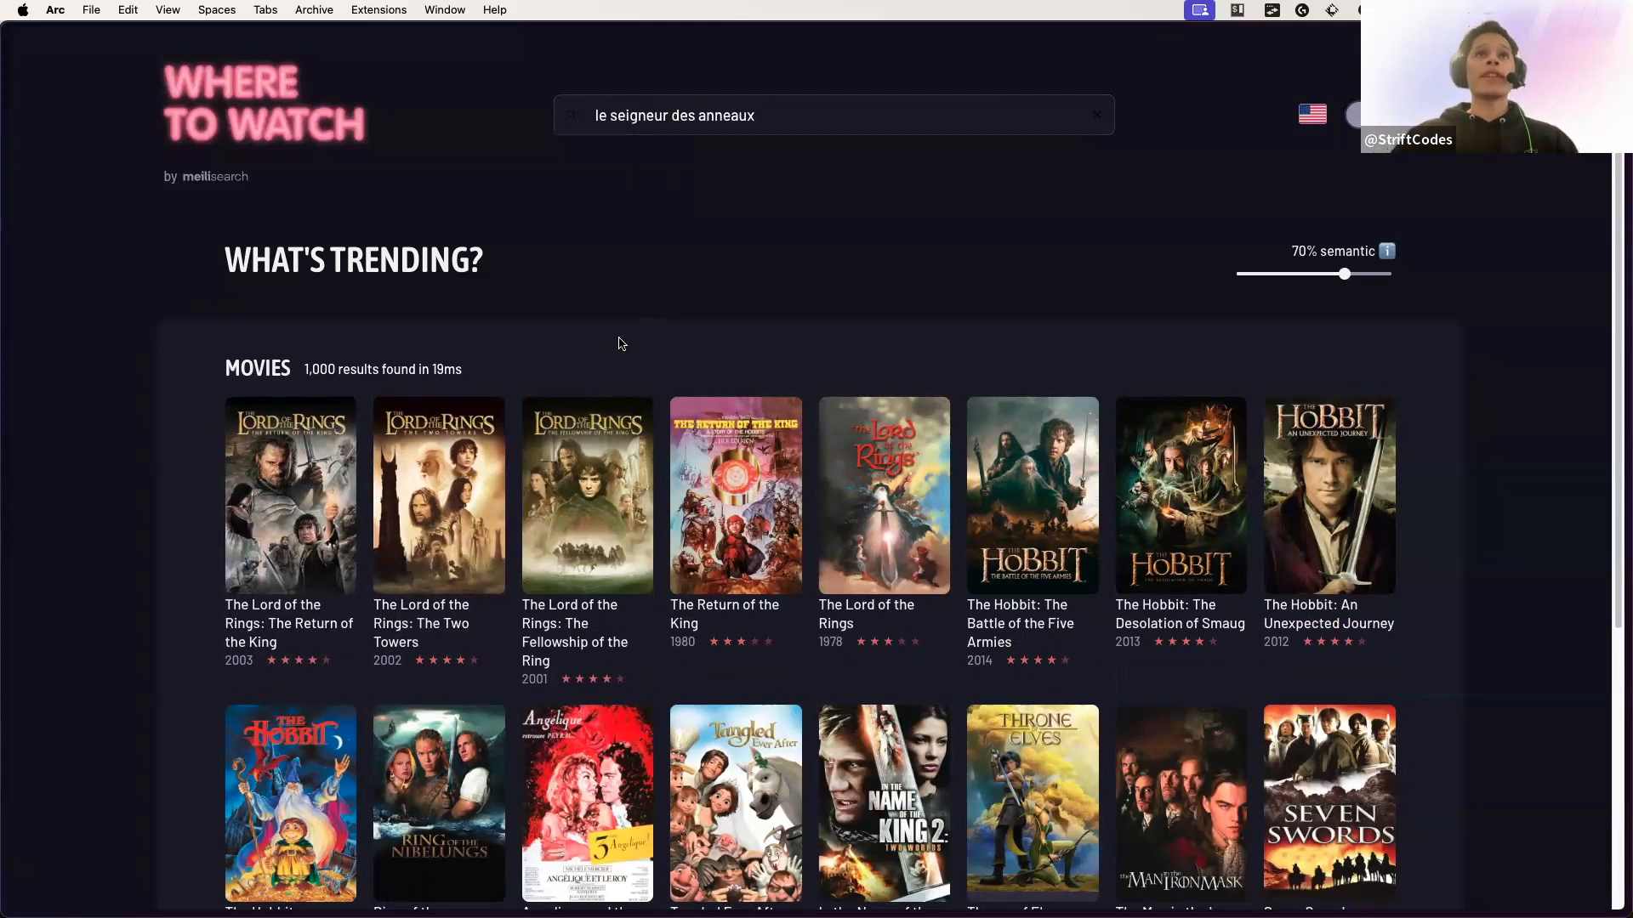
{"action": "key", "text": "alt+Tab"}
{"action": "key", "text": "alt+Tab"}
{"action": "key", "text": "alt+Tab"}
{"action": "key", "text": "alt+Tab"}
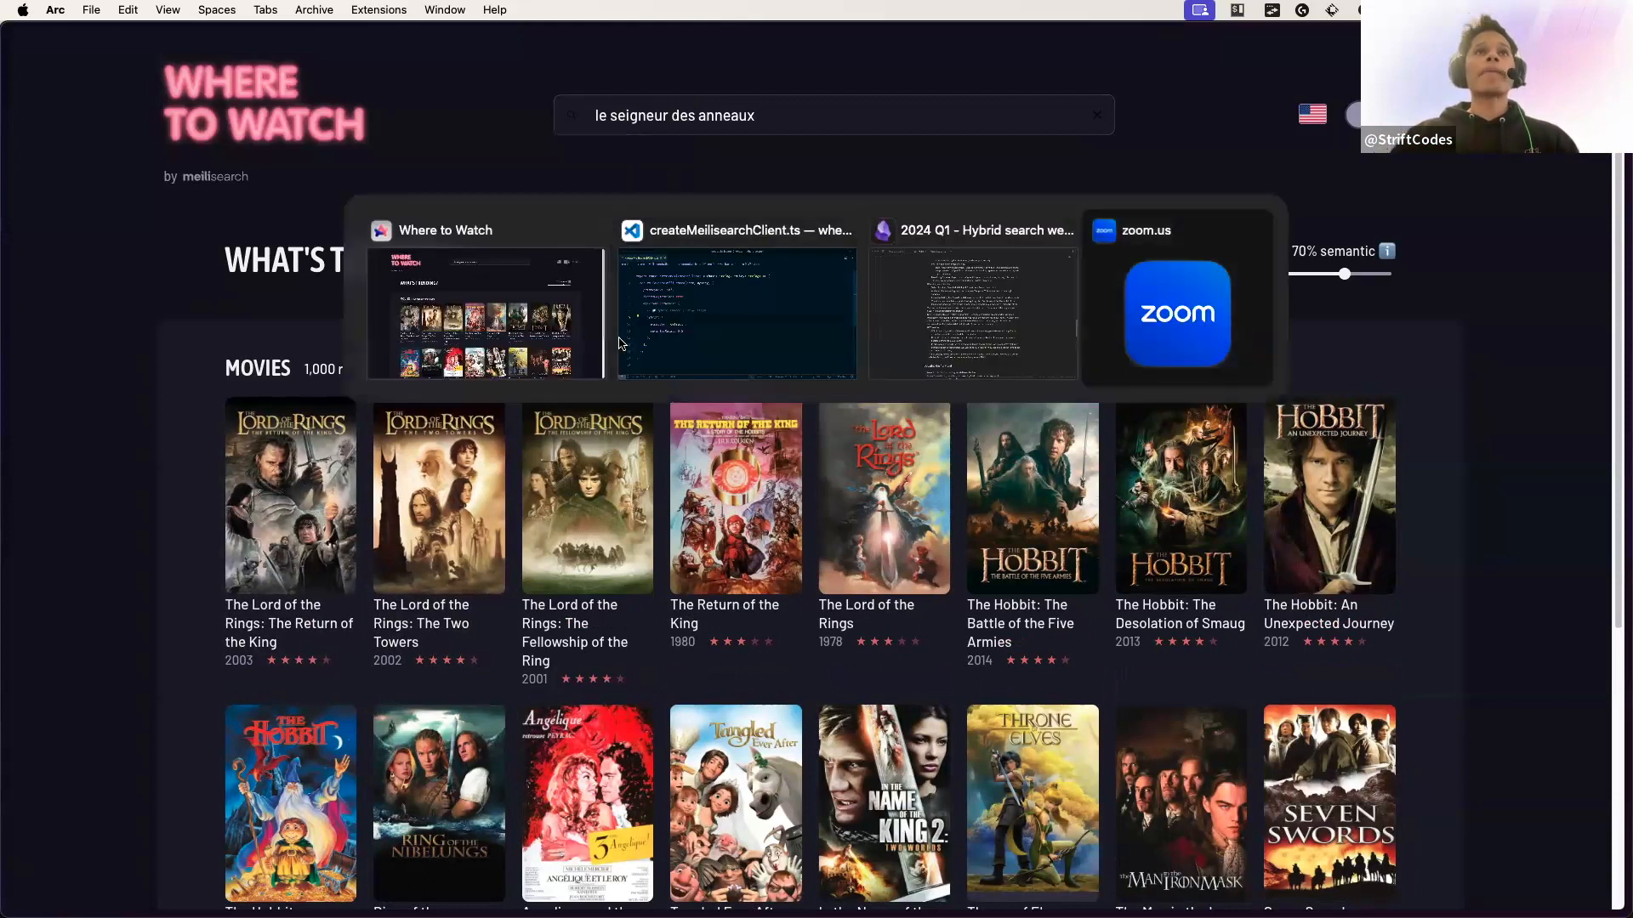
Open the Meilisearch documentation in a new browser tab and search it for 'artificial intel'.
{"action": "key", "text": "super+t"}
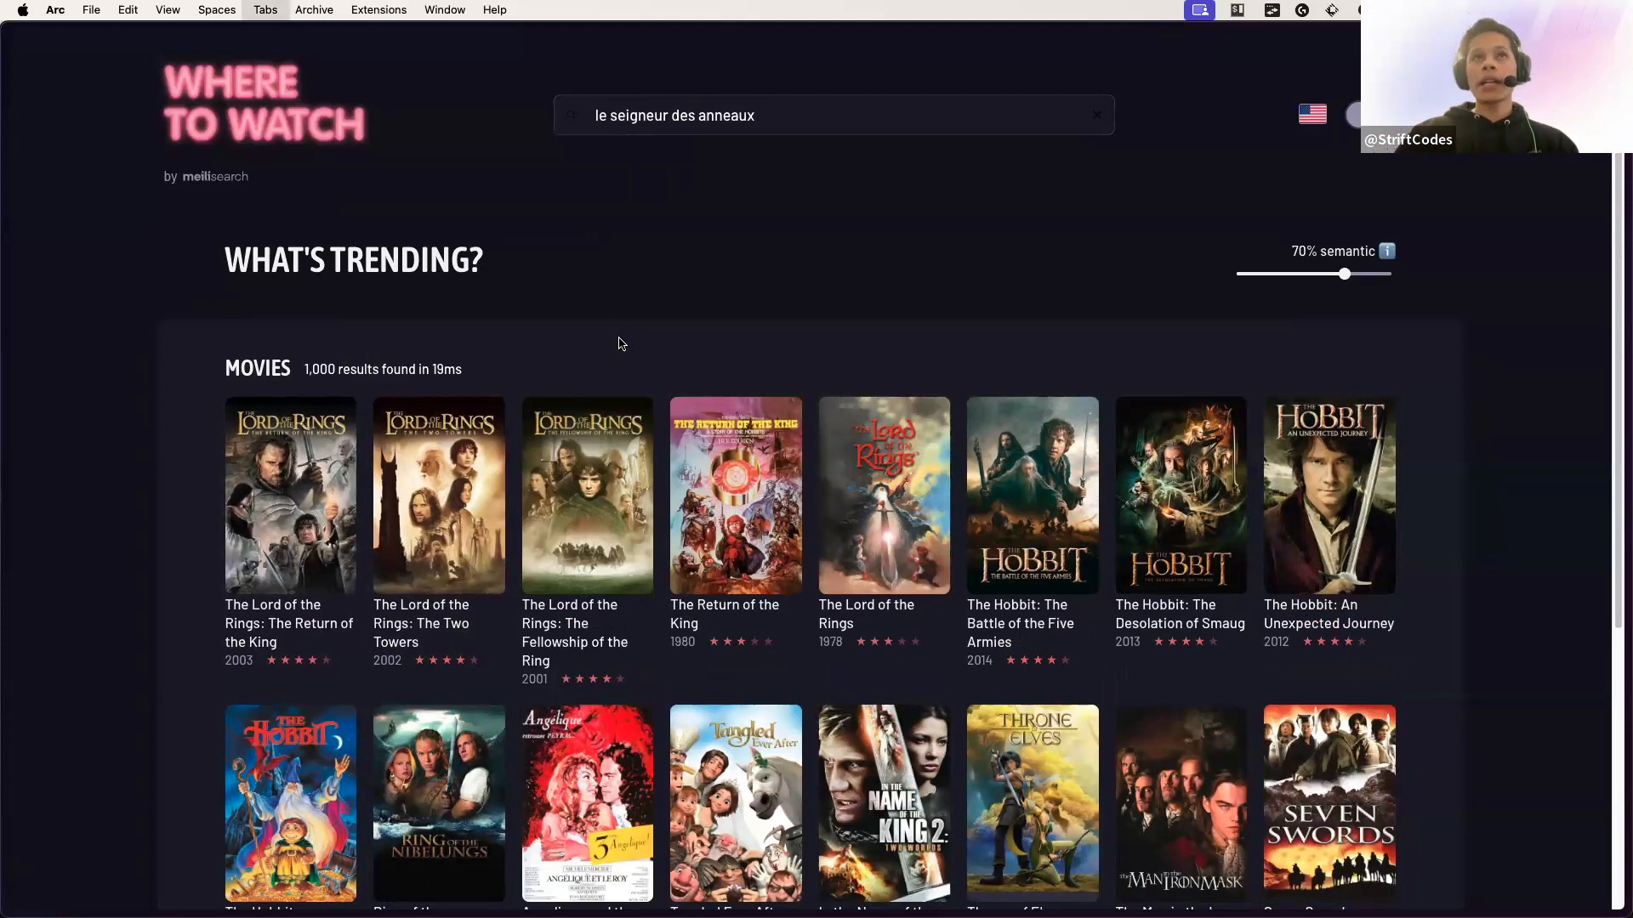
{"action": "type", "text": "docs"}
{"action": "key", "text": "Return"}
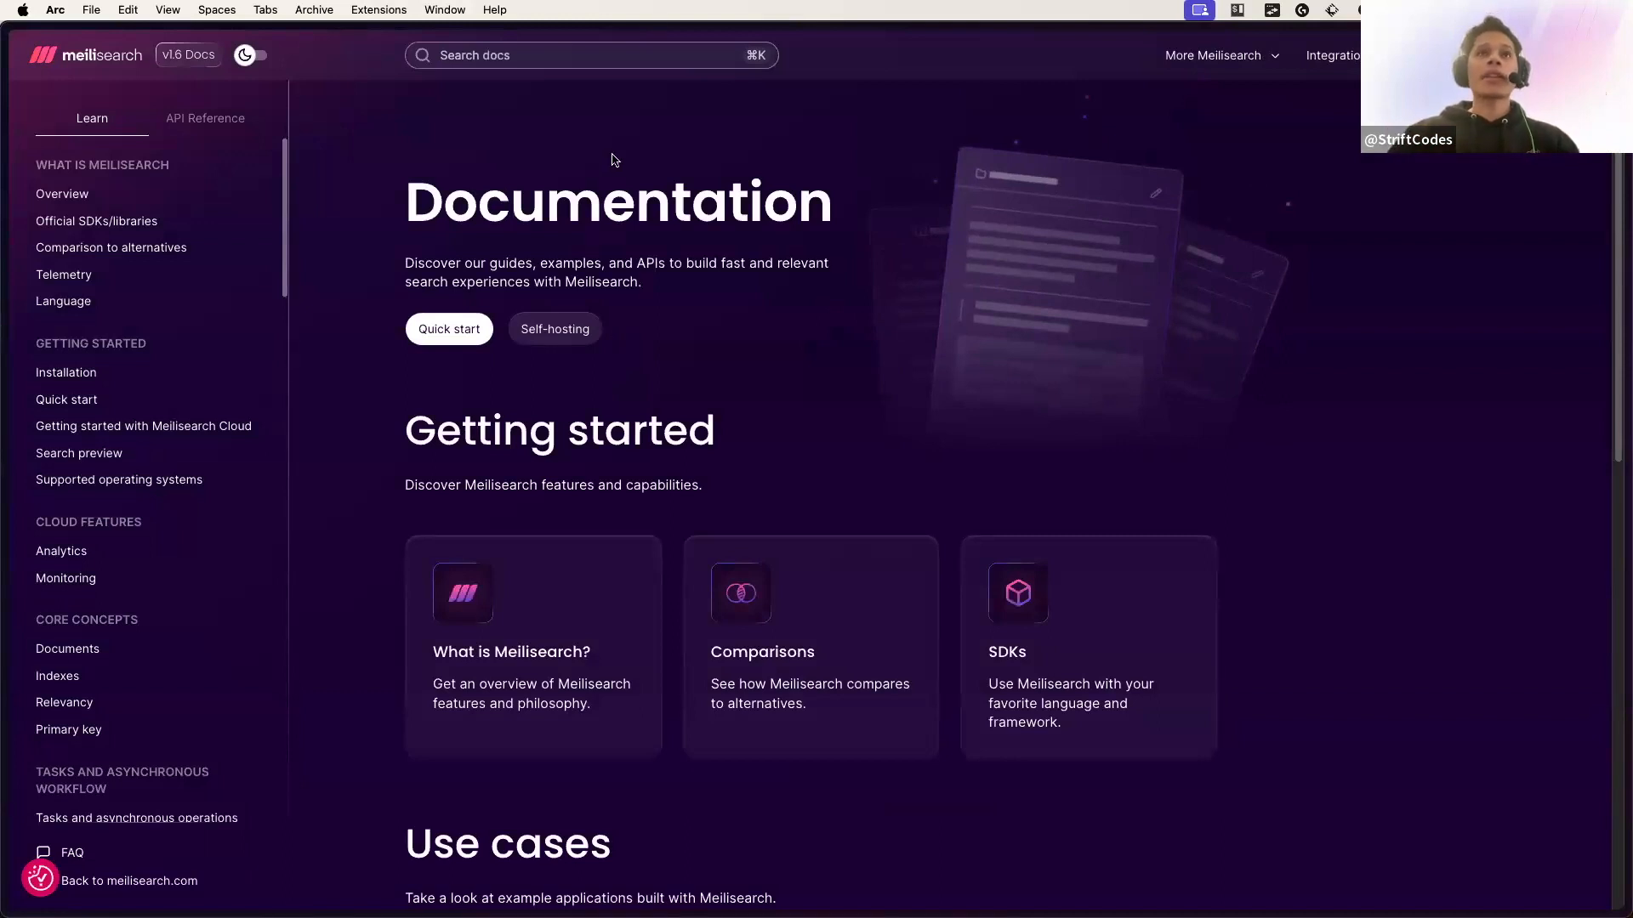
{"action": "key", "text": "super+k"}
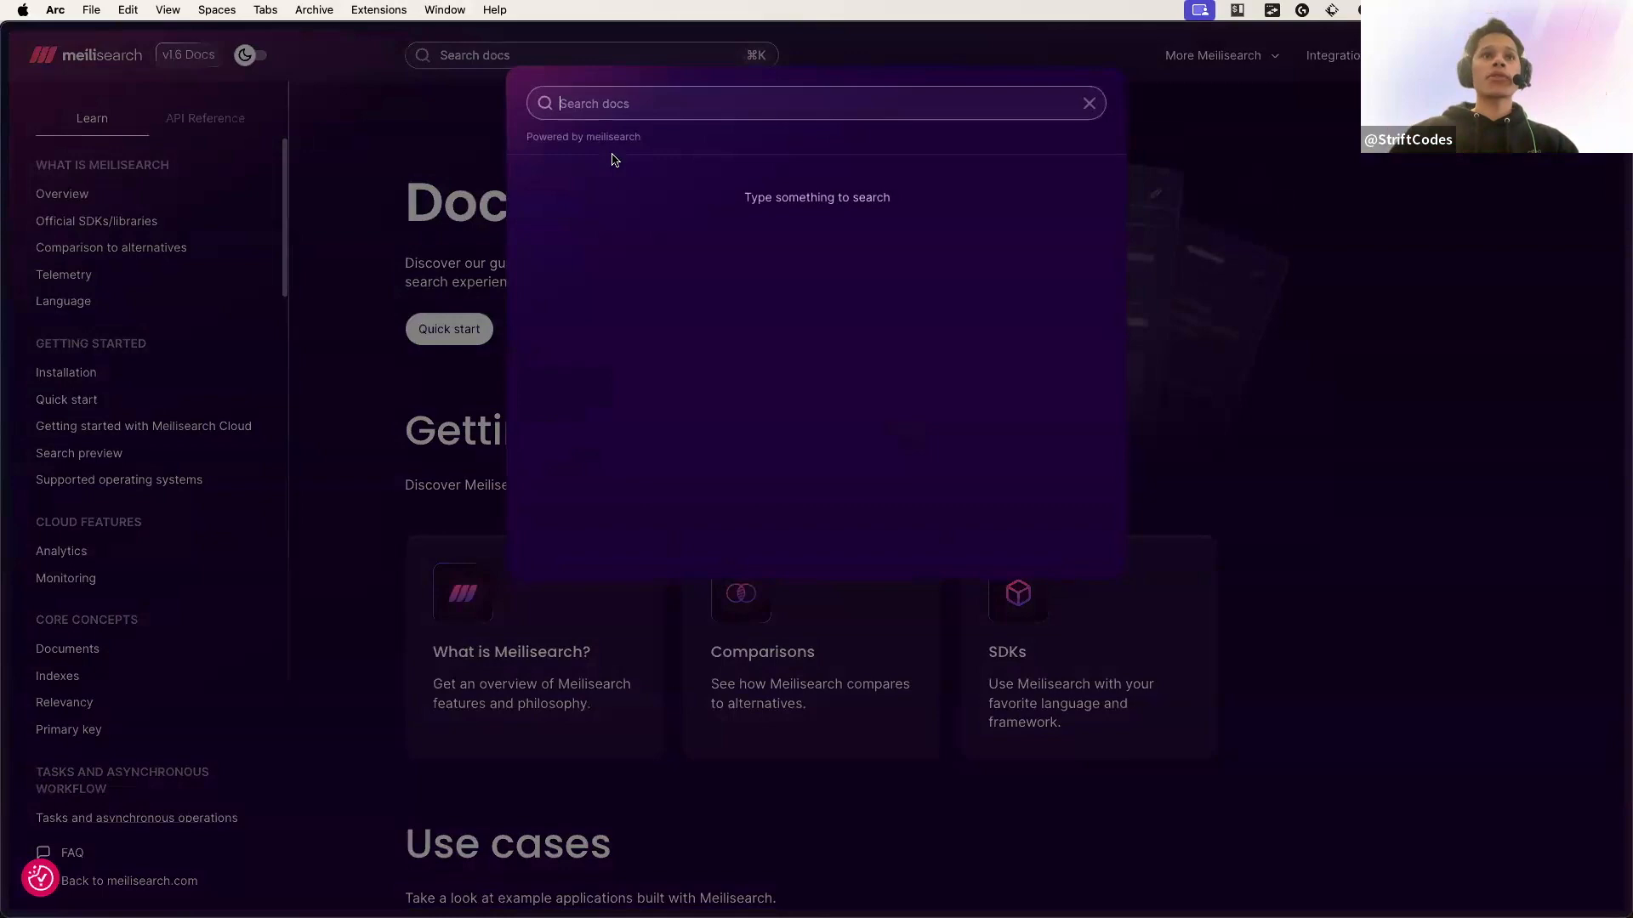
{"action": "type", "text": "artific"}
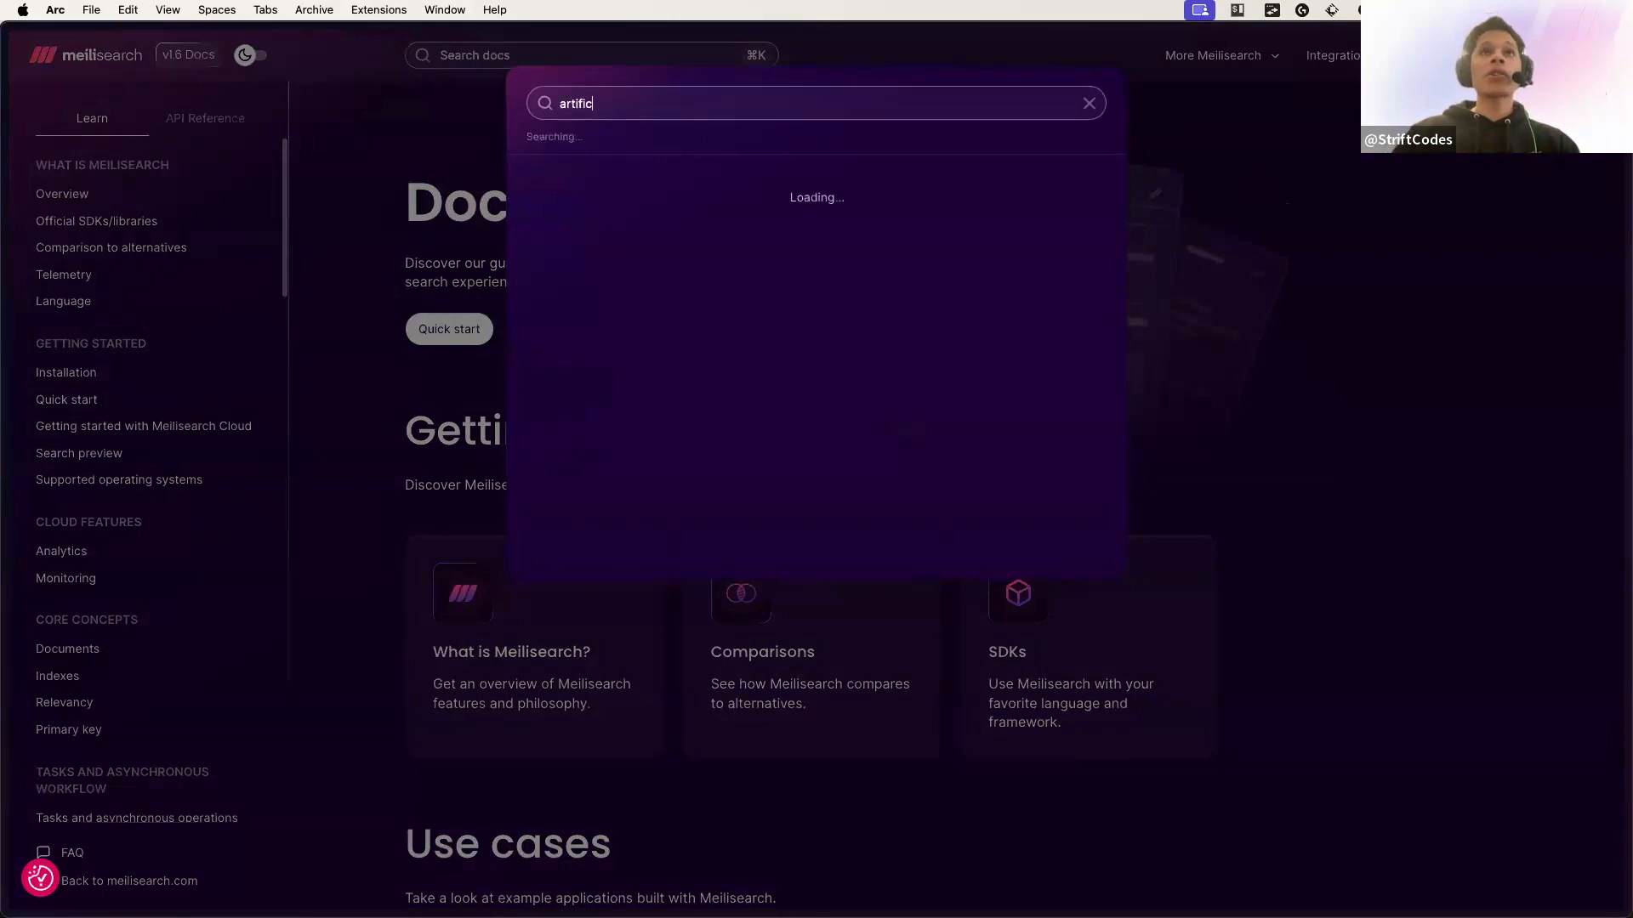
{"action": "type", "text": "ial intel"}
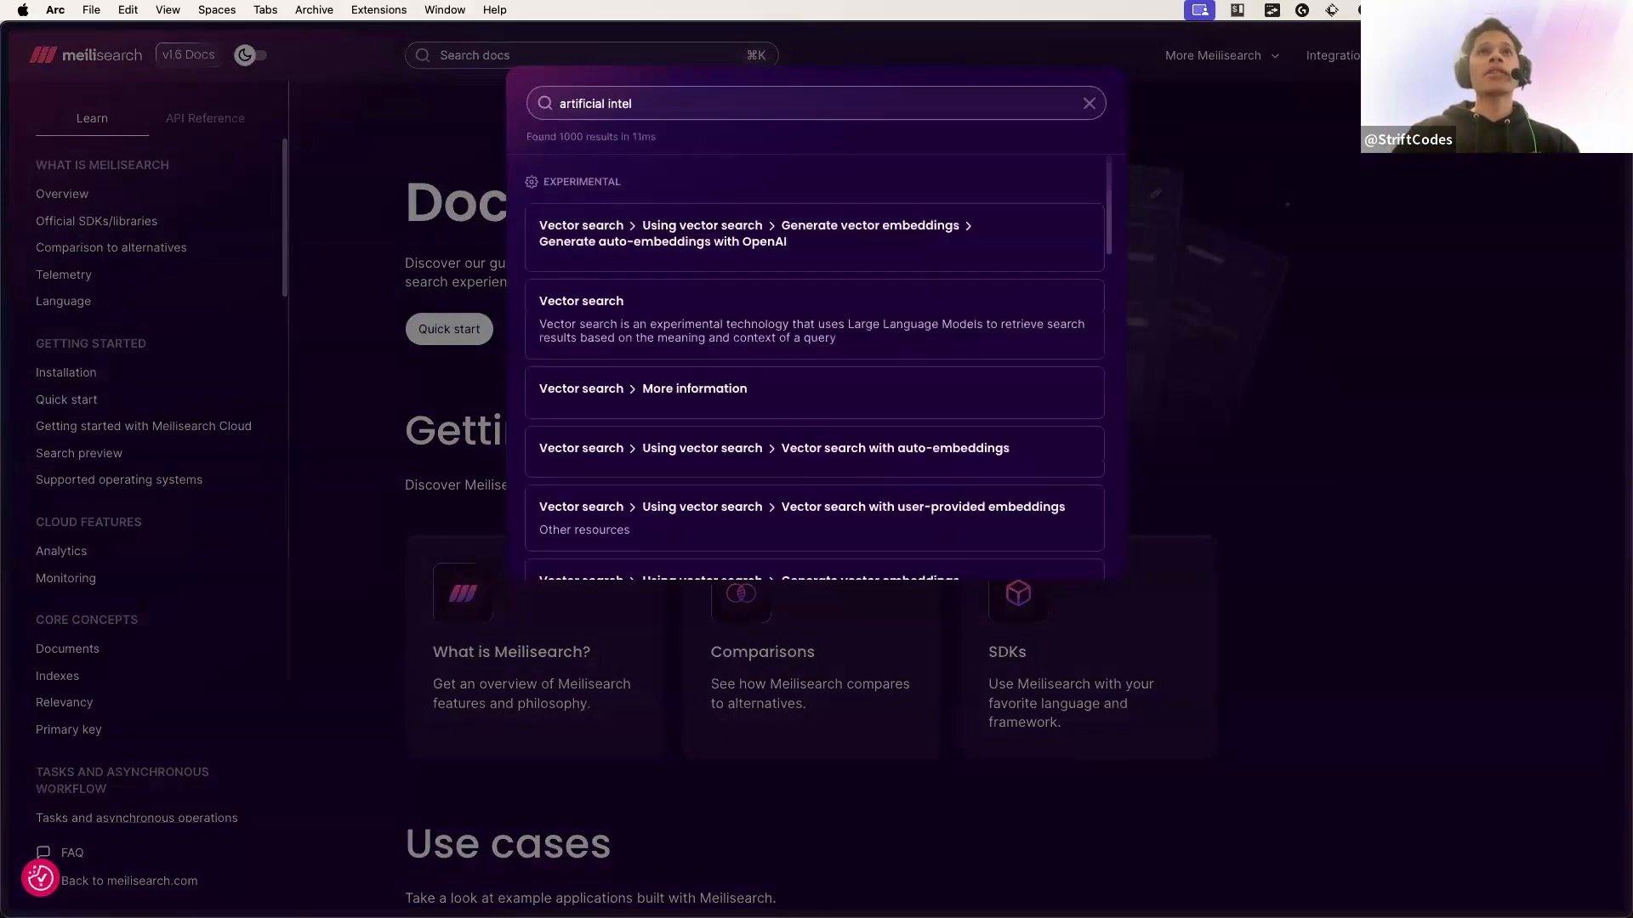